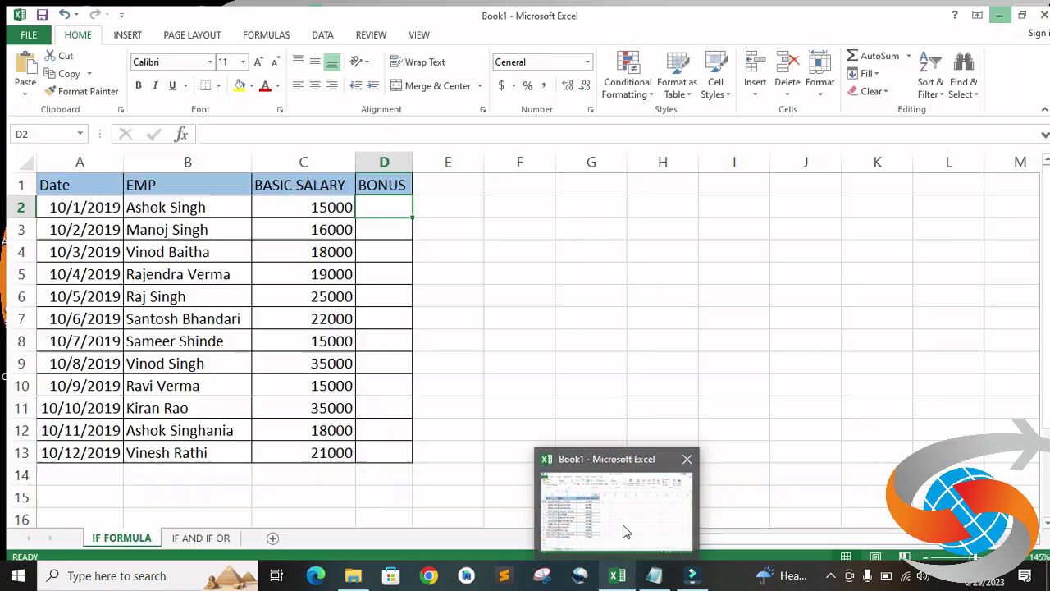
- Bring Book1 forward and review the EMP names, BASIC SALARY values and empty BONUS cells
left_click(624, 533)
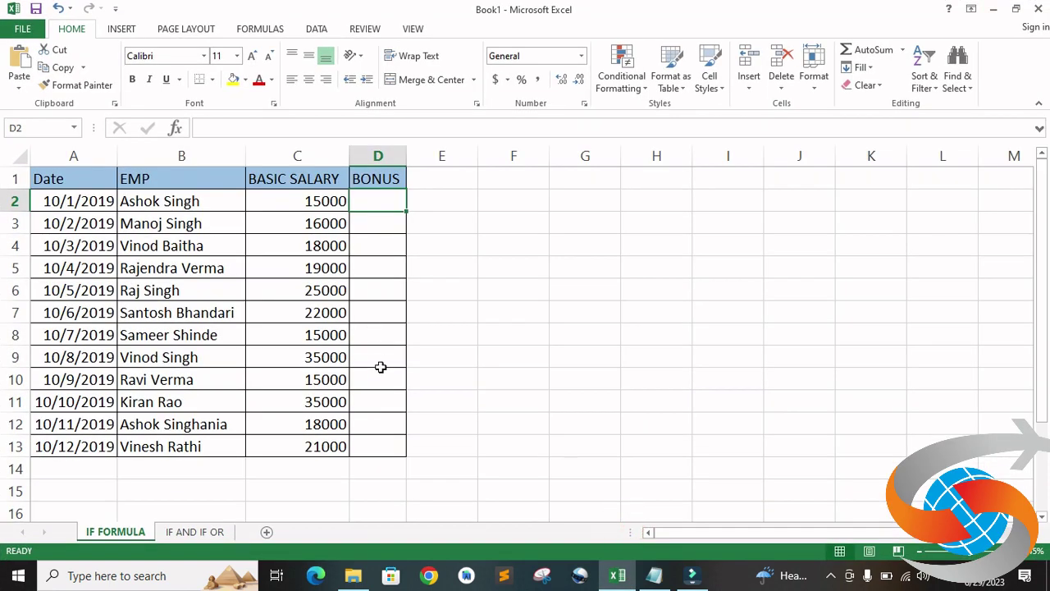
left_click_drag(203, 201, 217, 424)
left_click_drag(298, 204, 300, 424)
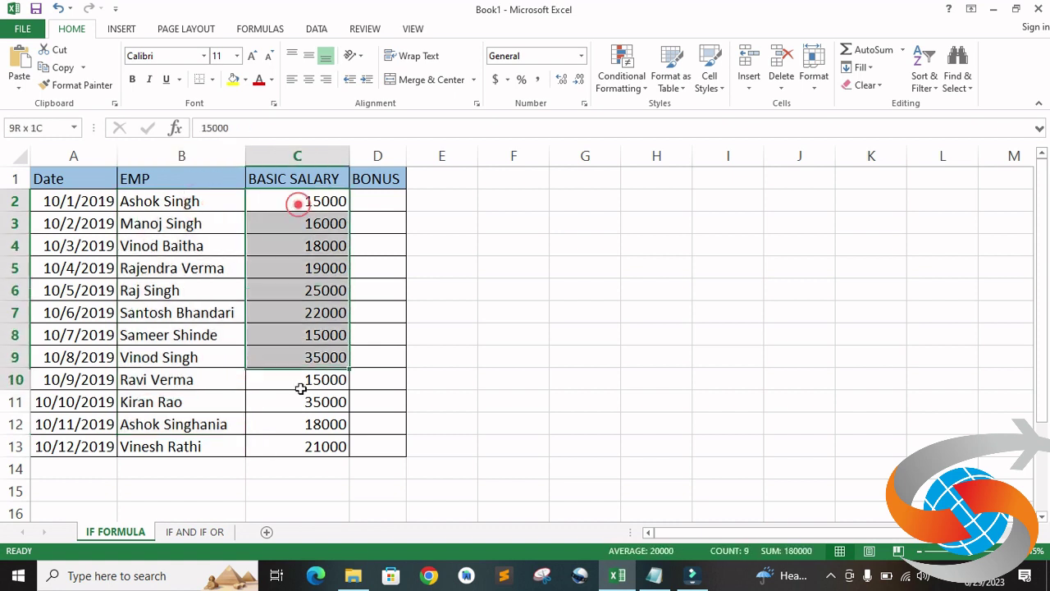
left_click(374, 200)
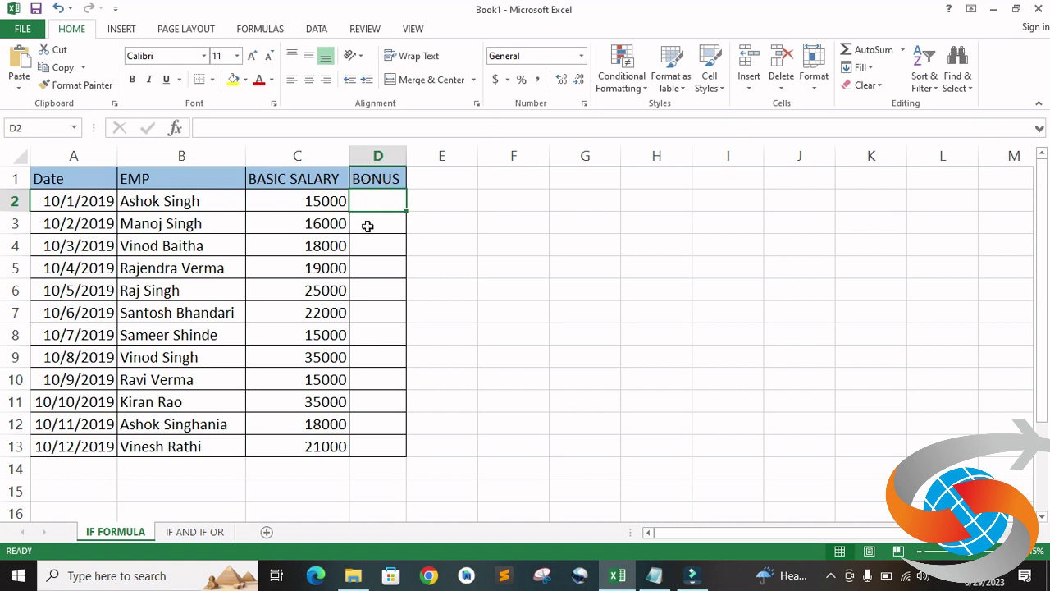
left_click(368, 225)
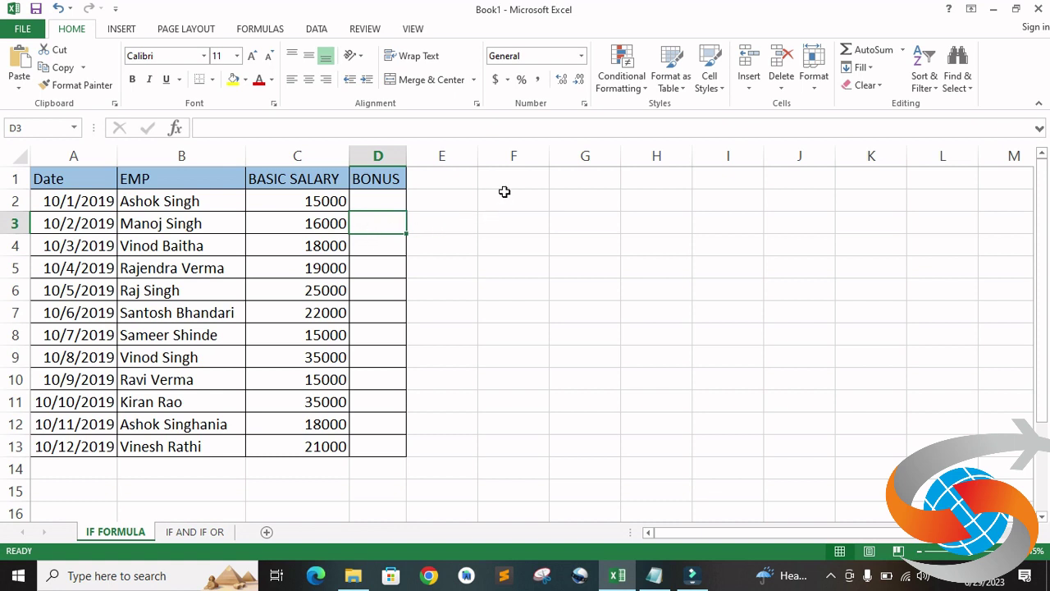
- Enter the label >= in G1 and the threshold 20000 in G2
left_click(569, 187)
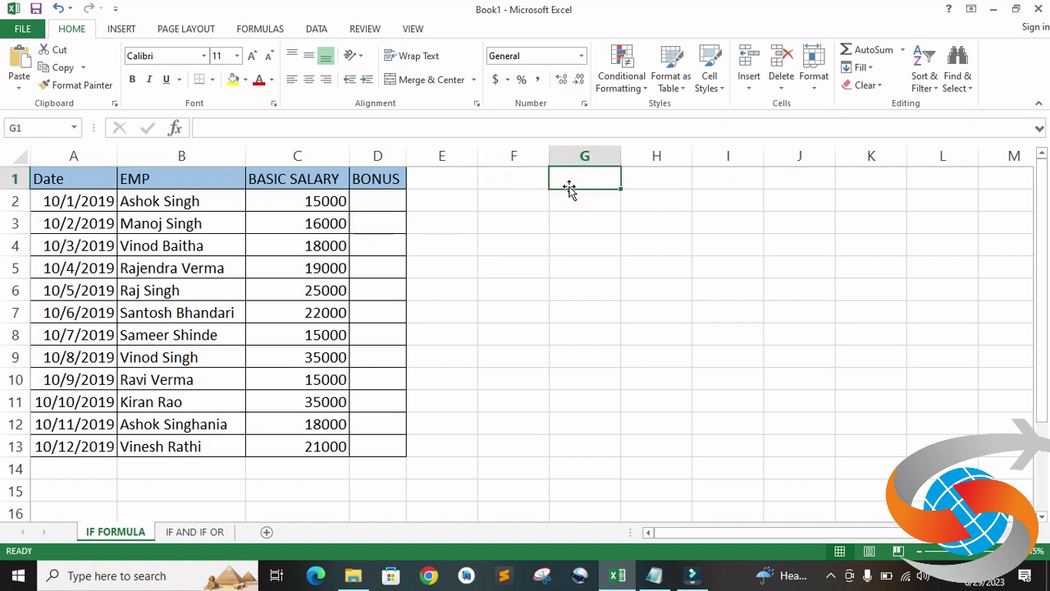
type(">")
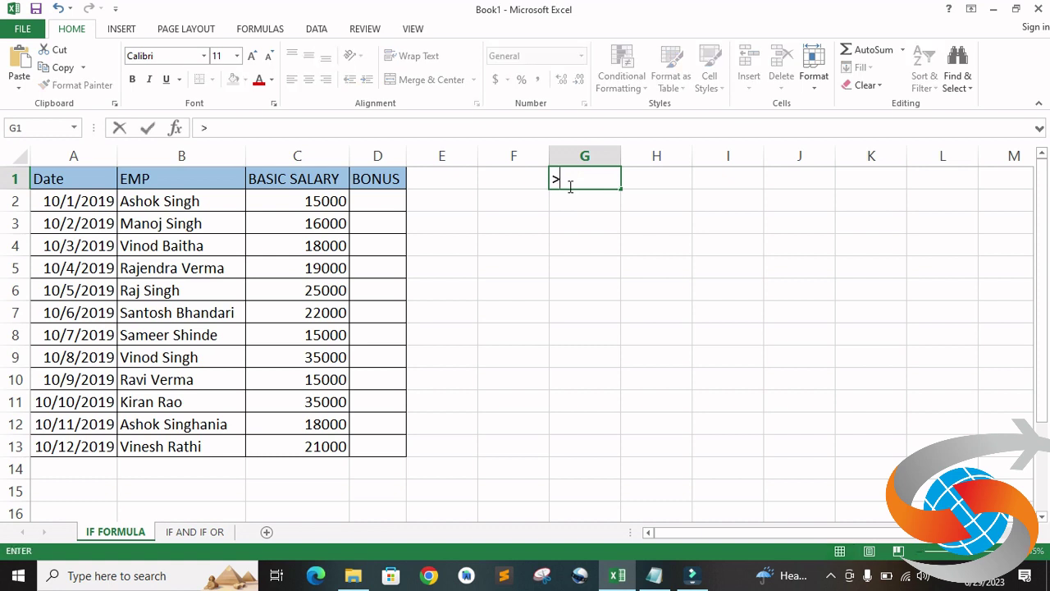
type("=")
key("Return")
type("2")
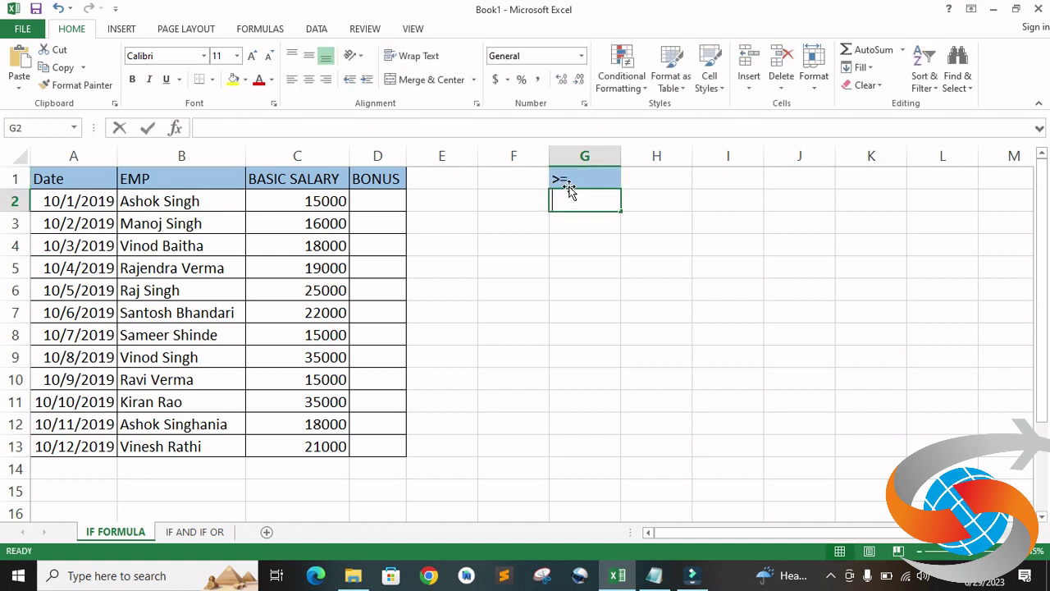
type("-")
type("0000")
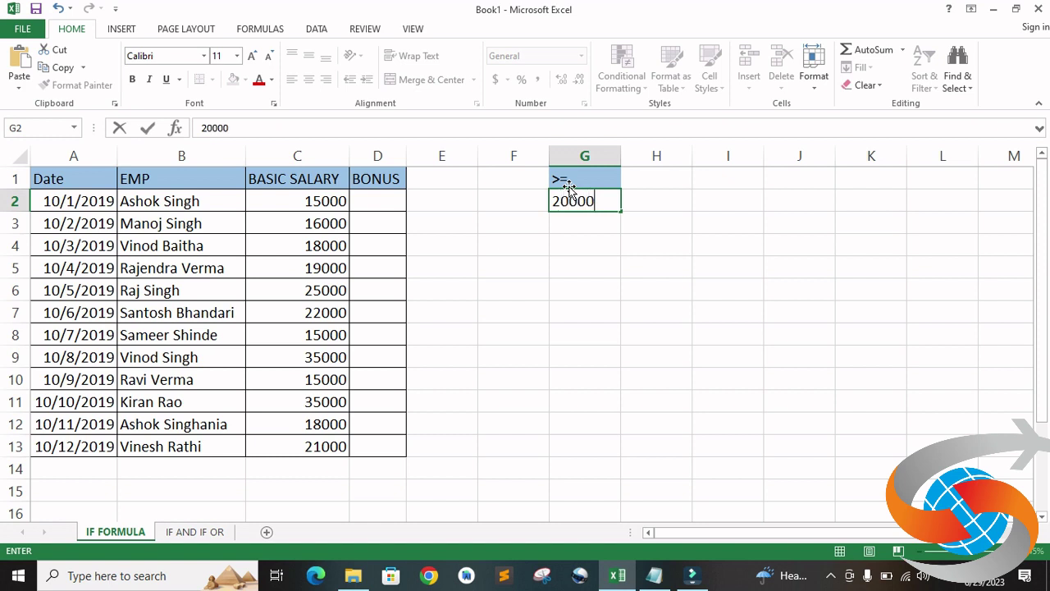
key("Return")
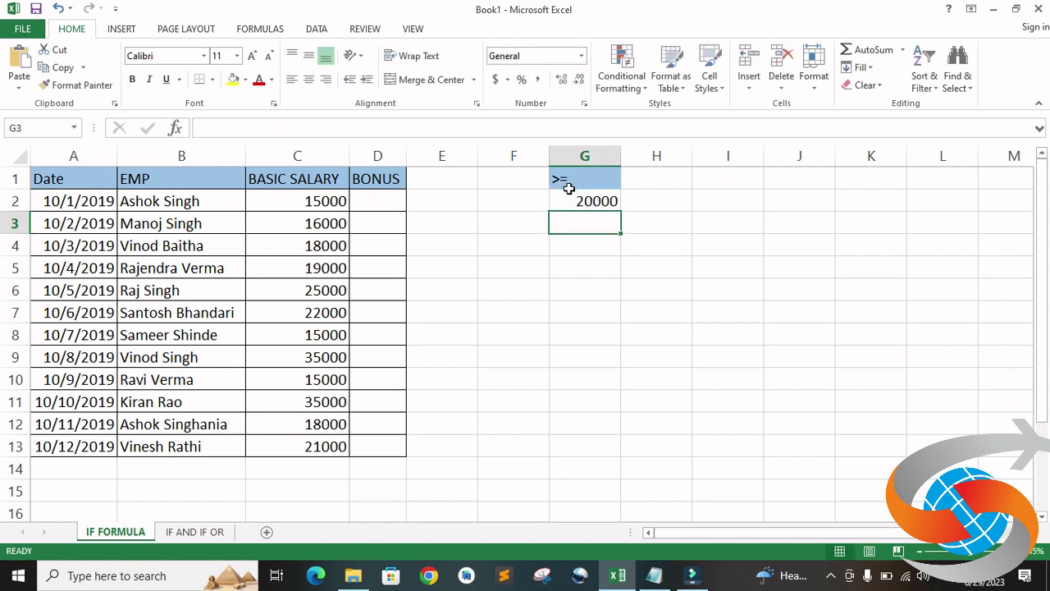
left_click(359, 204)
- Restart the entry and begin D2's formula as =IF(C2>=20000,
type("=")
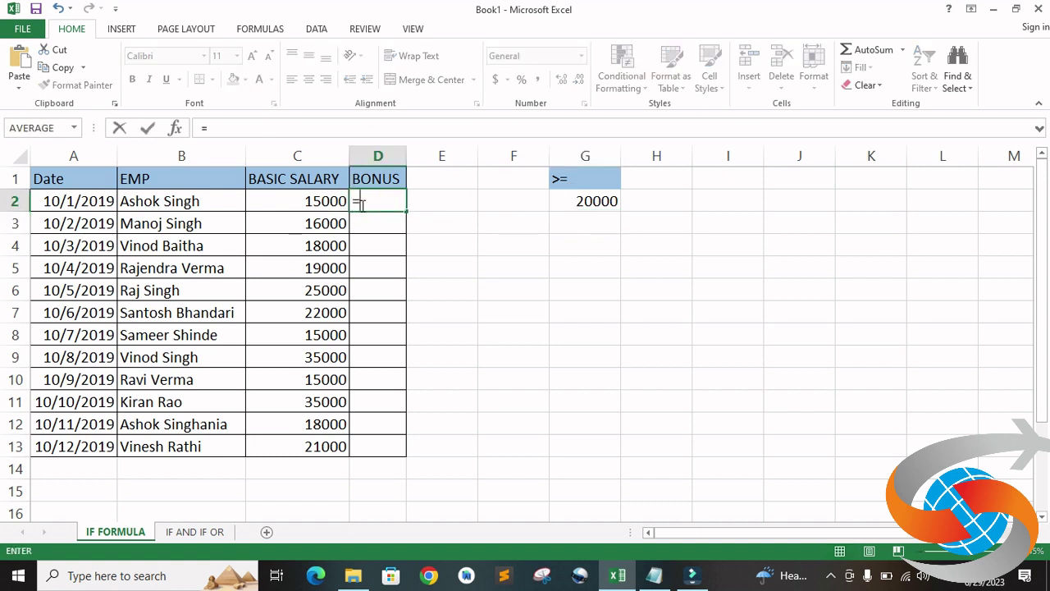
type("IF(")
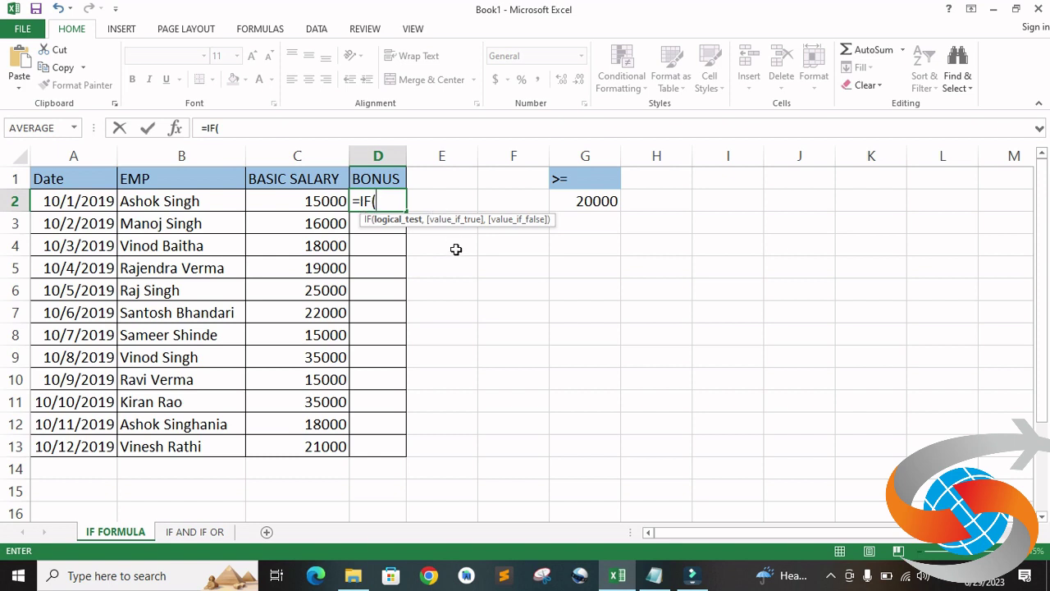
key("Escape")
scroll(456, 248, "up", 3, "ctrl")
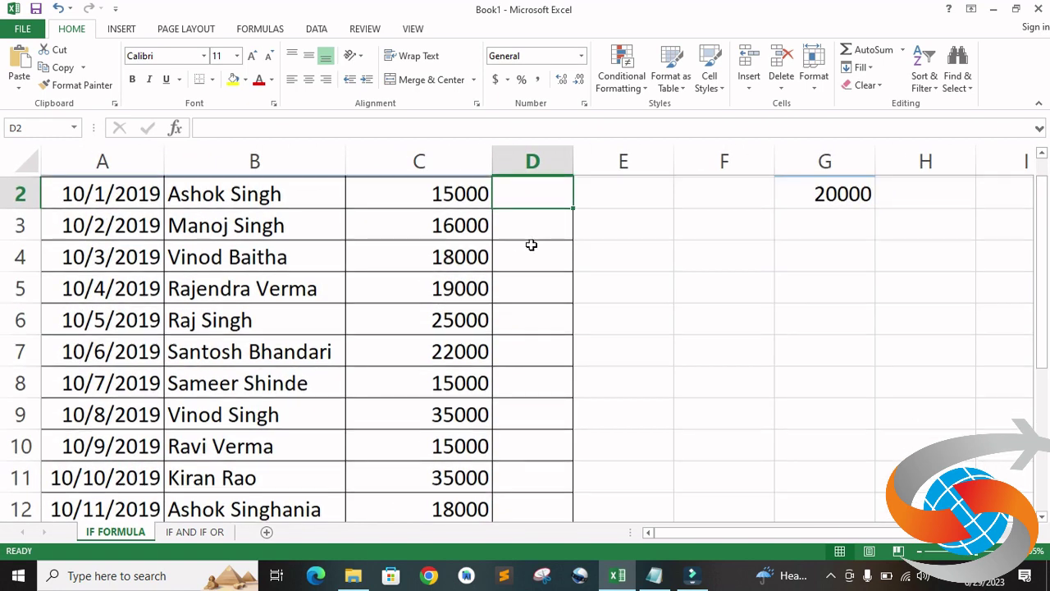
scroll(530, 245, "up", 1)
left_click(527, 225)
type("=")
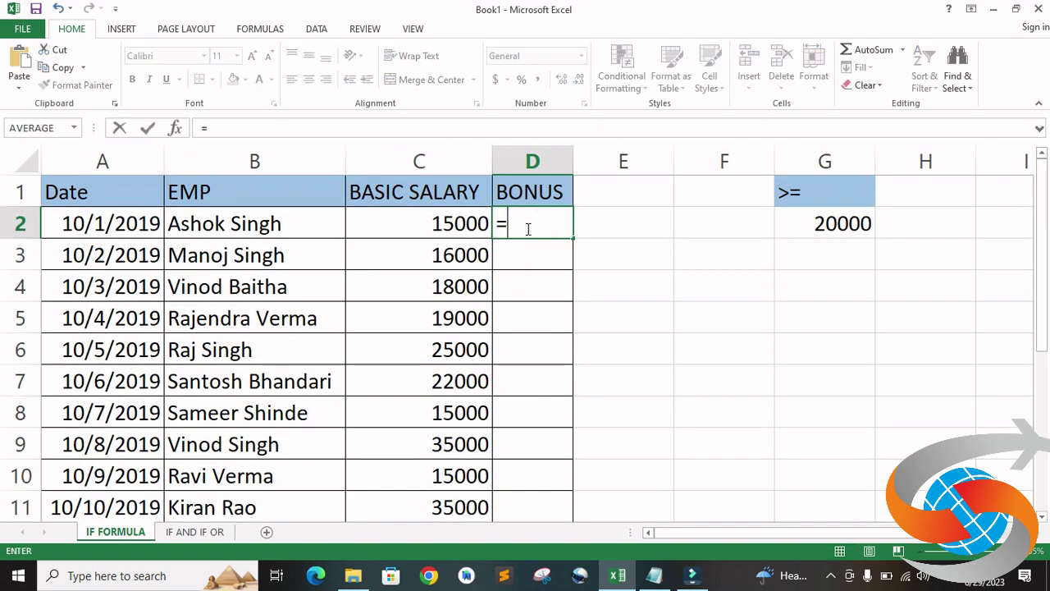
type("IF(")
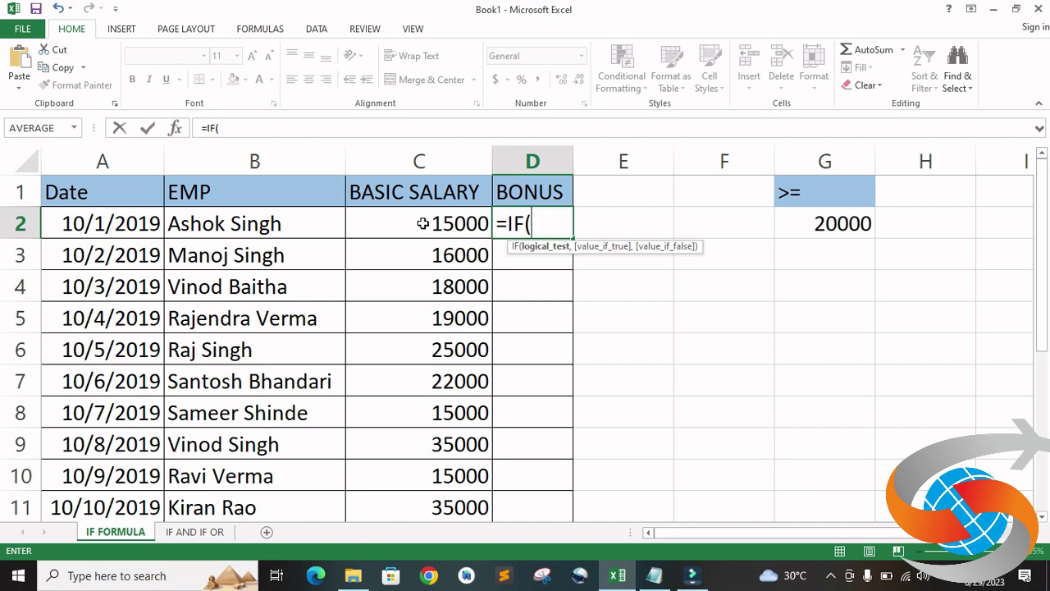
left_click(423, 223)
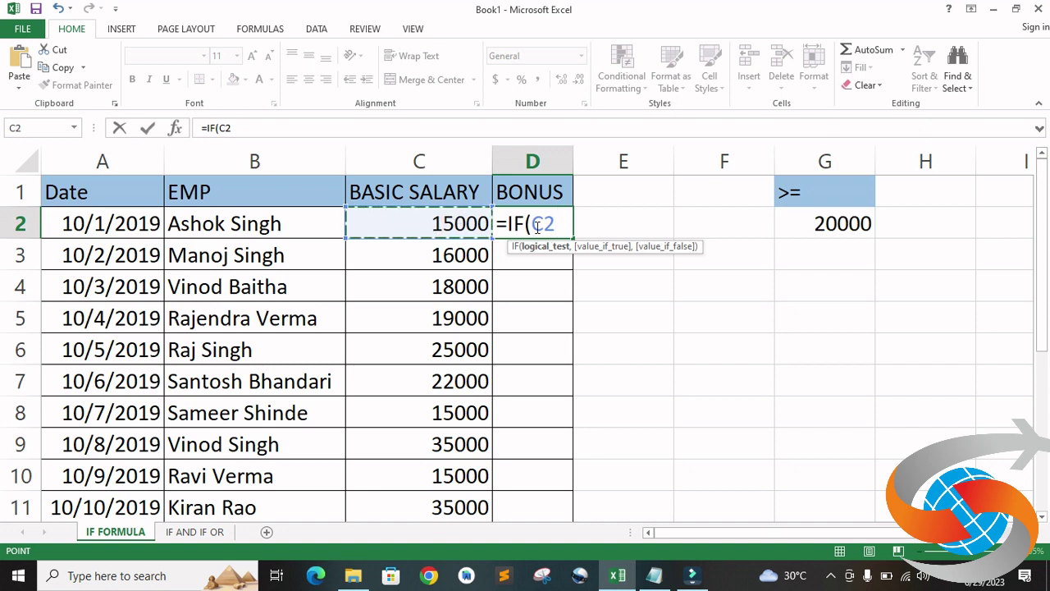
type(">=")
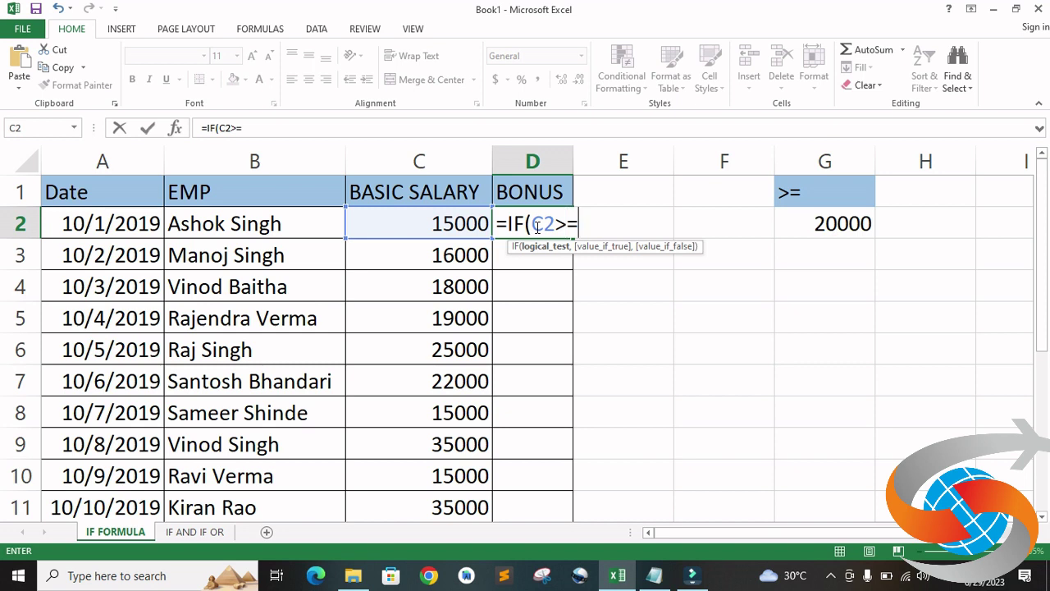
type("20000")
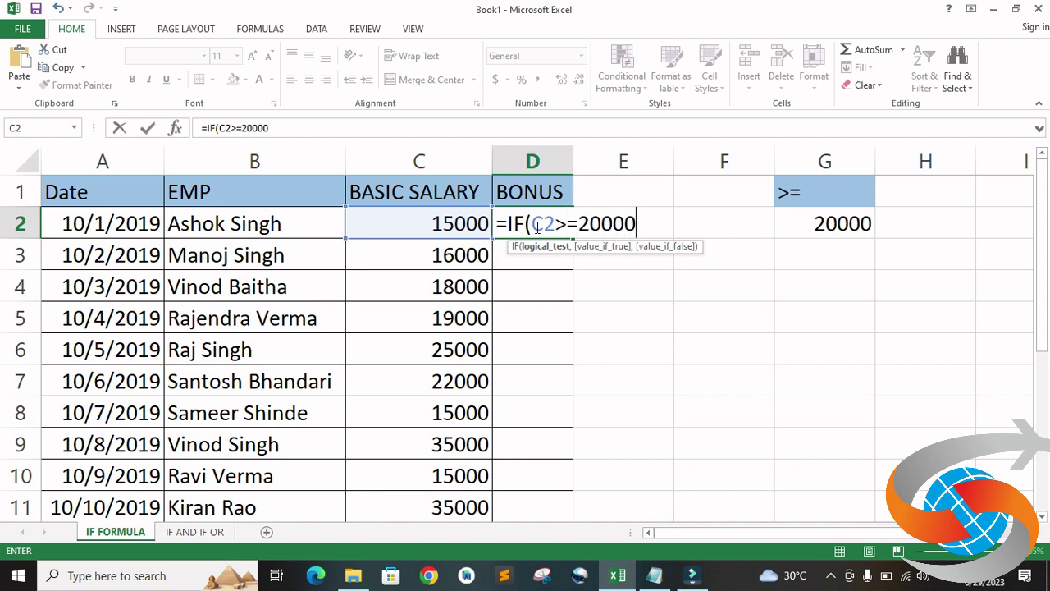
type(",")
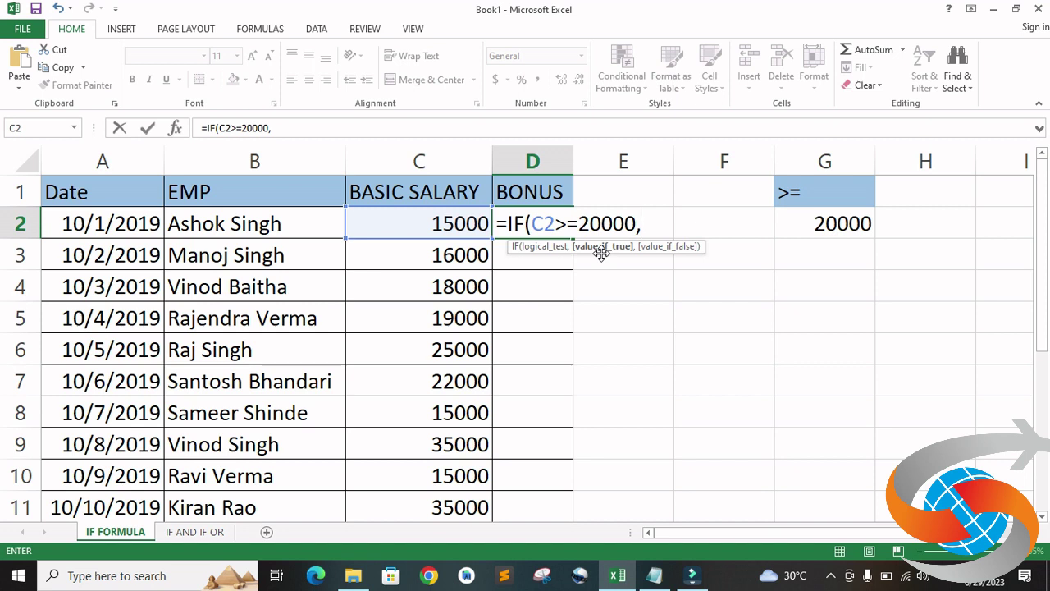
- Add the "YES" and "NO" results, fix the typos, and commit so D2 shows NO
type("\"")
type("YES")
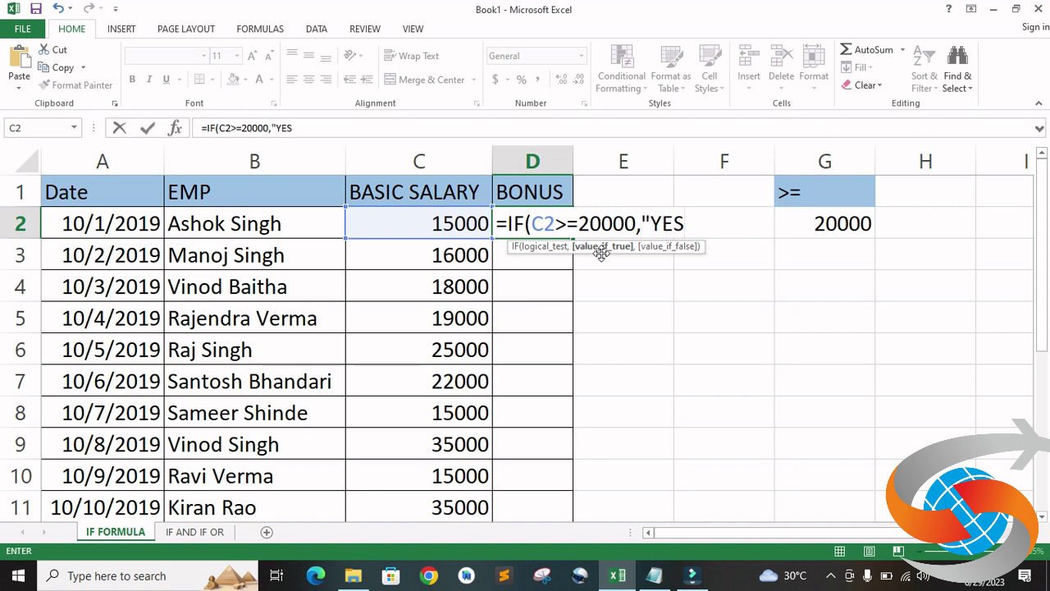
type("\"")
type(",n")
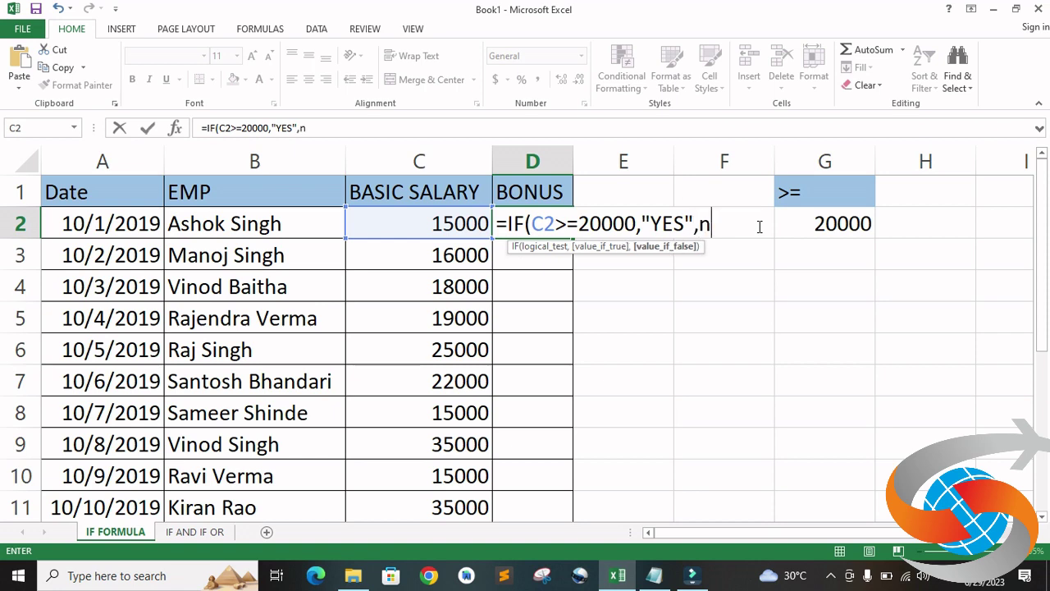
type("o")
key("BackSpace")
key("BackSpace")
type("N")
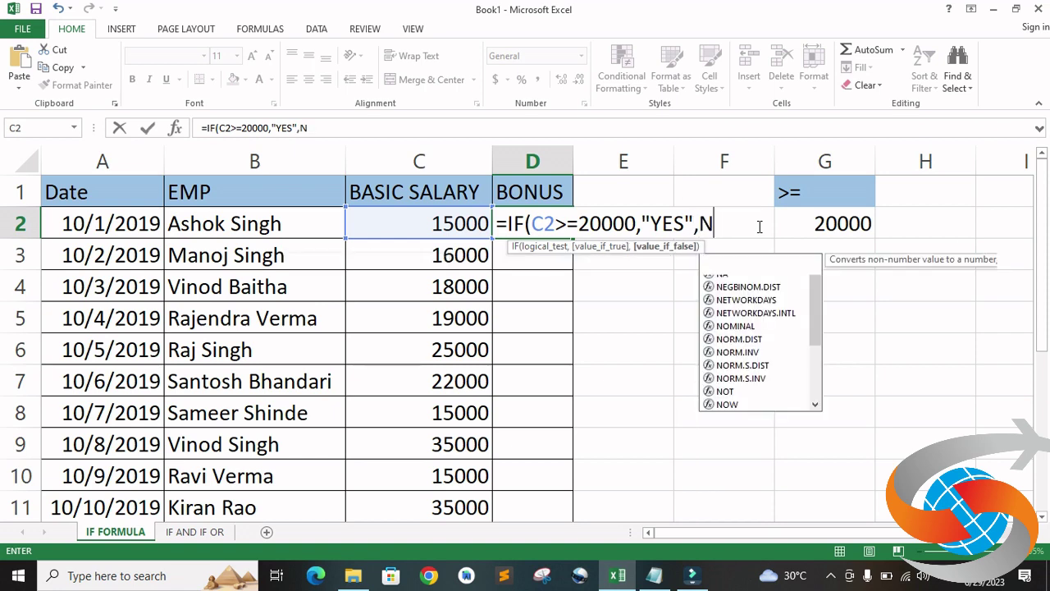
type("O")
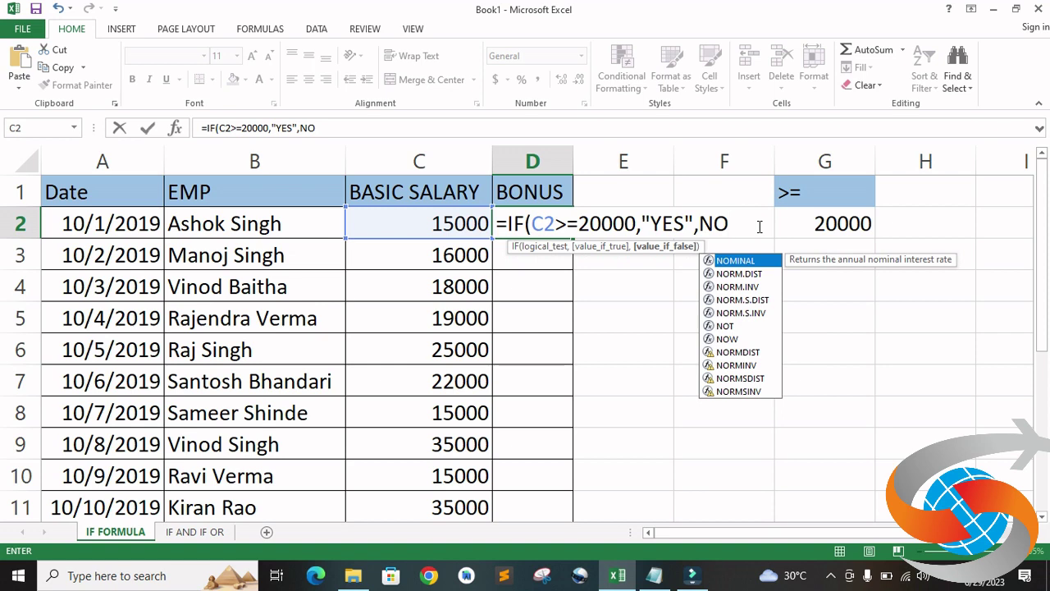
key("BackSpace")
key("BackSpace")
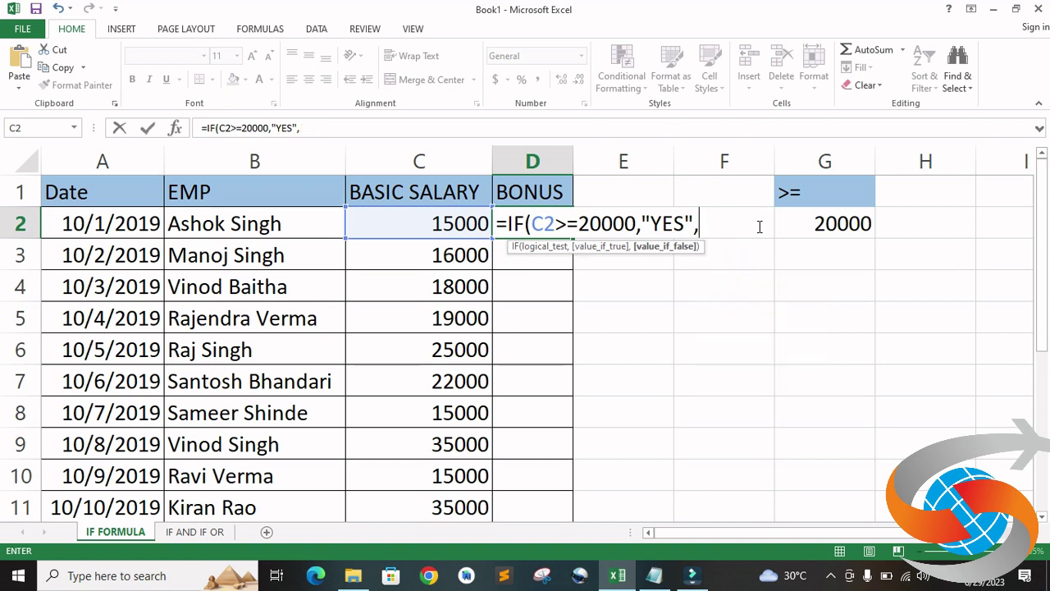
type("\"")
key("BackSpace")
type("\"")
type("NO")
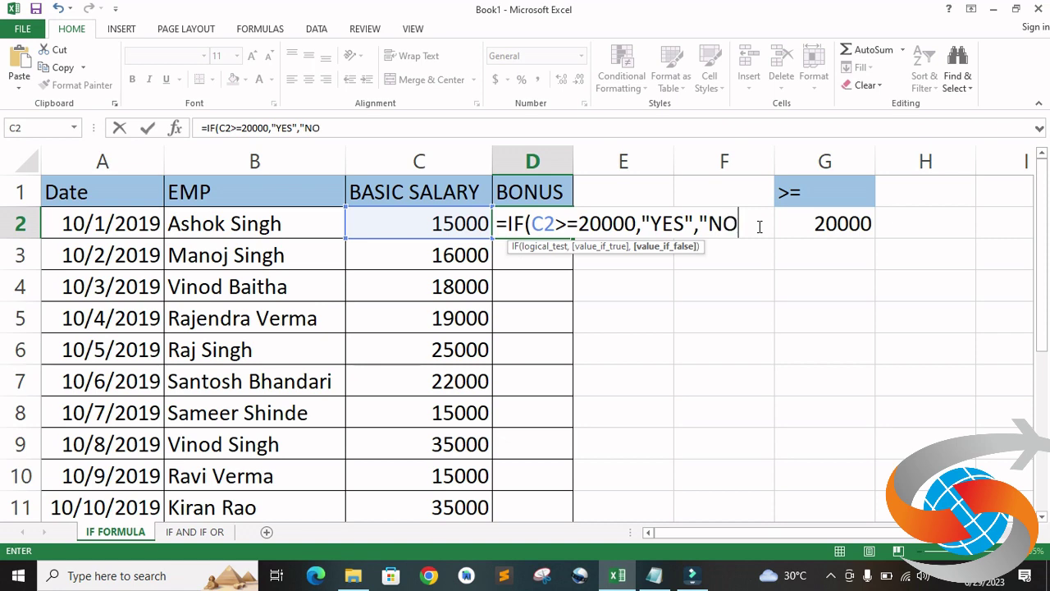
type("\"")
key("Return")
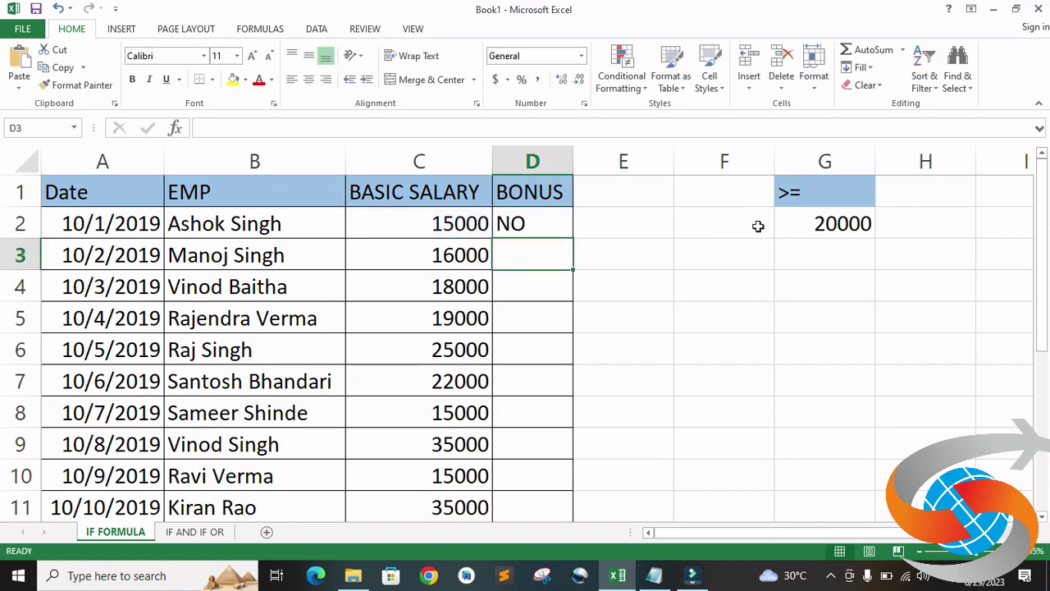
- Fill the IF formula down D2:D13 and confirm D6 shows YES for 25000
left_click(548, 233)
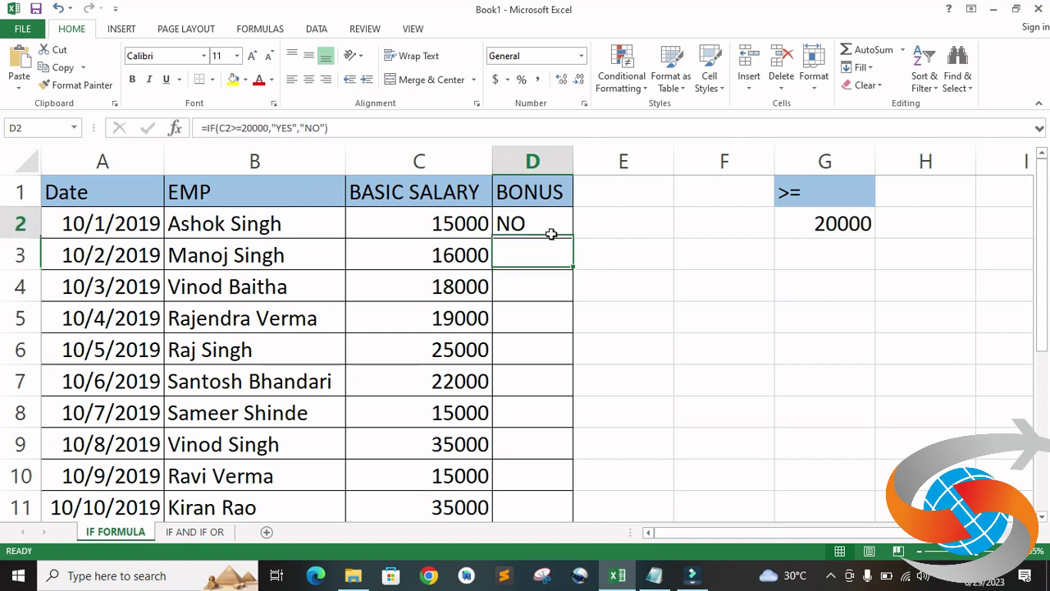
double_click(572, 238)
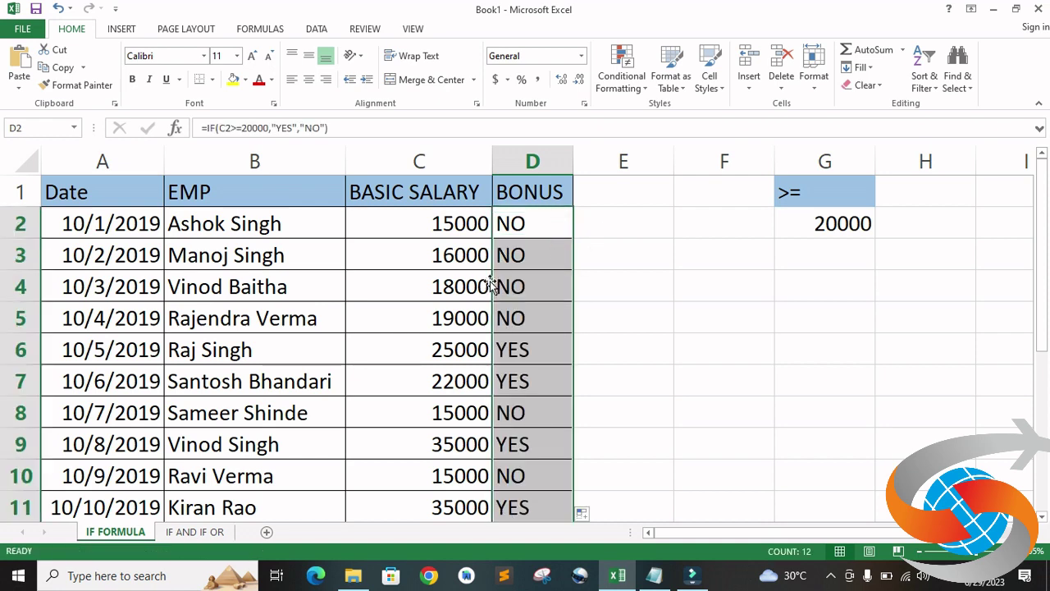
left_click(476, 352)
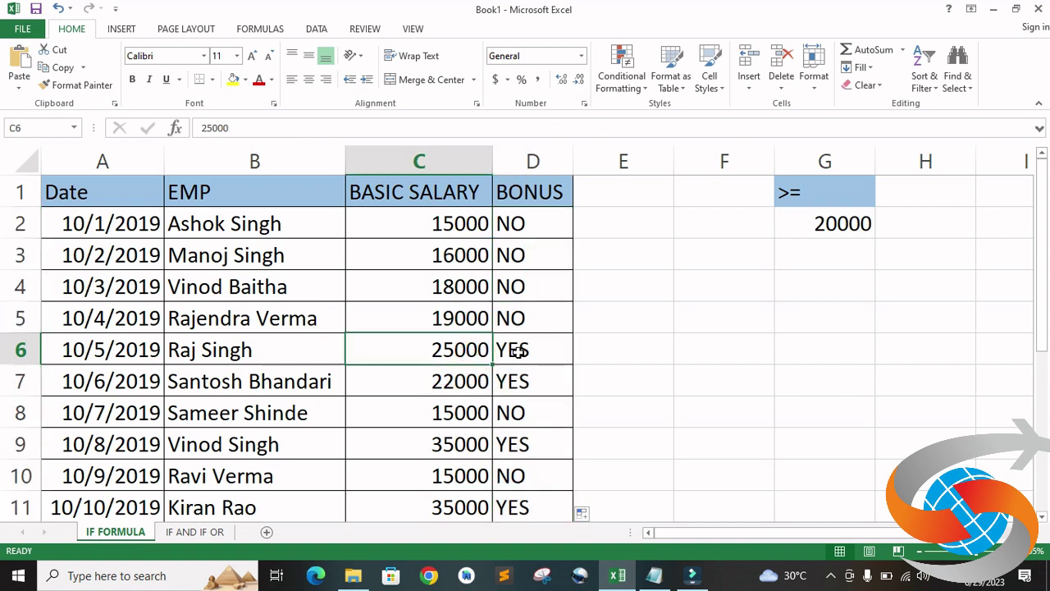
left_click(515, 350)
- Check the salaries and bonus results in rows 7, 11, 12 and 13, then reselect D2
left_click(481, 378)
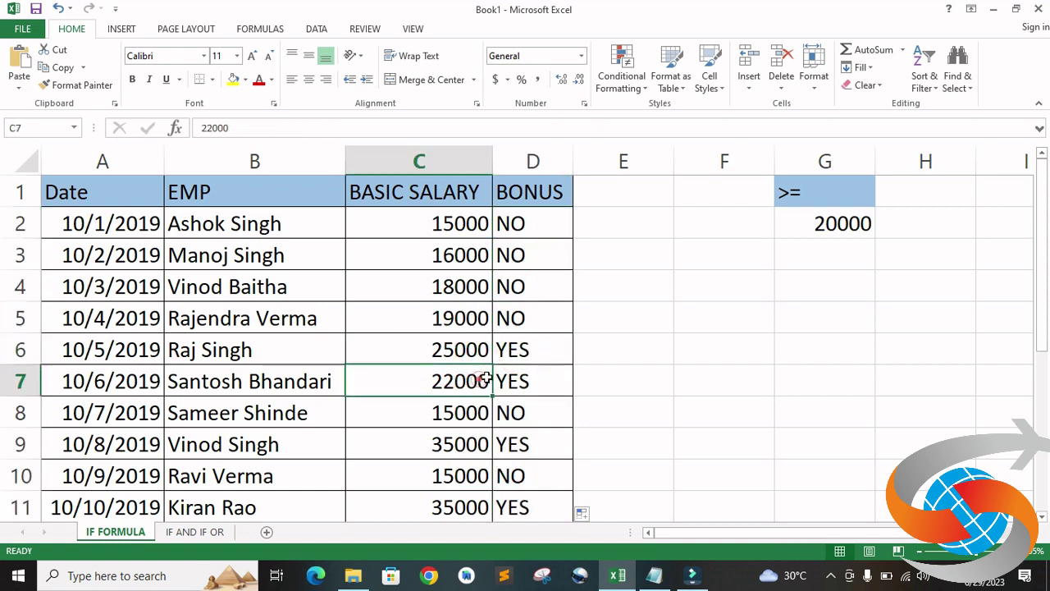
scroll(481, 377, "down", 1)
left_click(464, 410)
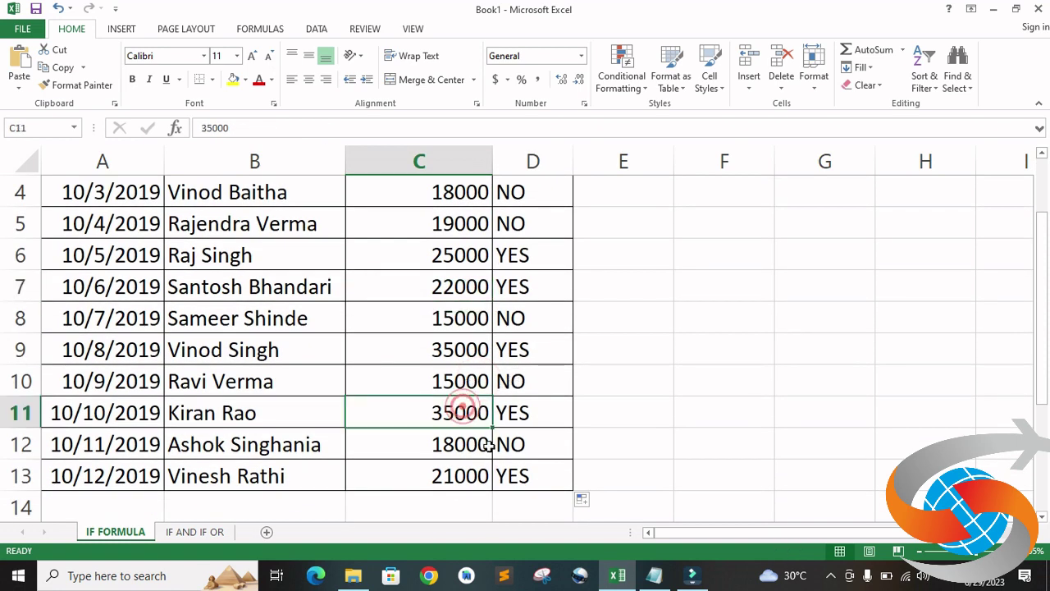
left_click(515, 411)
left_click(481, 473)
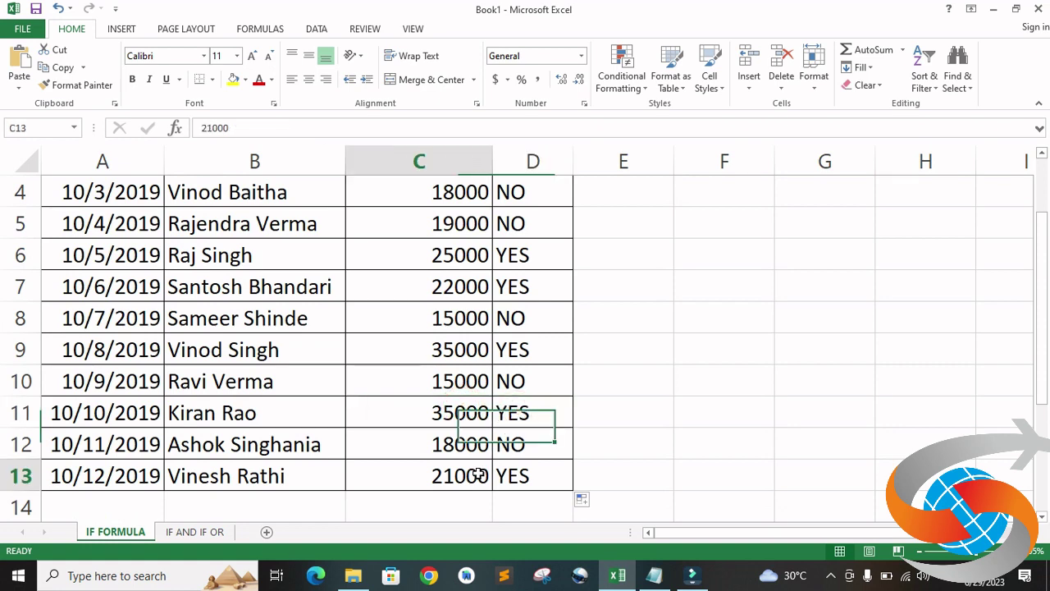
left_click(512, 472)
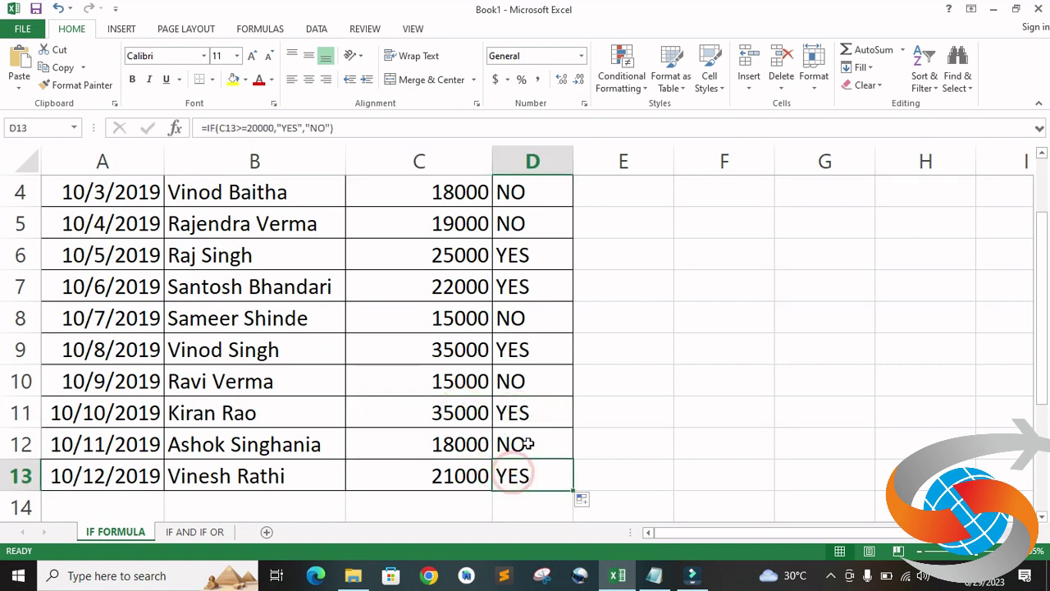
left_click(488, 445)
scroll(489, 445, "up", 1)
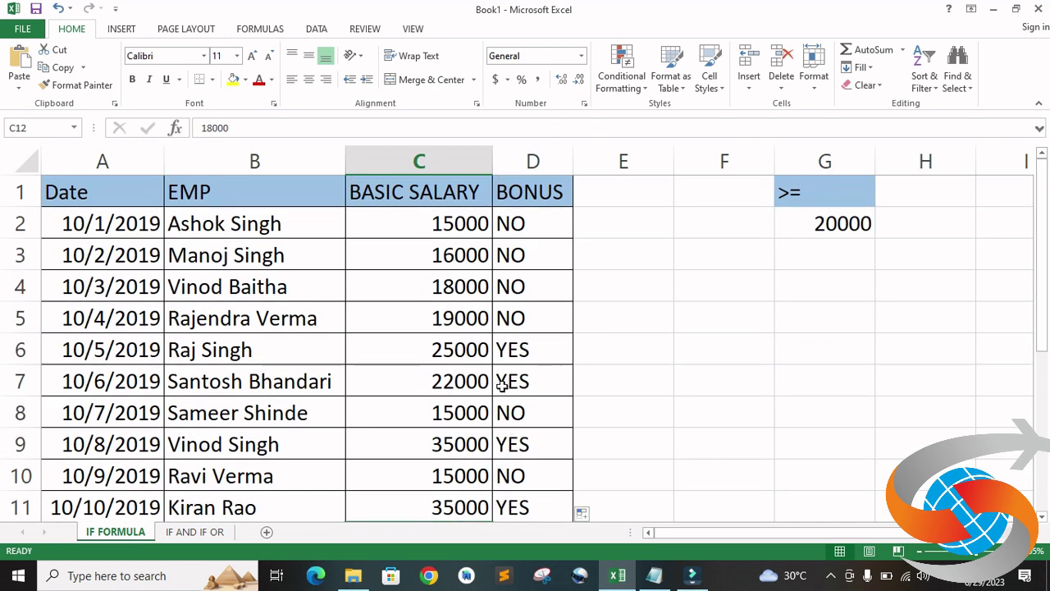
left_click(532, 225)
- Highlight each part of D2's formula (C2, >=, 20000, "YES", "NO") and confirm it unchanged
double_click(534, 224)
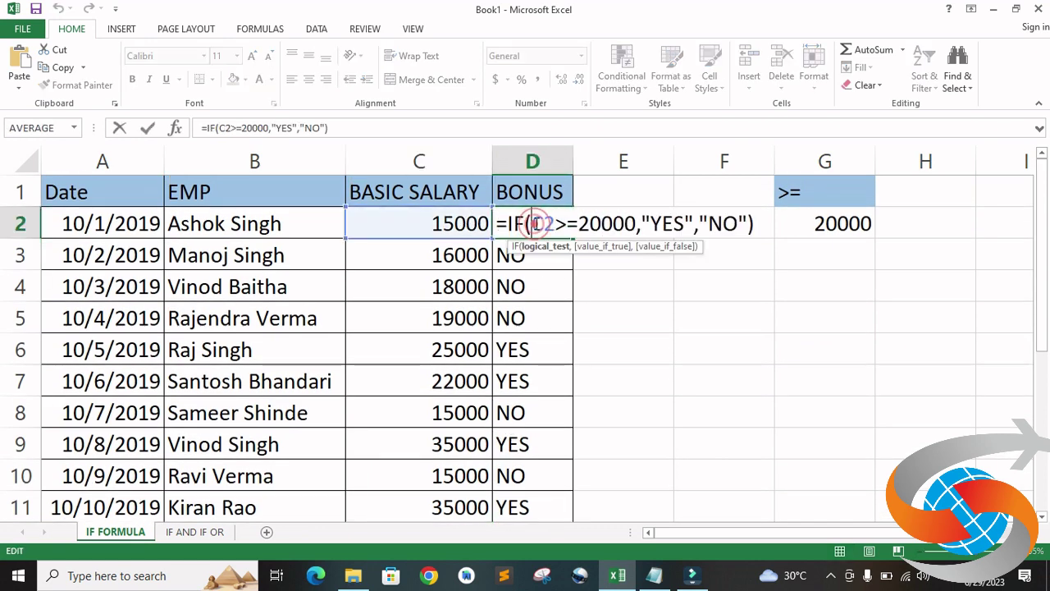
left_click_drag(533, 224, 555, 224)
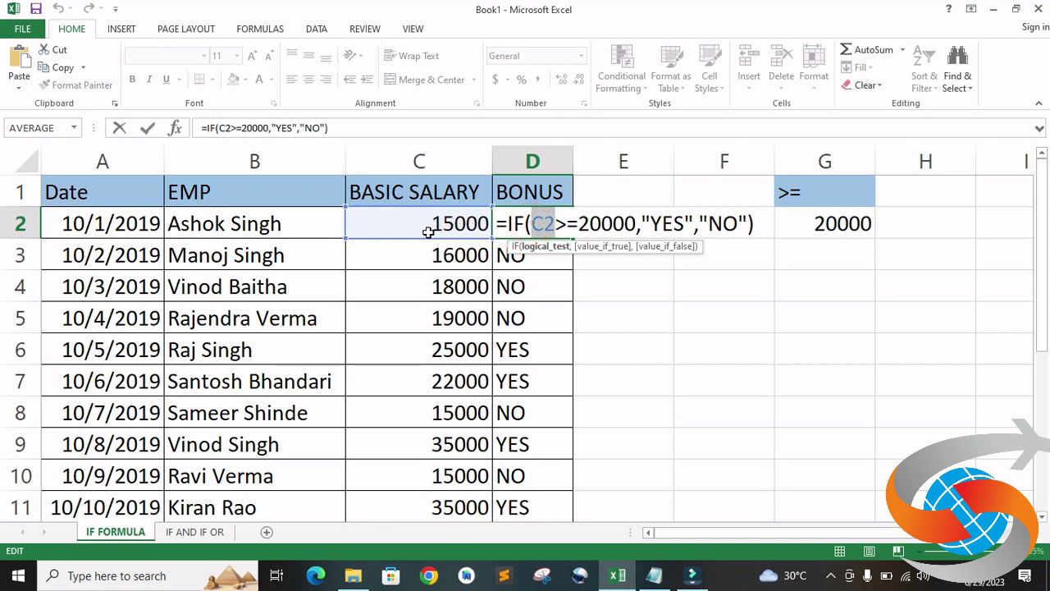
left_click(567, 223)
left_click_drag(567, 223, 557, 223)
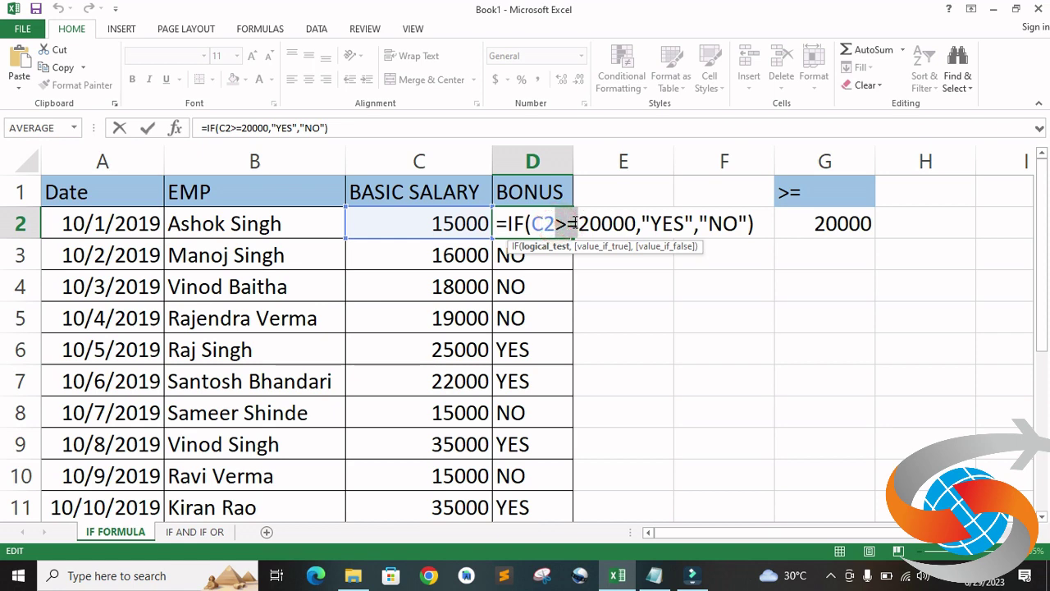
left_click_drag(579, 223, 638, 222)
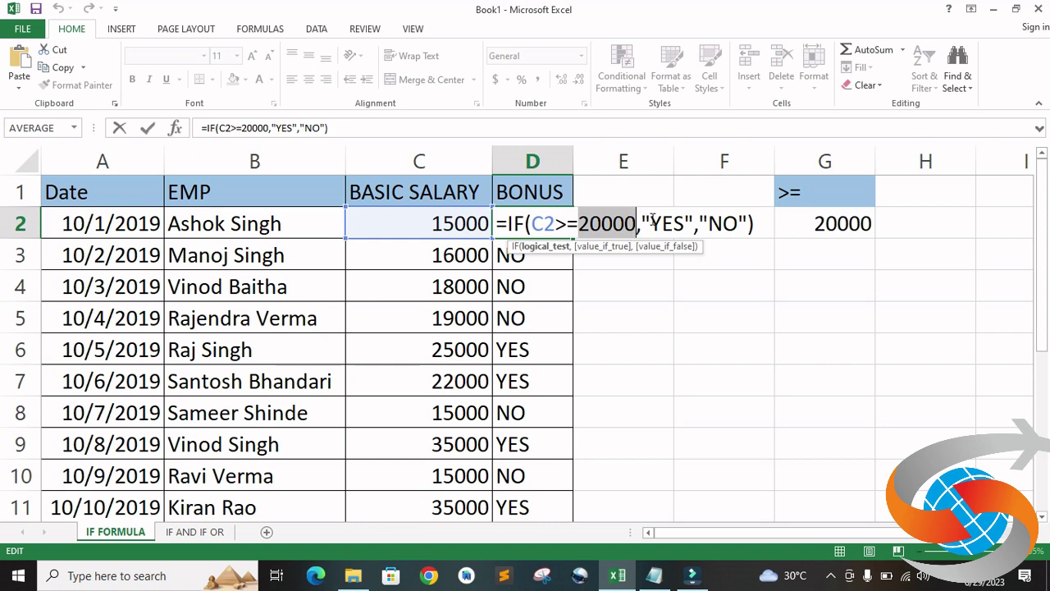
left_click_drag(650, 222, 682, 220)
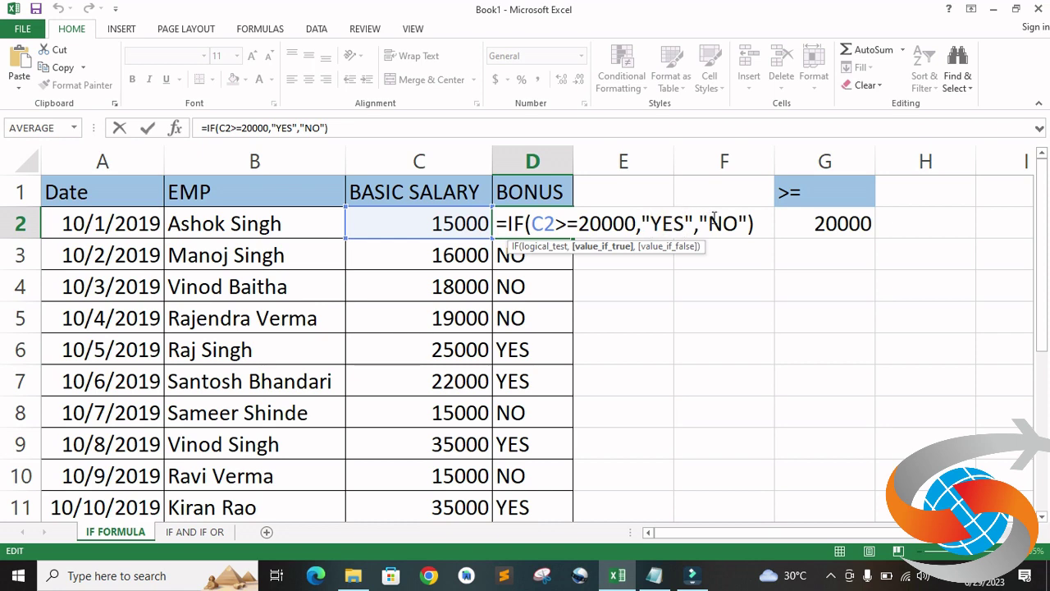
left_click_drag(709, 222, 752, 220)
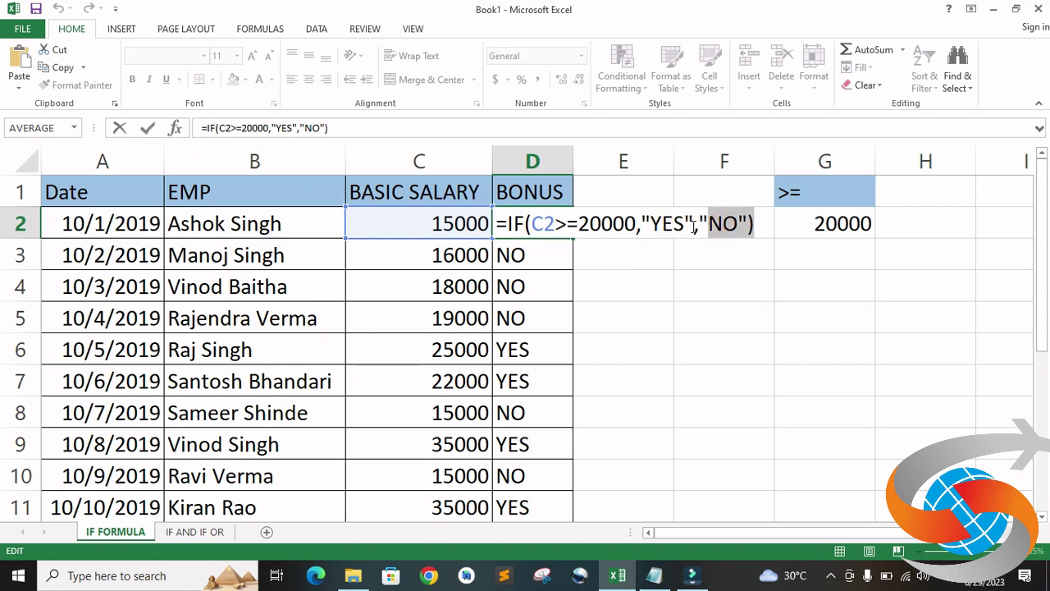
key("ctrl+Return")
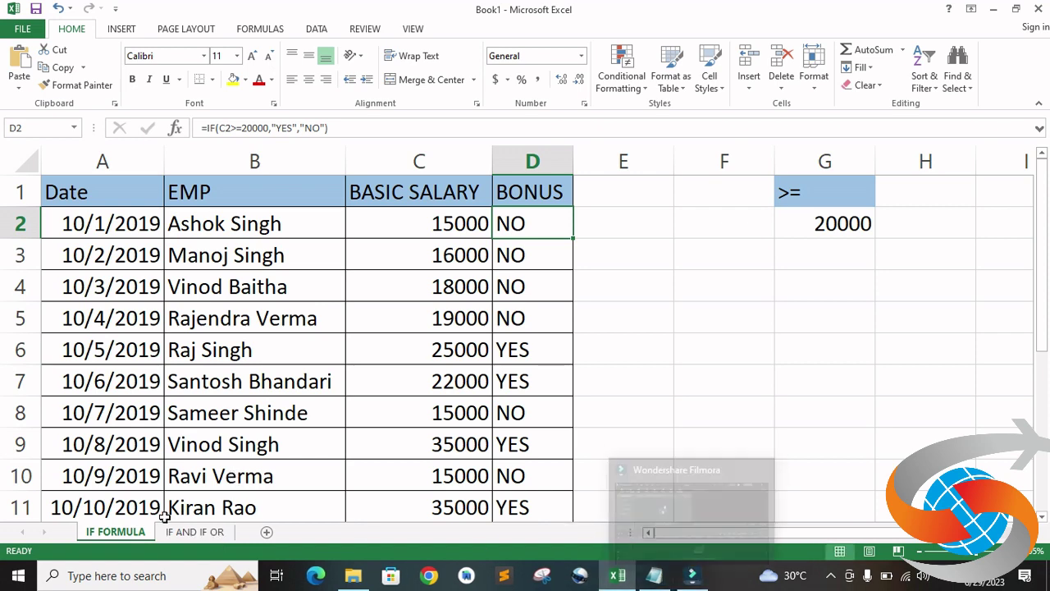
- Switch to the IF AND IF OR sheet and check the MANAGER and >=20000 criteria in H2:I2
left_click(188, 532)
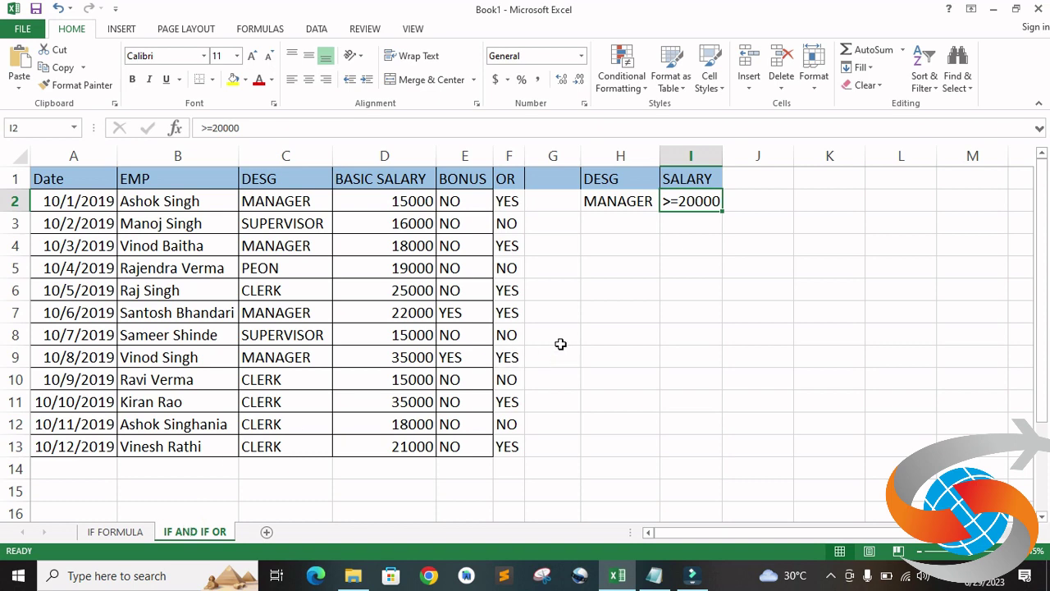
left_click(623, 200)
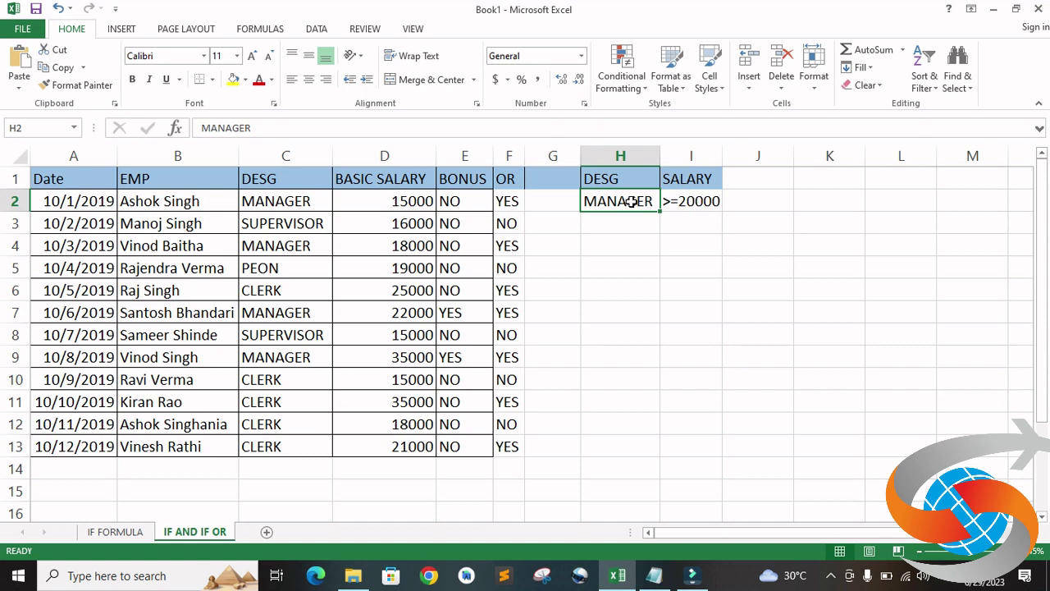
left_click(678, 205)
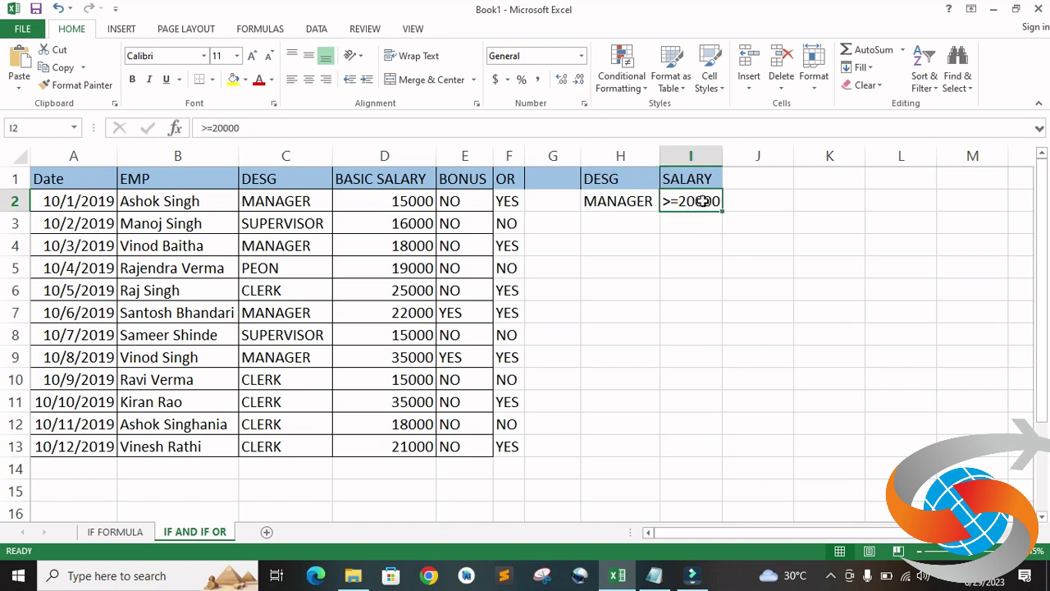
scroll(742, 261, "up", 6, "ctrl")
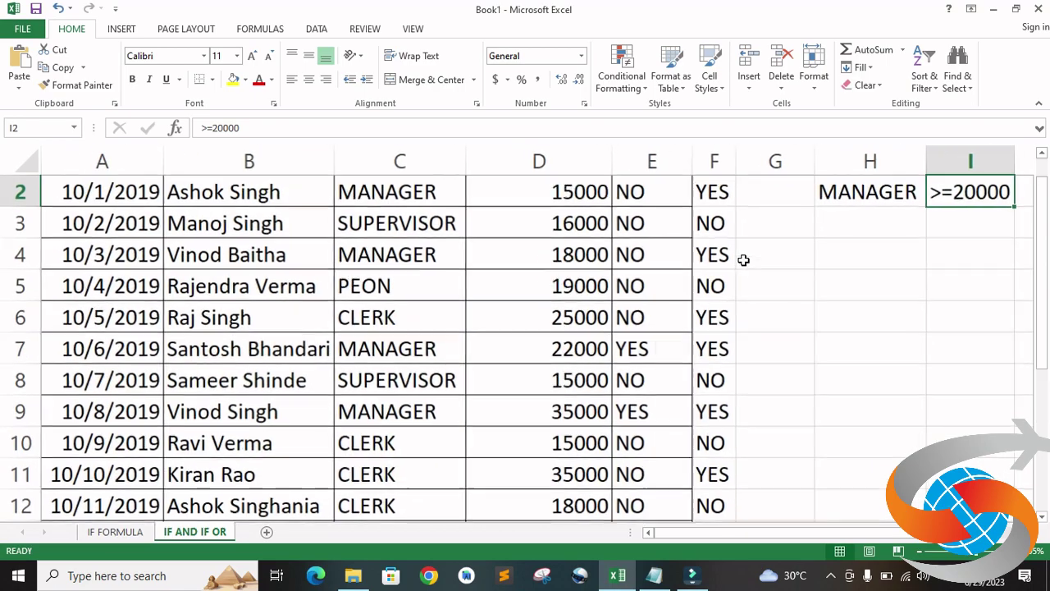
scroll(743, 260, "down", 4, "ctrl")
scroll(743, 260, "down", 1, "ctrl")
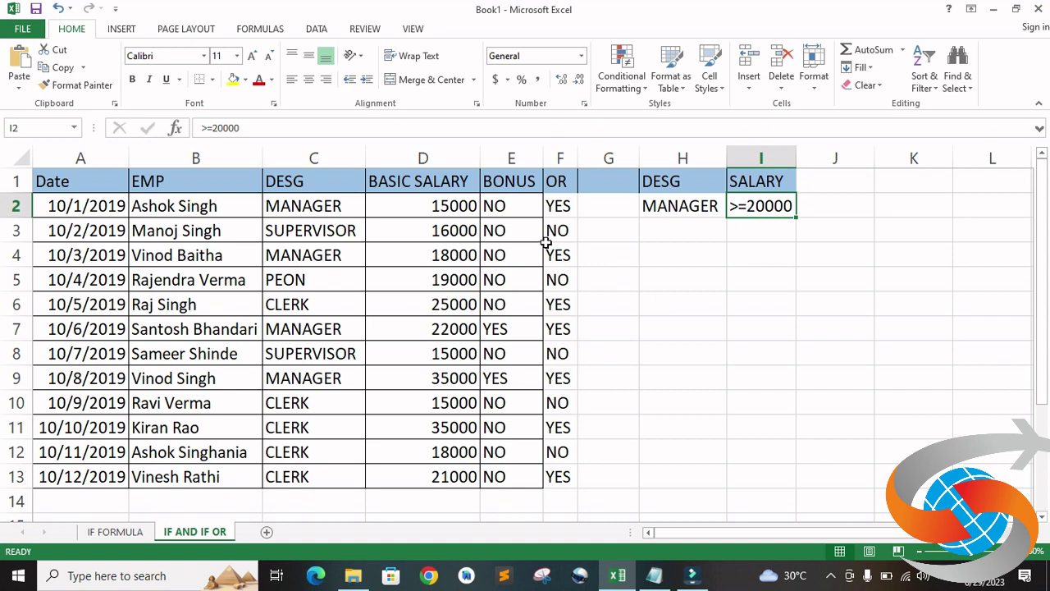
- Delete the old results in E2:F13 and select E2
left_click_drag(519, 207, 564, 477)
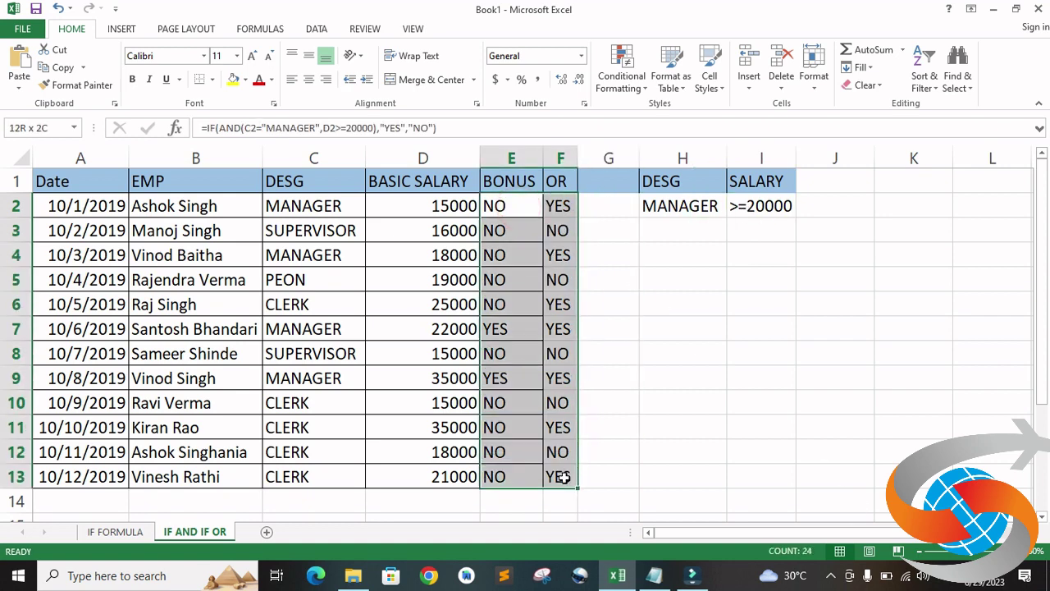
key("Delete")
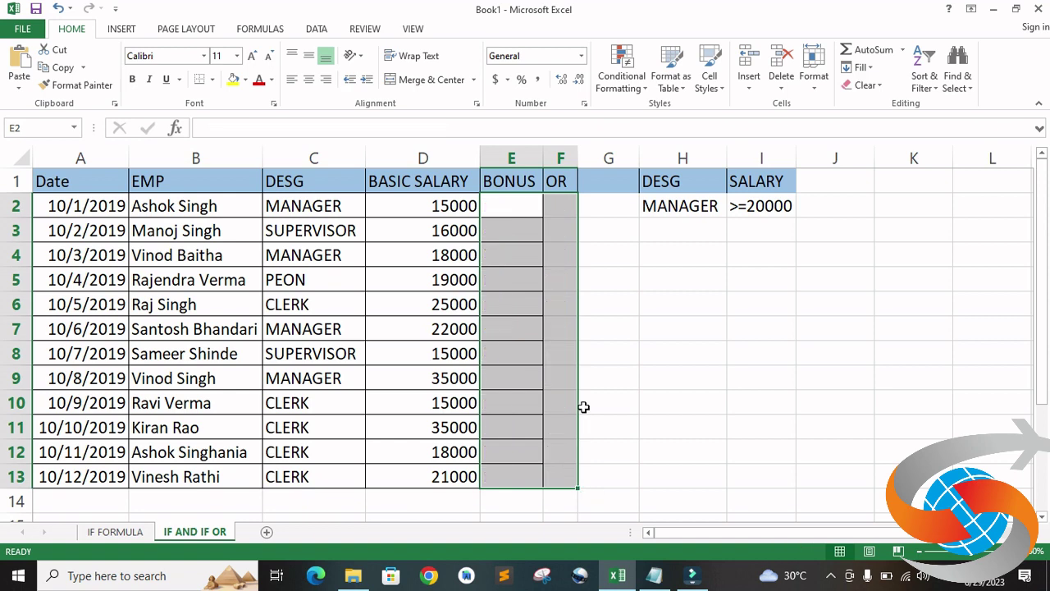
left_click(553, 348)
left_click(510, 209)
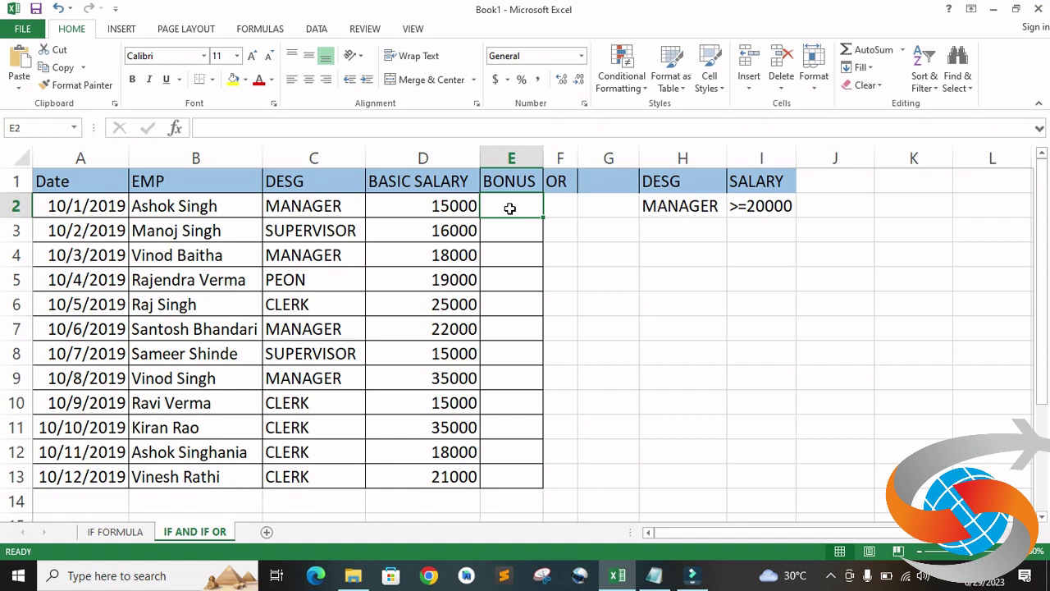
- Type =IF(AND(C2="MANAGER", into E2 as the first test
type("=")
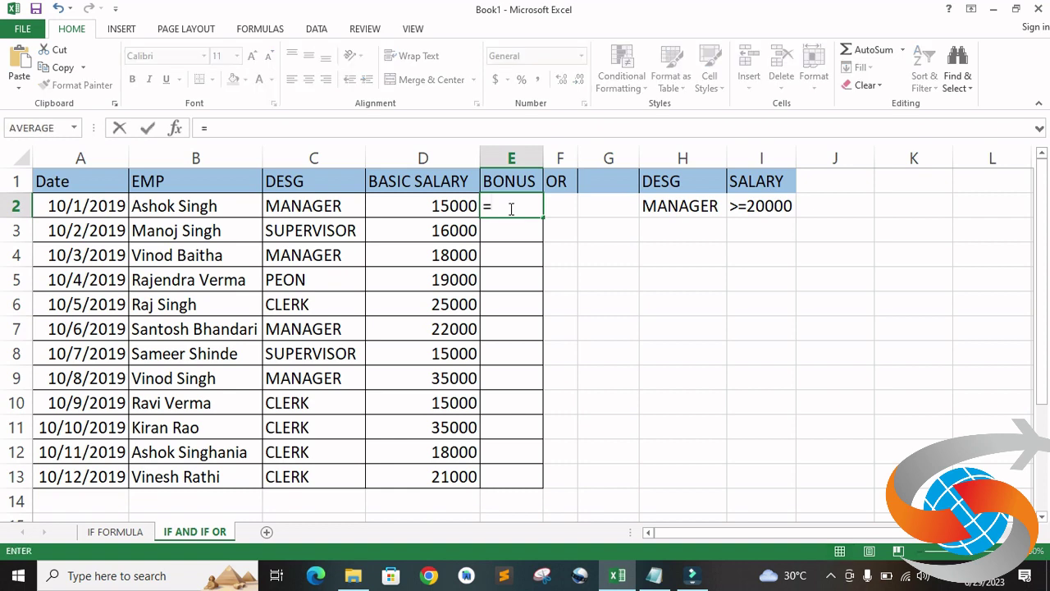
type("IF")
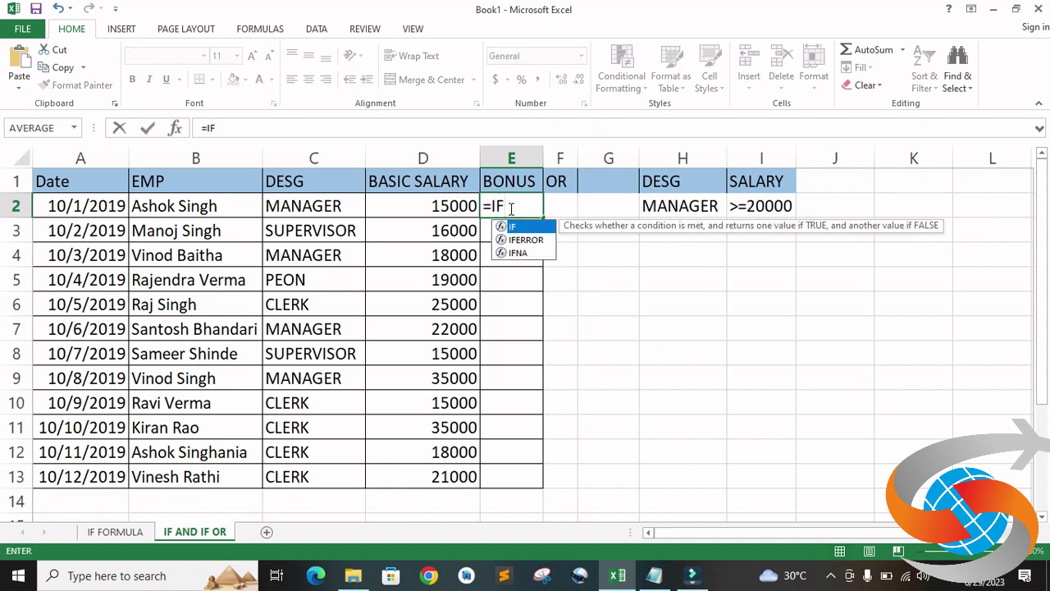
type("(")
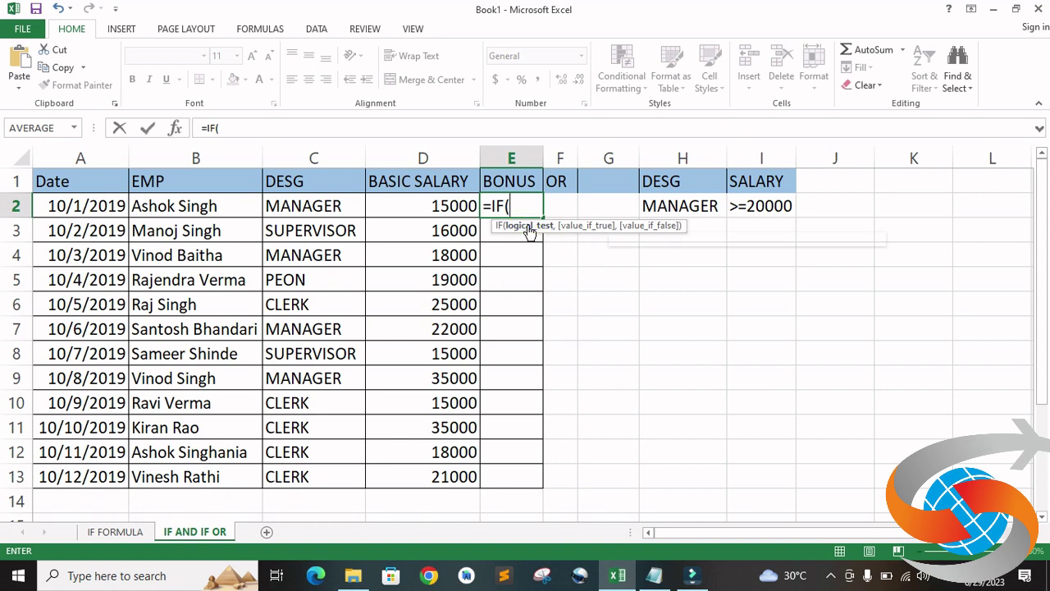
type("AND")
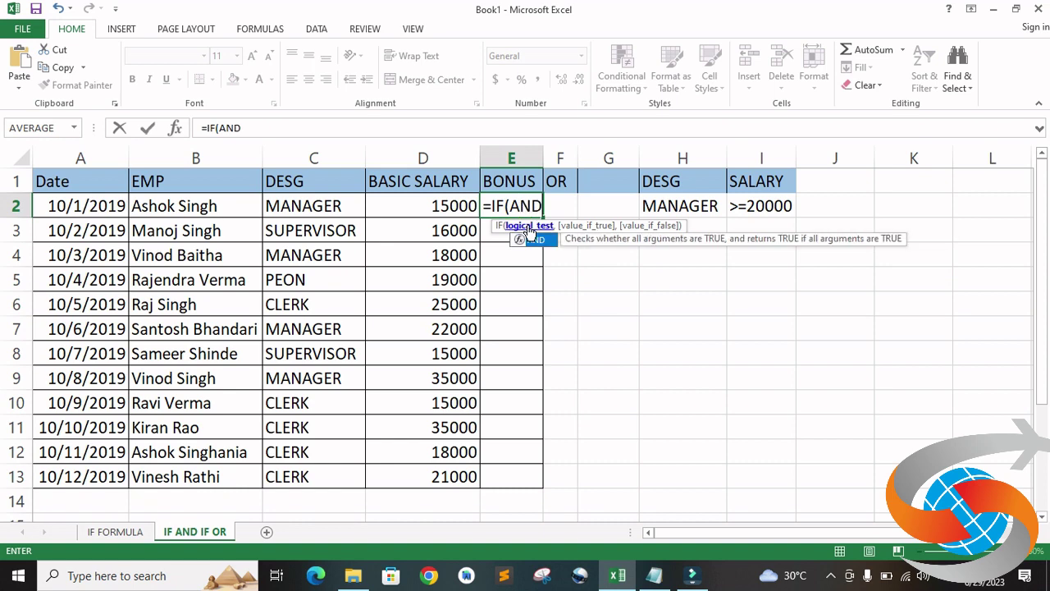
type("(")
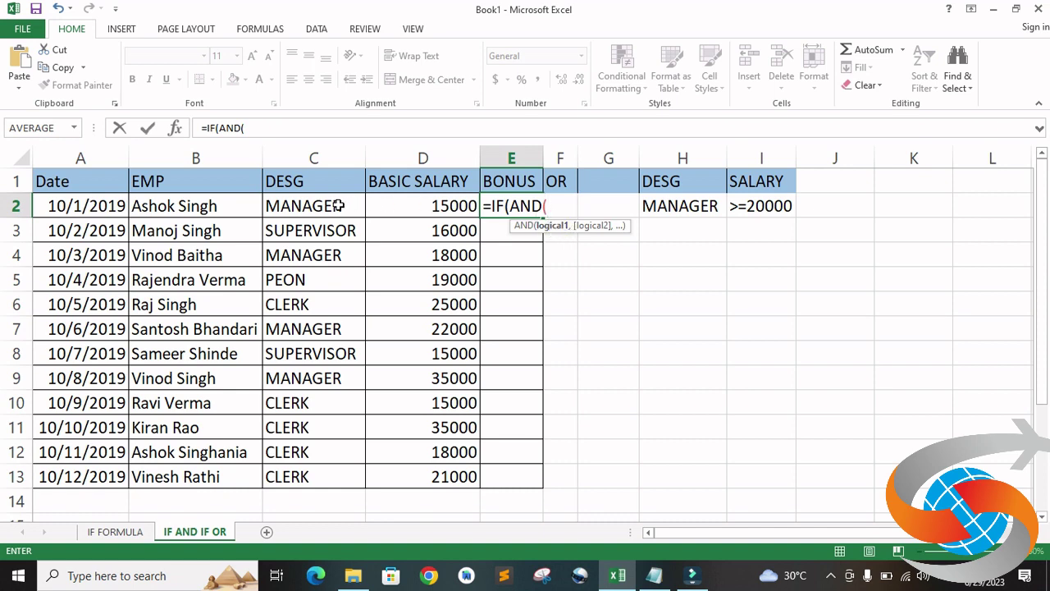
left_click(338, 206)
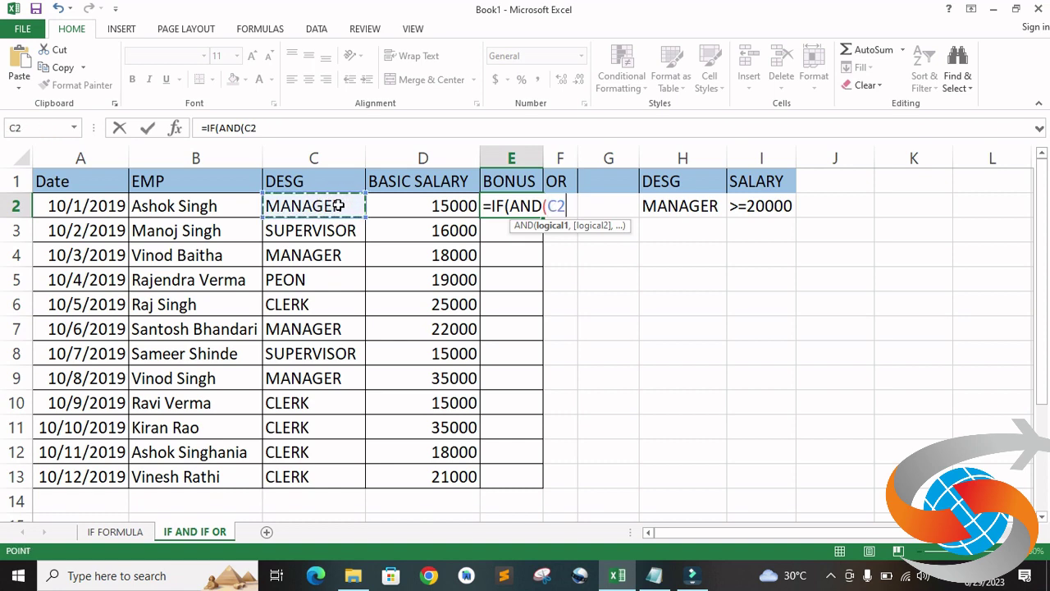
type("=")
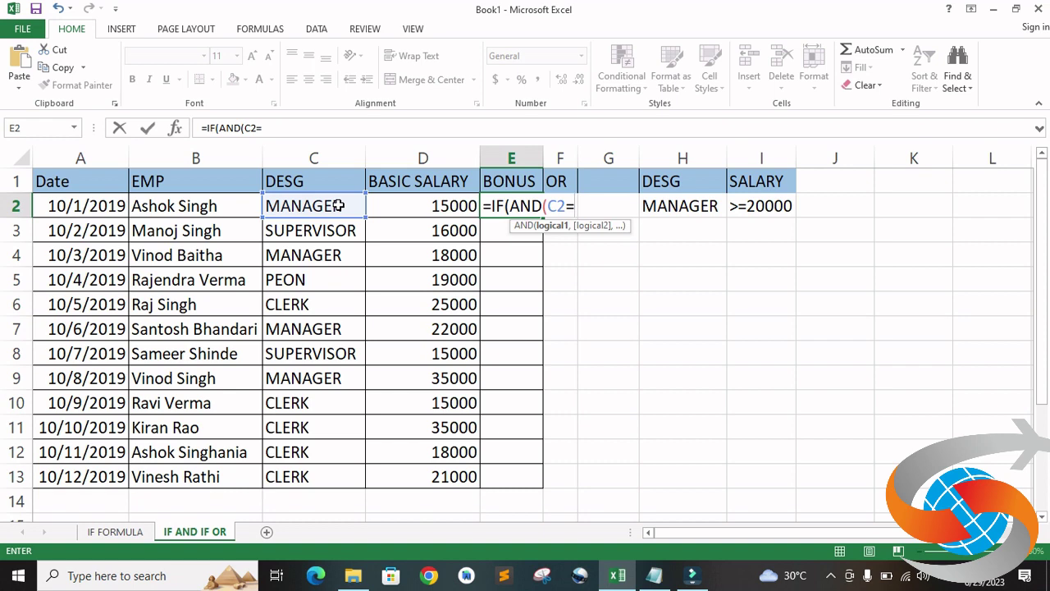
type("\"")
type("MA")
type("NAGER")
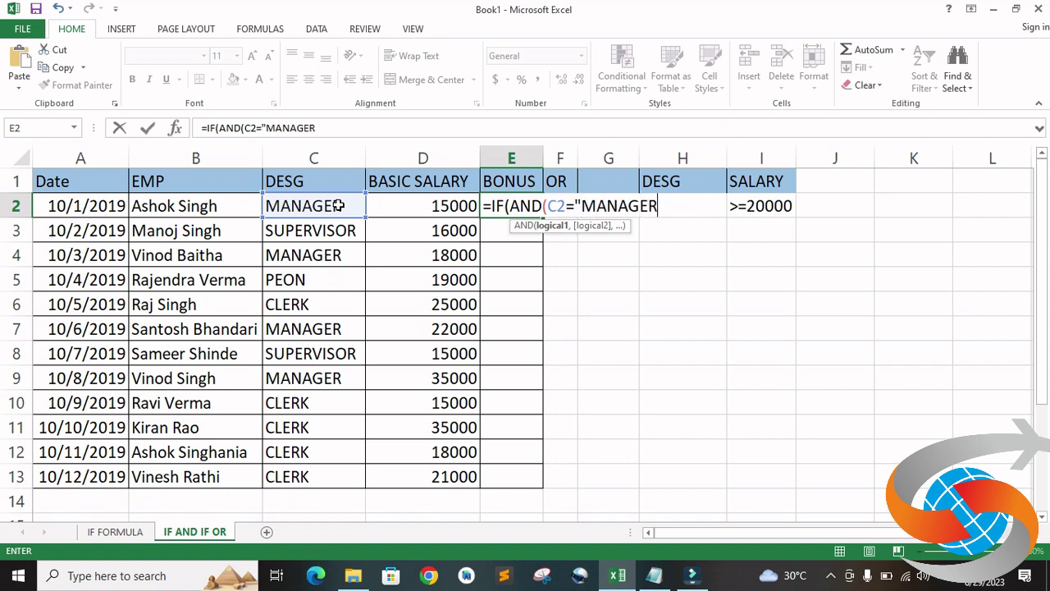
type("\"")
type(",")
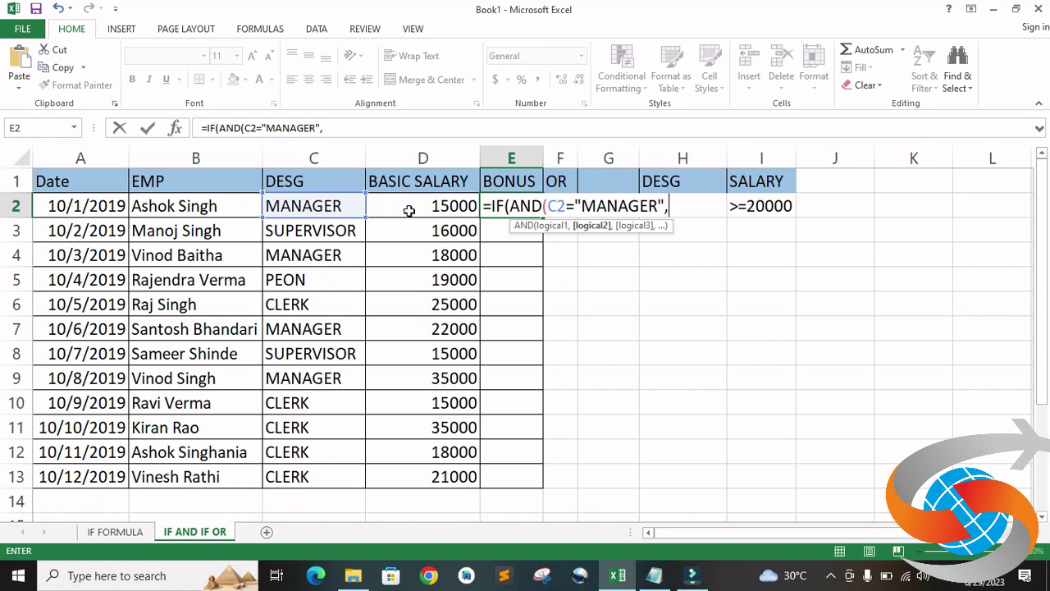
- Add the D2>=20000 test and "YES","NO" results, committing E2's formula, which returns NO
left_click(412, 207)
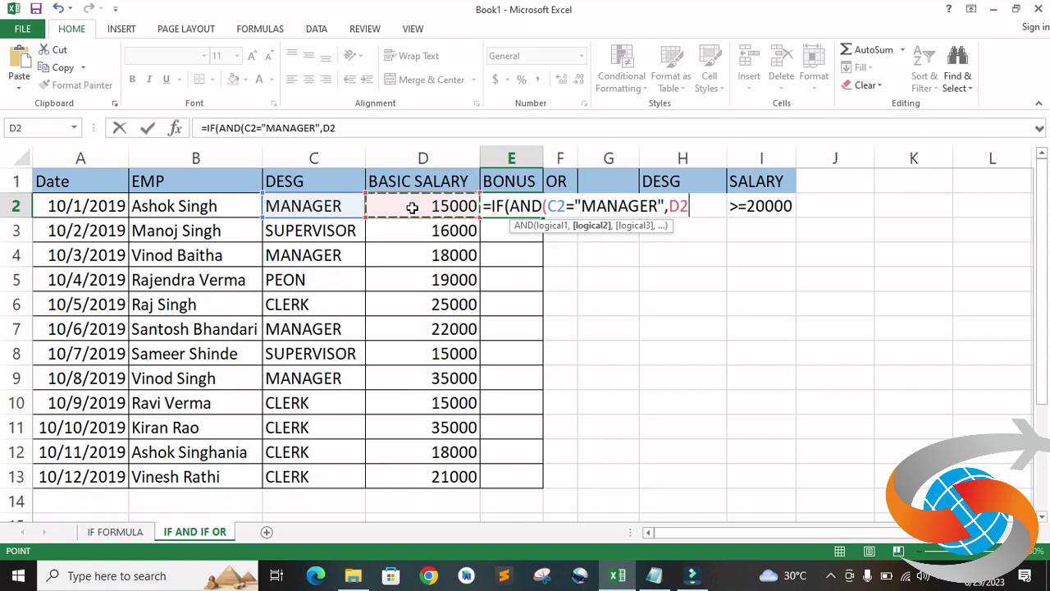
type(">")
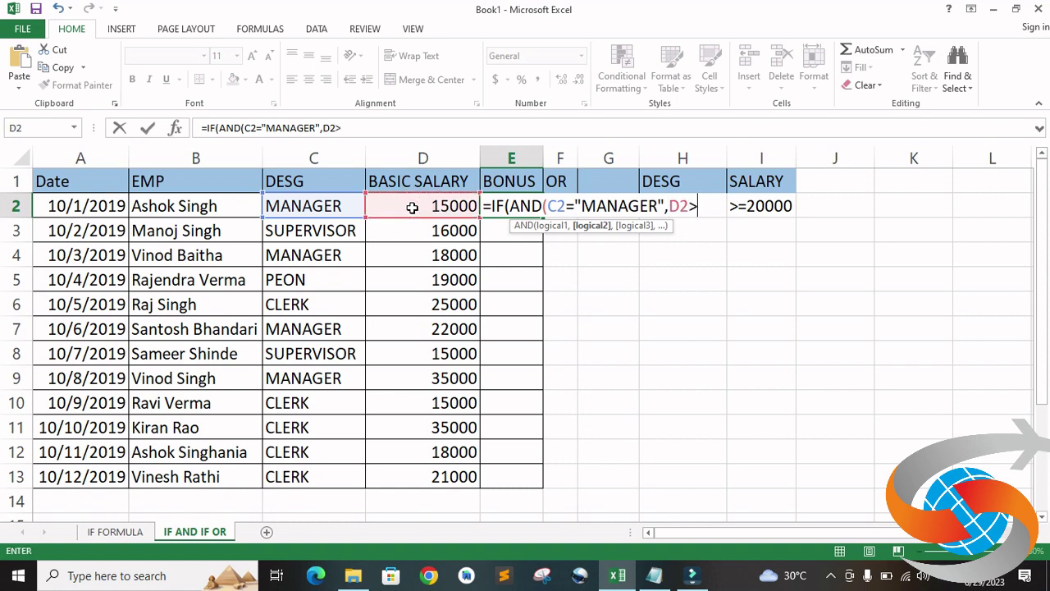
type("=2")
type("0000")
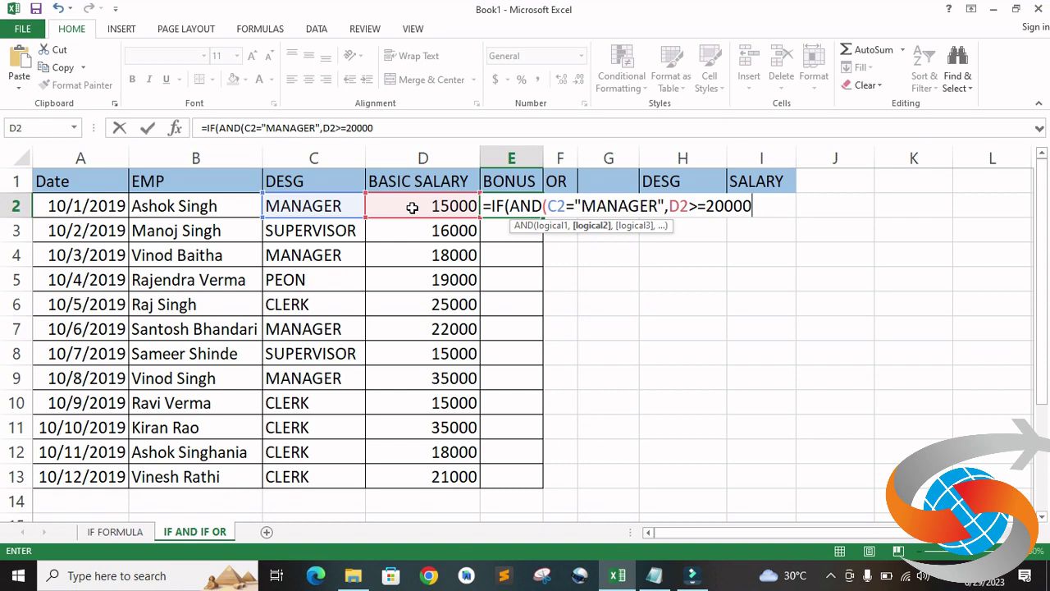
type(")")
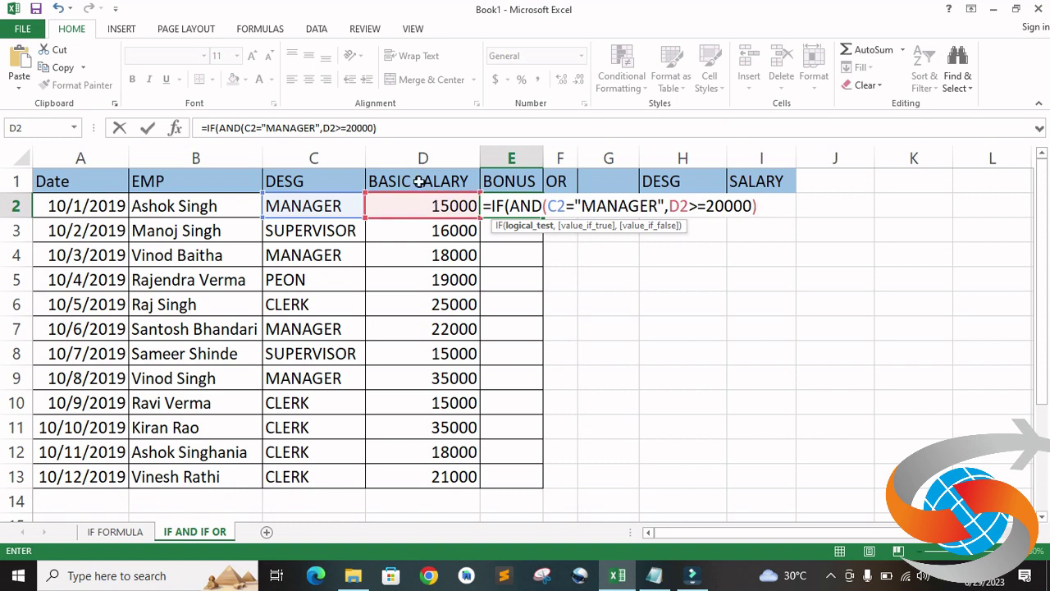
left_click(544, 206)
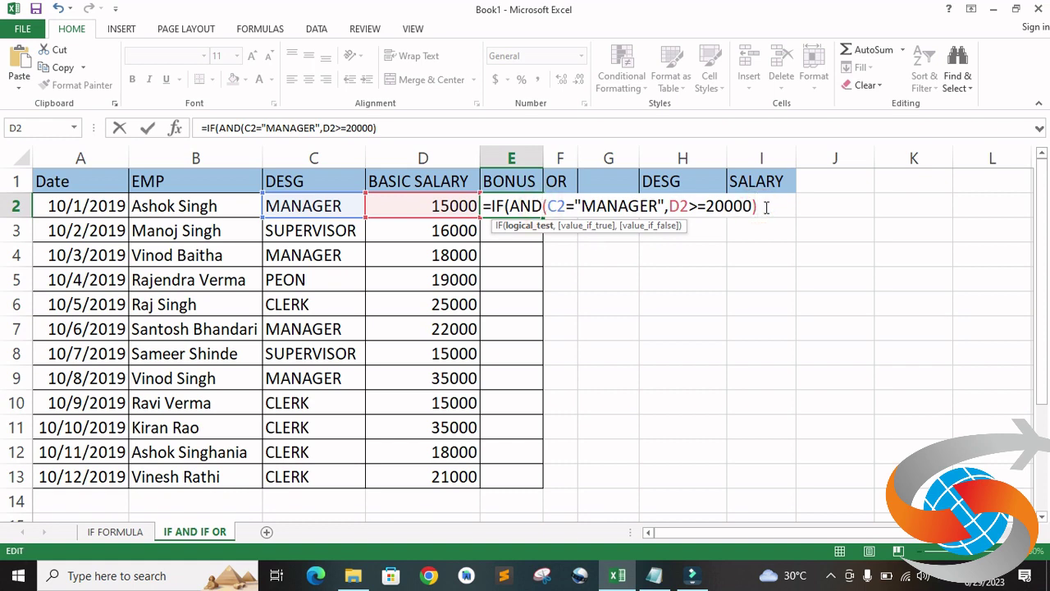
type(",")
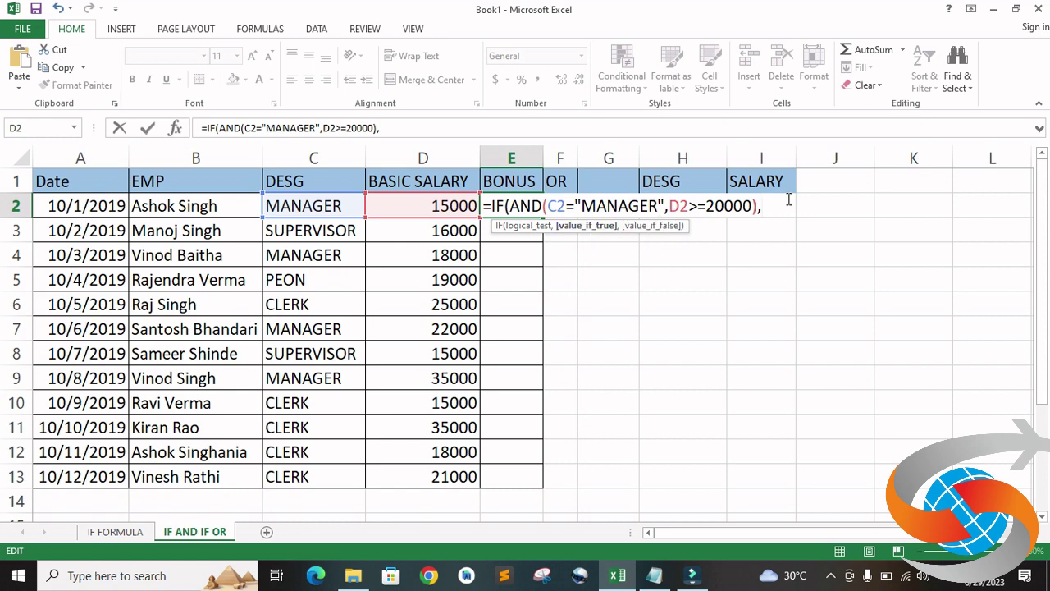
type("\"")
type("YES")
type("\"")
type(",")
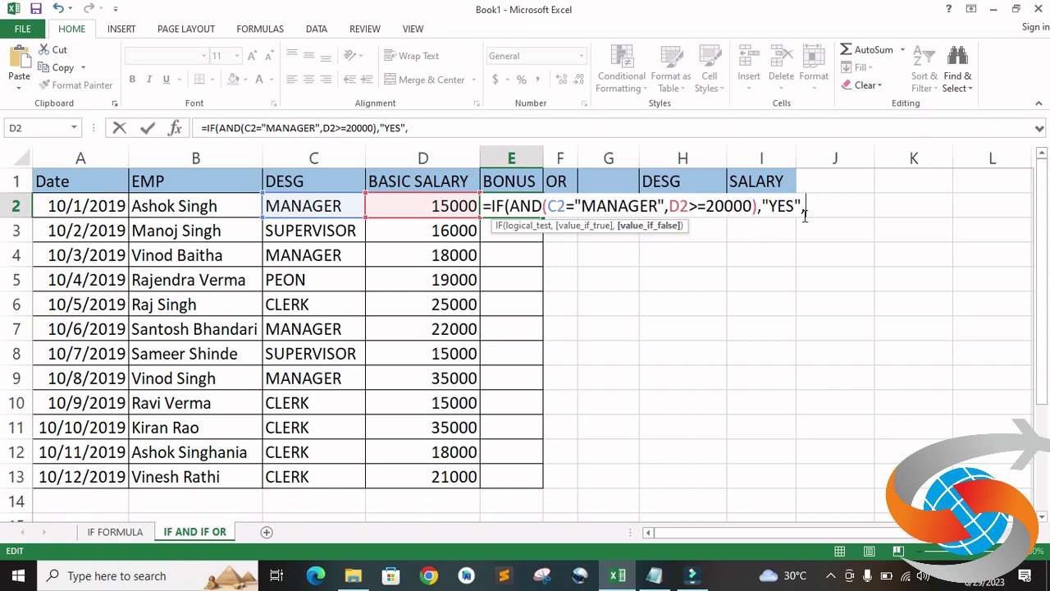
type("\"")
type("NO\"")
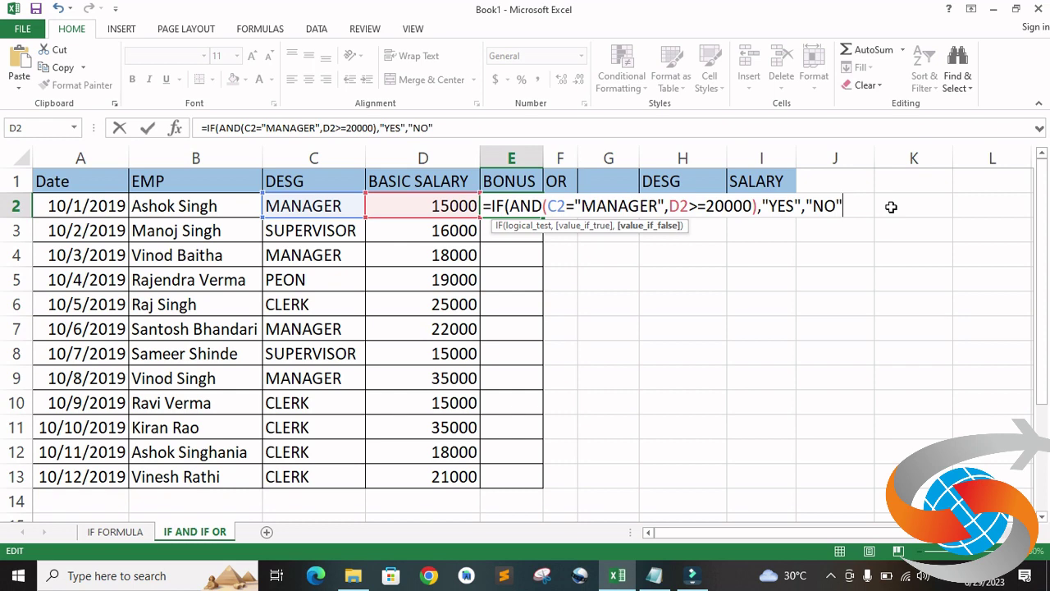
key("Return")
key("Return")
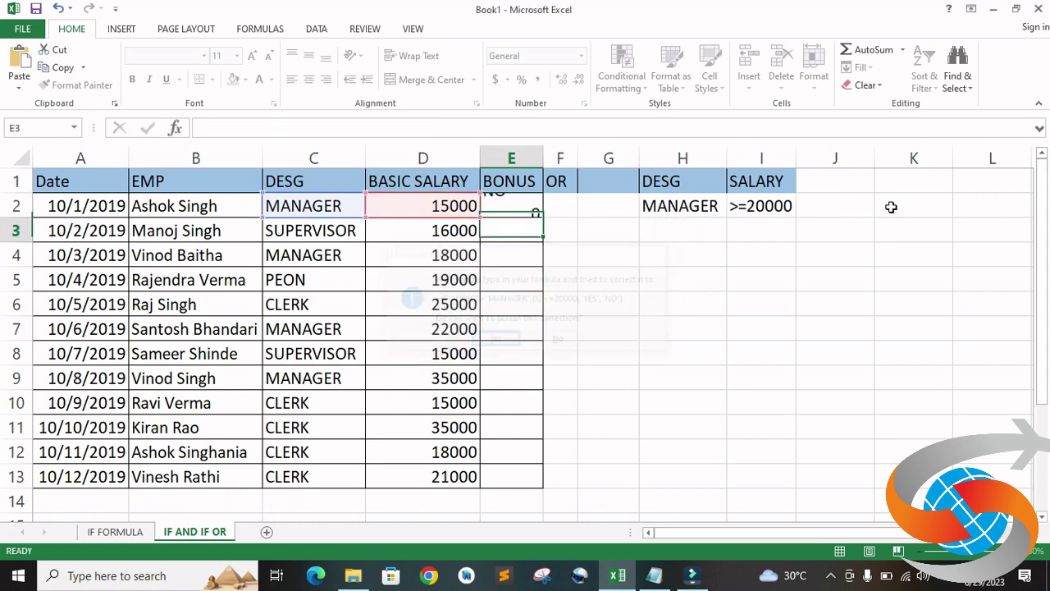
- Fill E2's formula down to E13 and check rows 6–7, where the 22000 manager gets YES
left_click(513, 208)
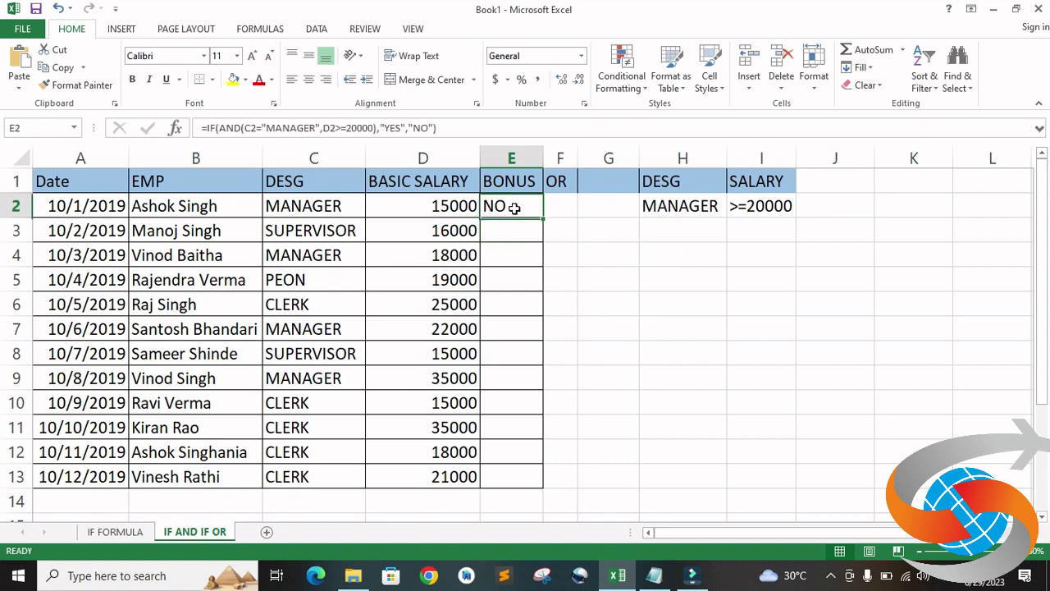
double_click(543, 217)
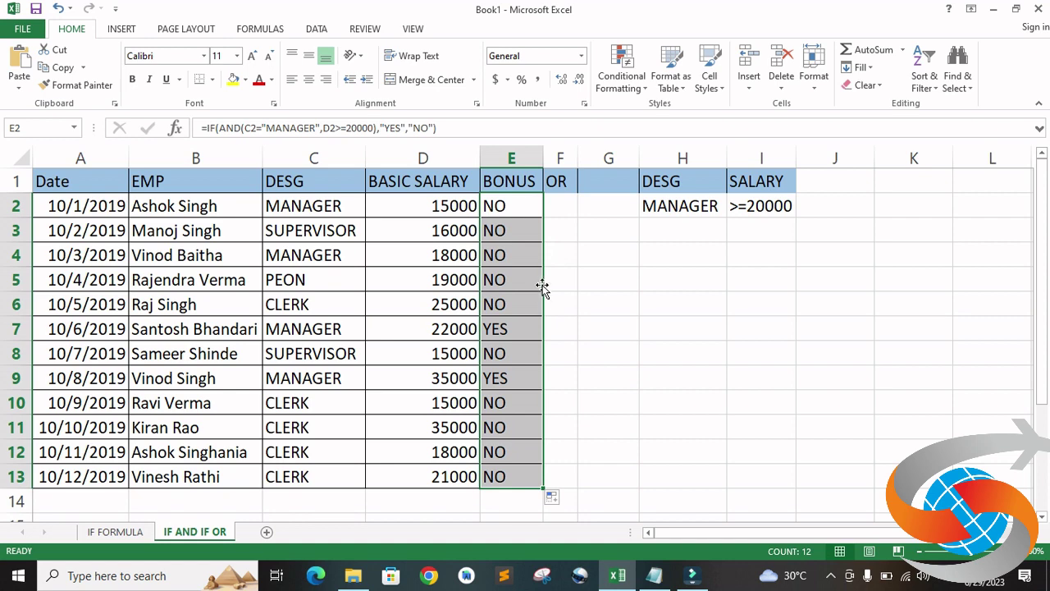
left_click(353, 331)
left_click(417, 329)
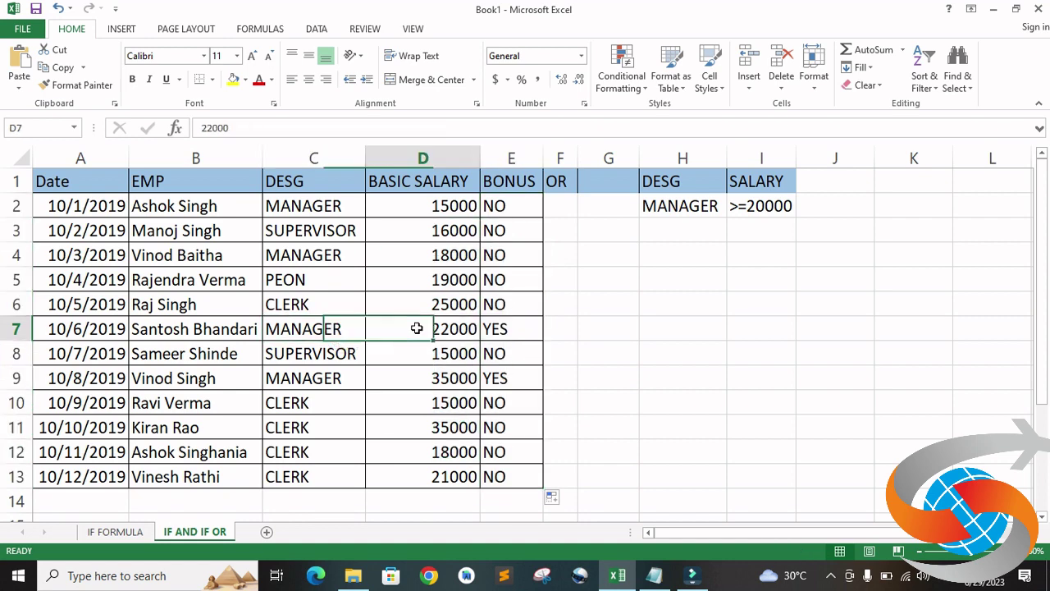
left_click(519, 330)
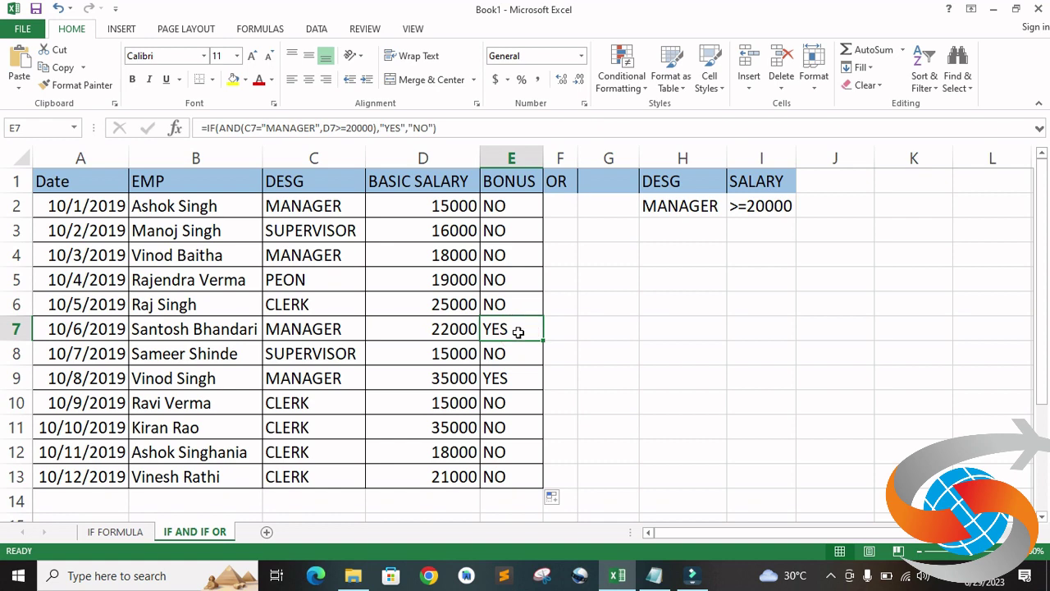
left_click(339, 308)
left_click(435, 305)
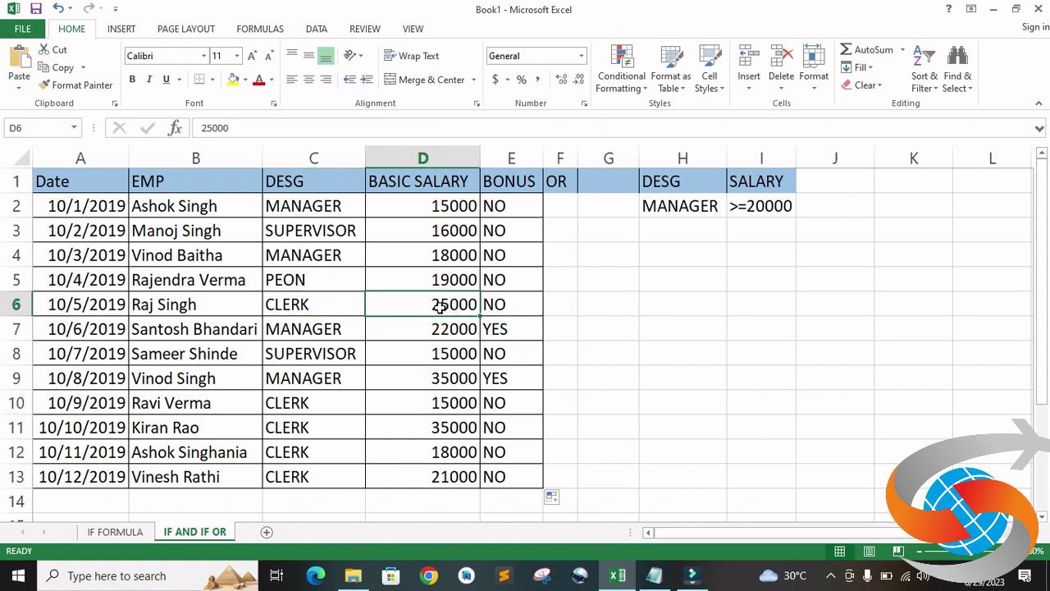
left_click(499, 305)
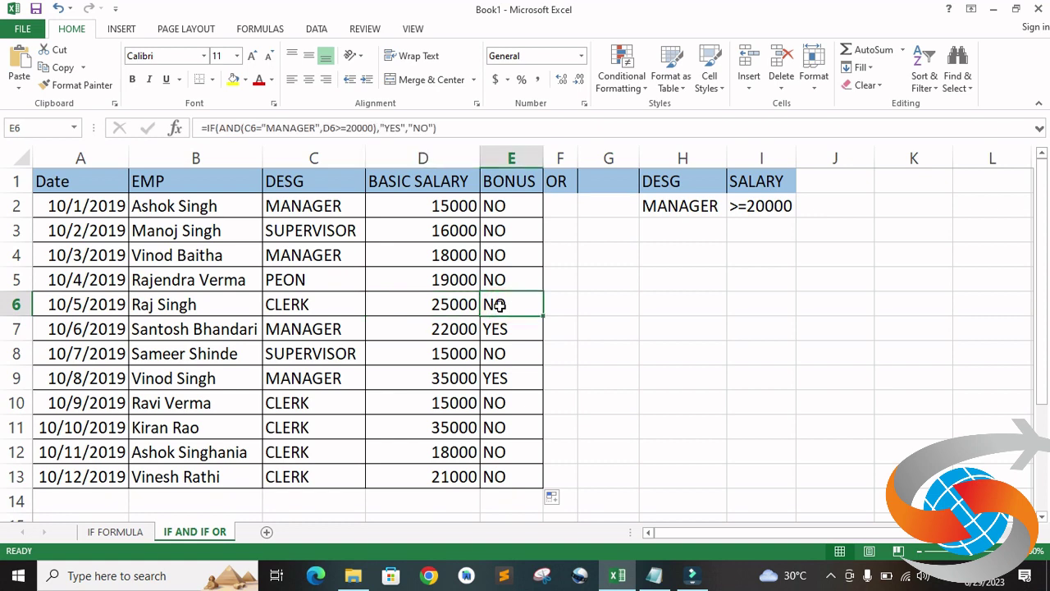
- Check rows 4–5 (18000, 19000), then open E2's formula and select its AND part
left_click(341, 259)
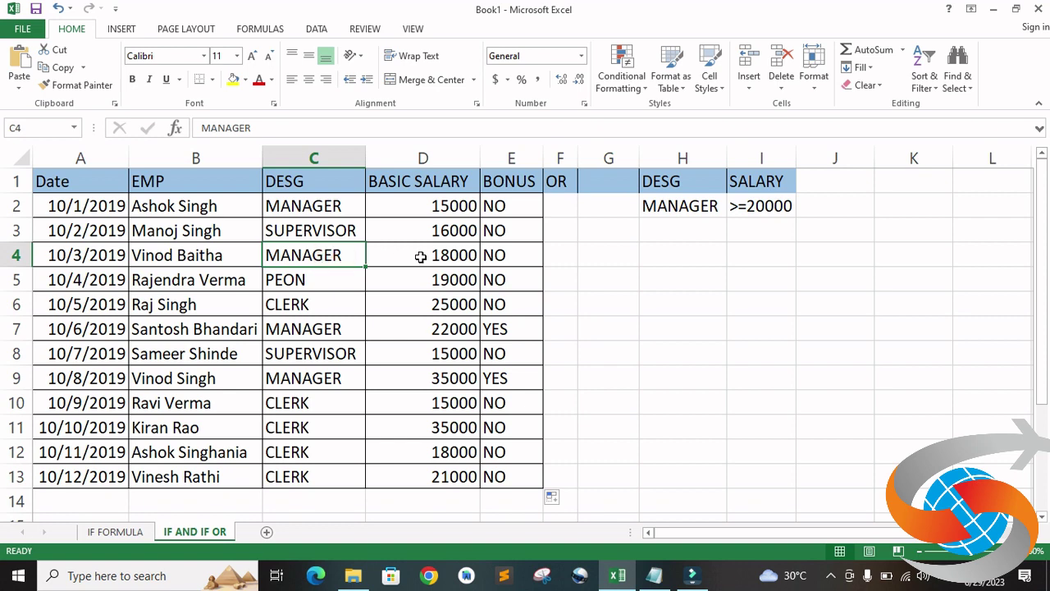
left_click(420, 257)
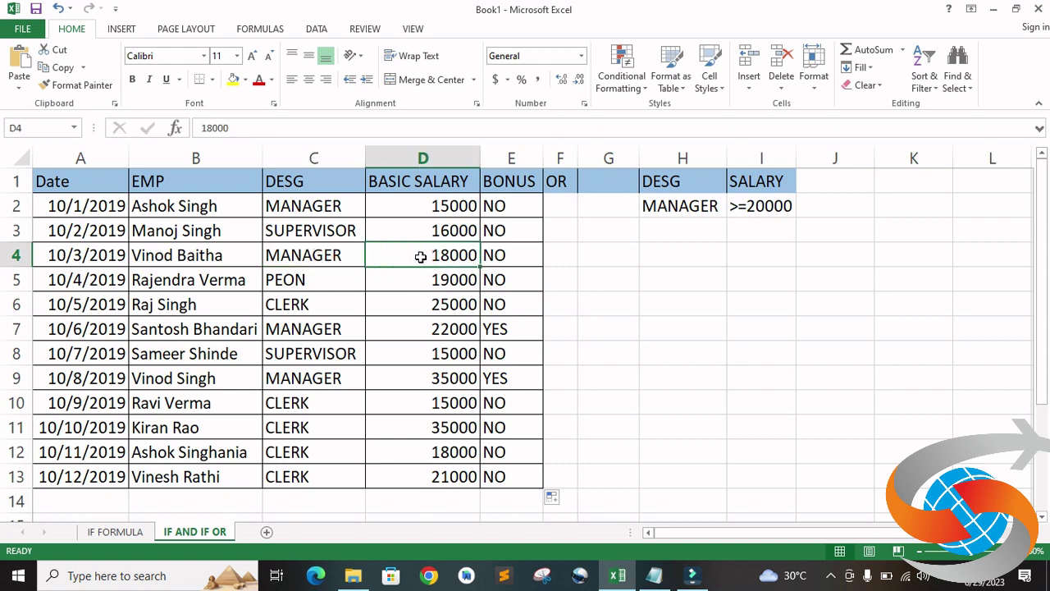
left_click(519, 257)
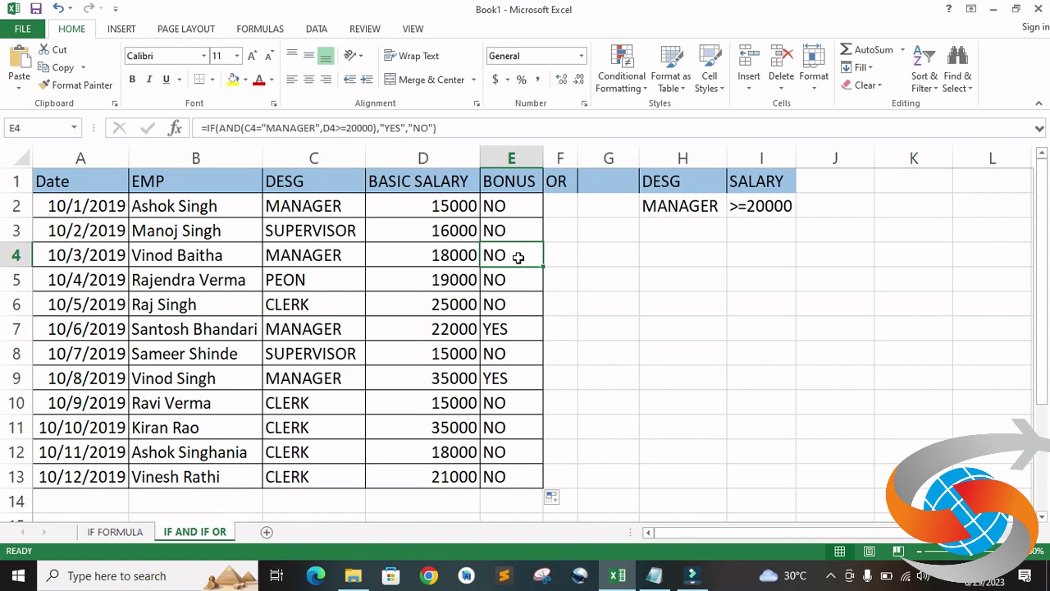
left_click(462, 280)
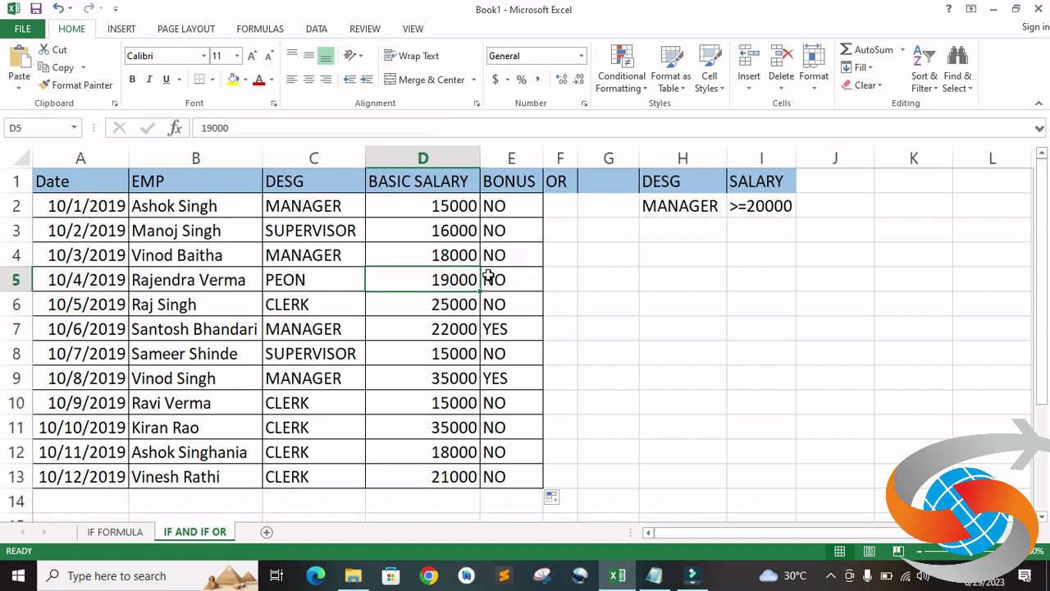
left_click(510, 206)
double_click(511, 206)
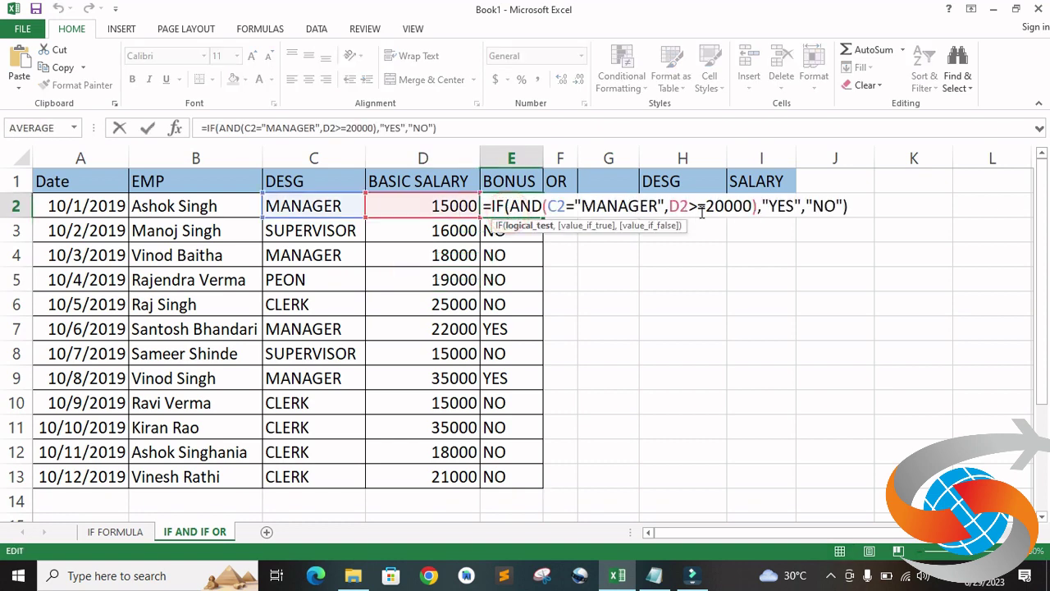
mouse_move(850, 206)
left_mouse_down()
mouse_move(502, 205)
mouse_move(484, 220)
left_mouse_up()
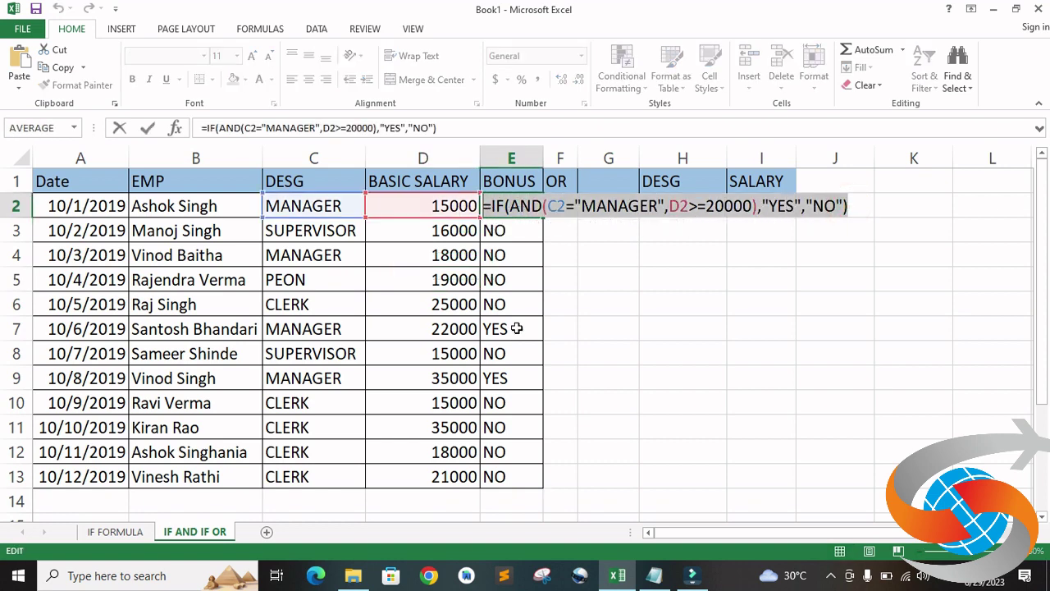
- Paste the IF(AND) bonus formula into a new Notepad note, then minimize Notepad back to Excel
key("super+r")
type("N")
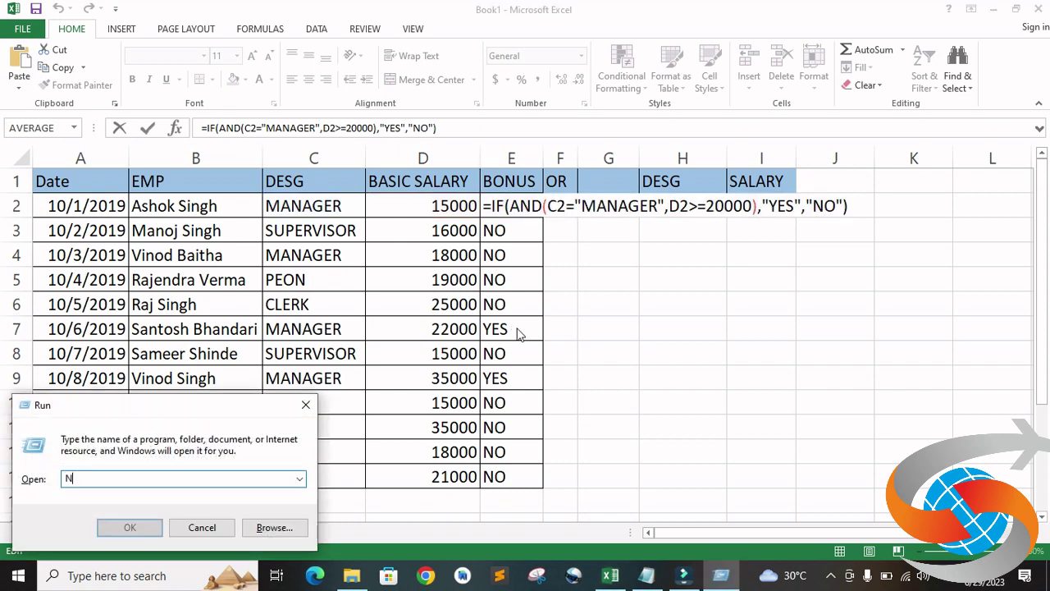
type("OT")
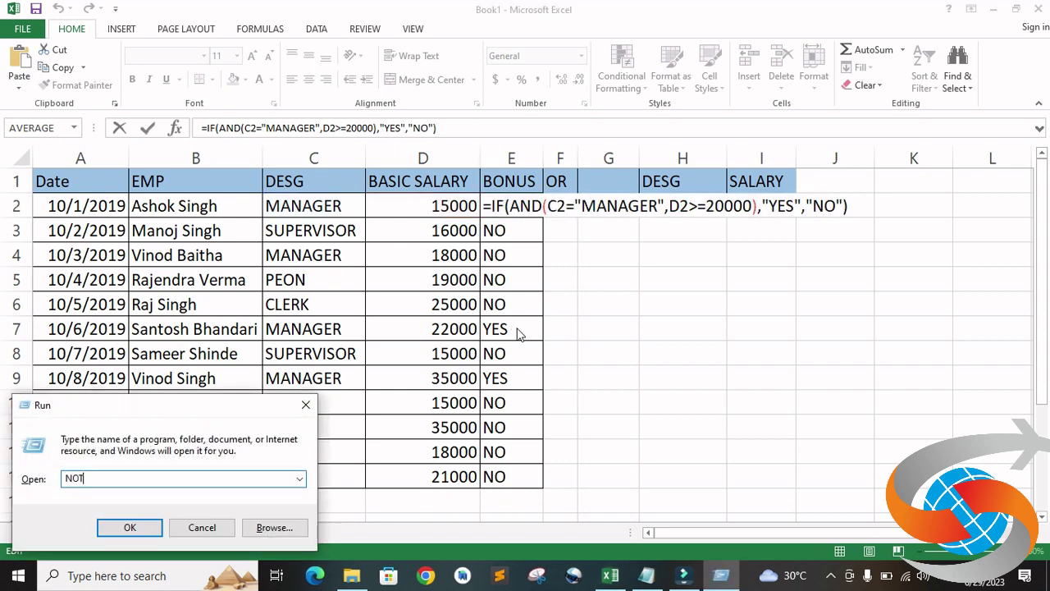
type("EPAD")
key("Return")
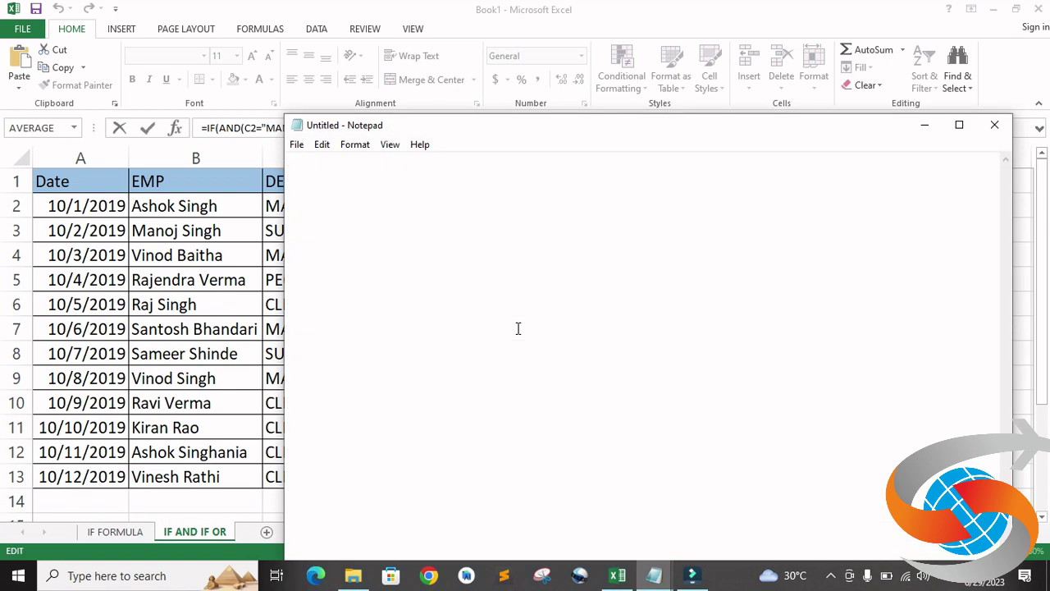
type("=IF(AND(C2=\"MANAGER\",D2>=20000),\"YES\",\"NO\")")
scroll(518, 329, "up", 6)
scroll(553, 321, "up", 4)
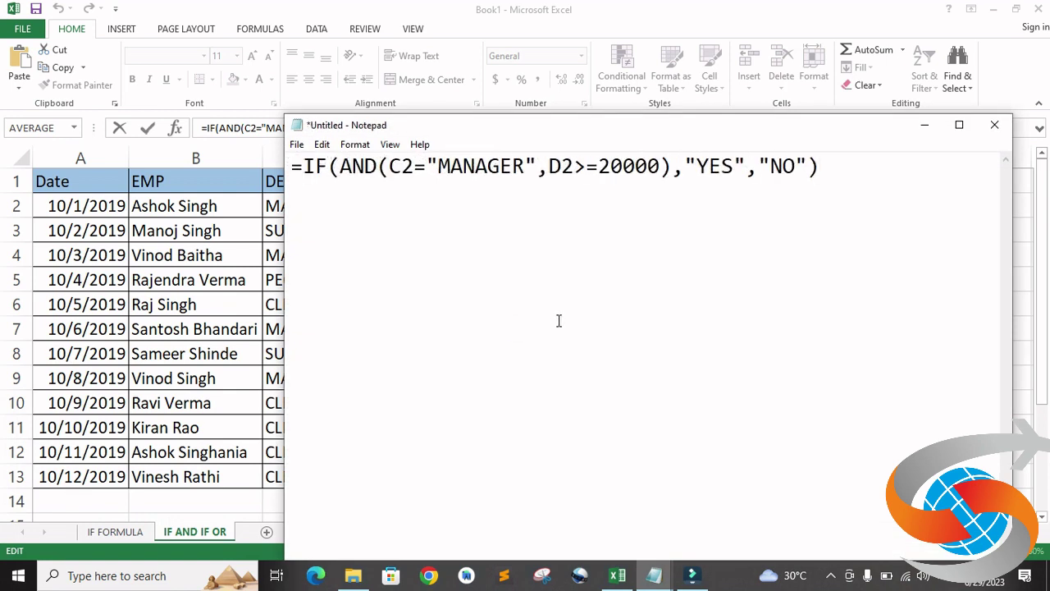
scroll(559, 320, "up", 1)
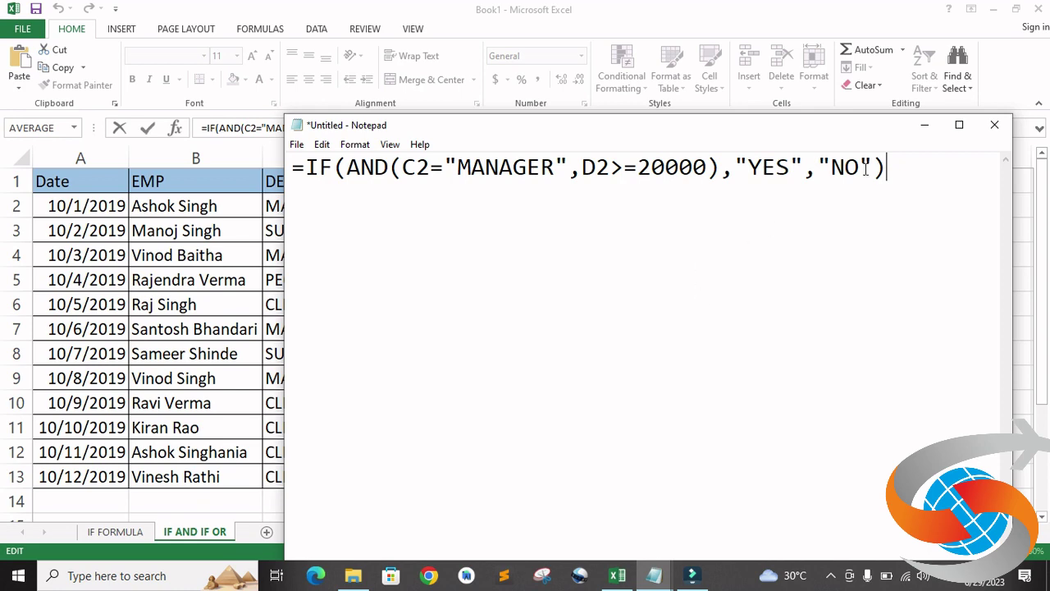
left_click(924, 125)
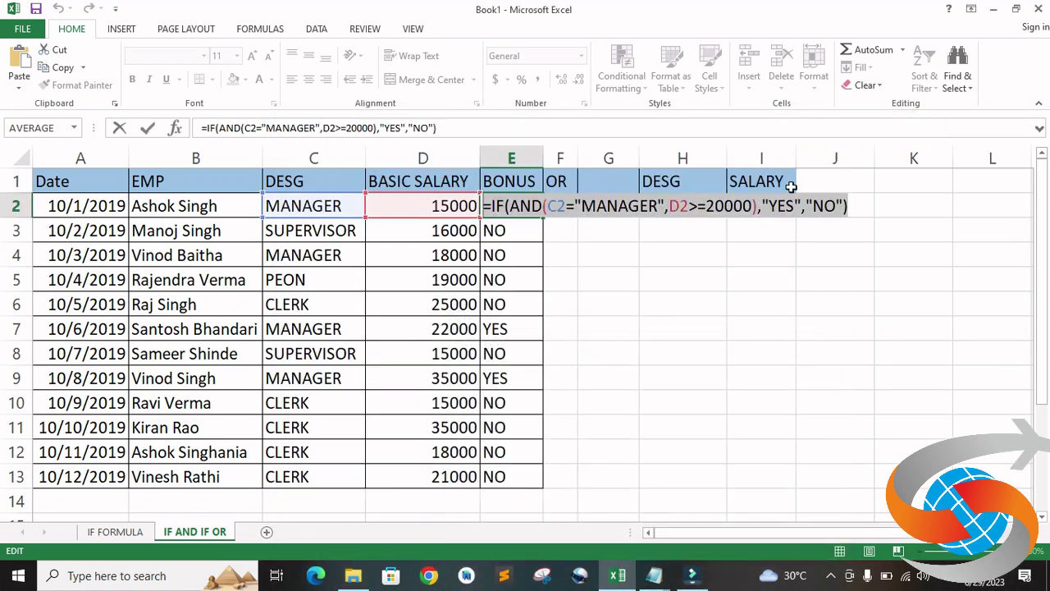
- Leave the E2 formula and widen the OR column F
key("ctrl+Return")
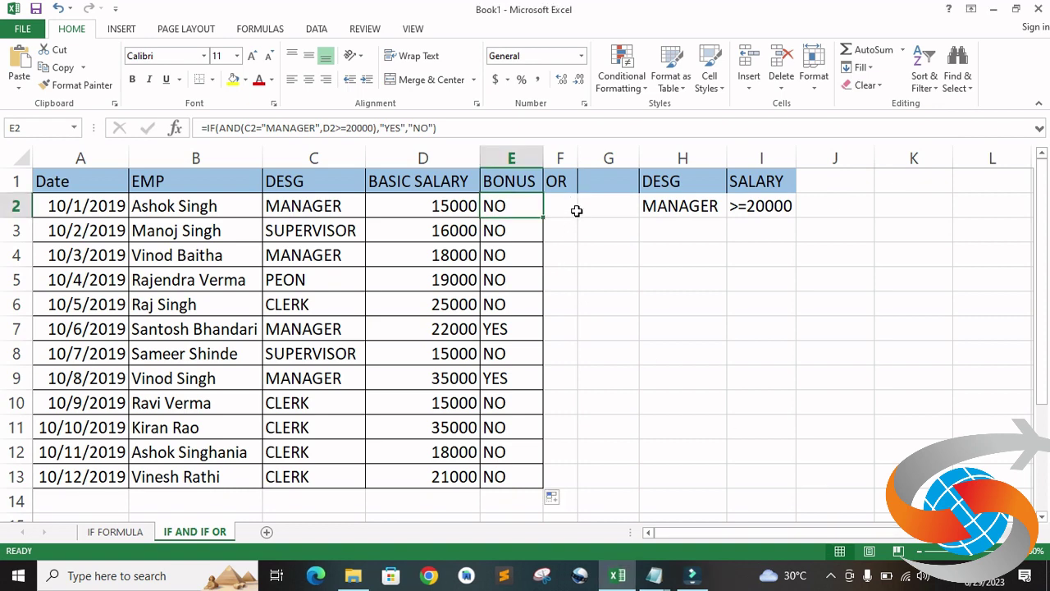
left_click(567, 205)
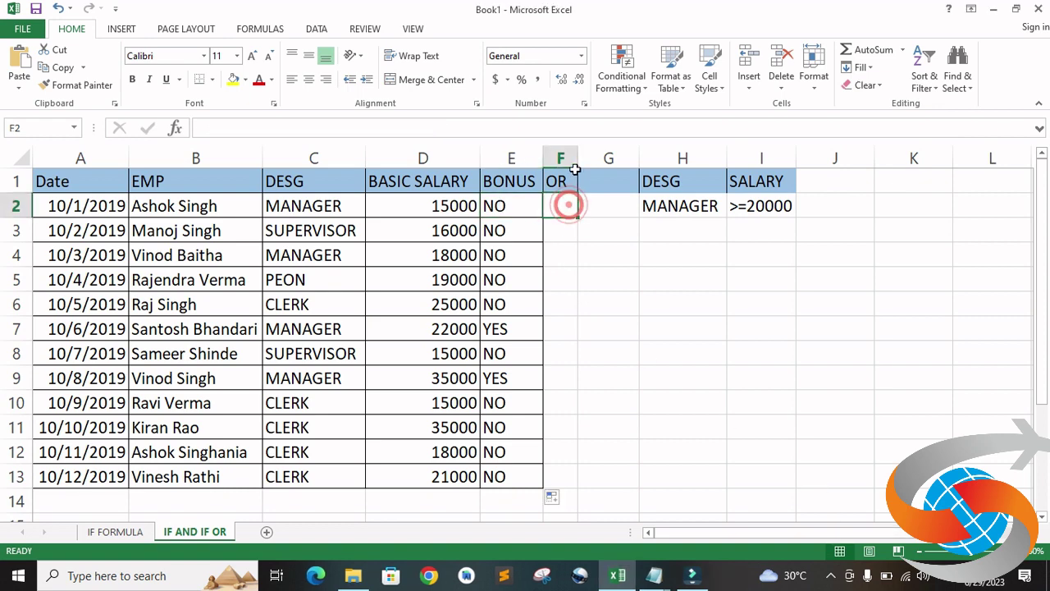
left_click_drag(577, 157, 597, 157)
- Review the designation and salary conditions in E2's bonus formula, then select F2
double_click(512, 208)
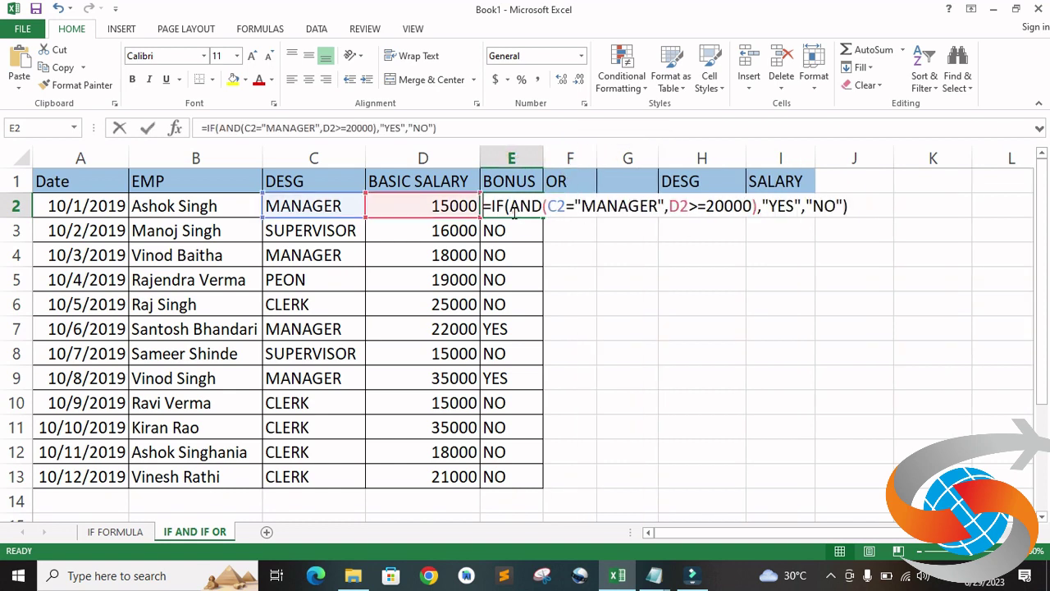
left_click_drag(547, 206, 581, 206)
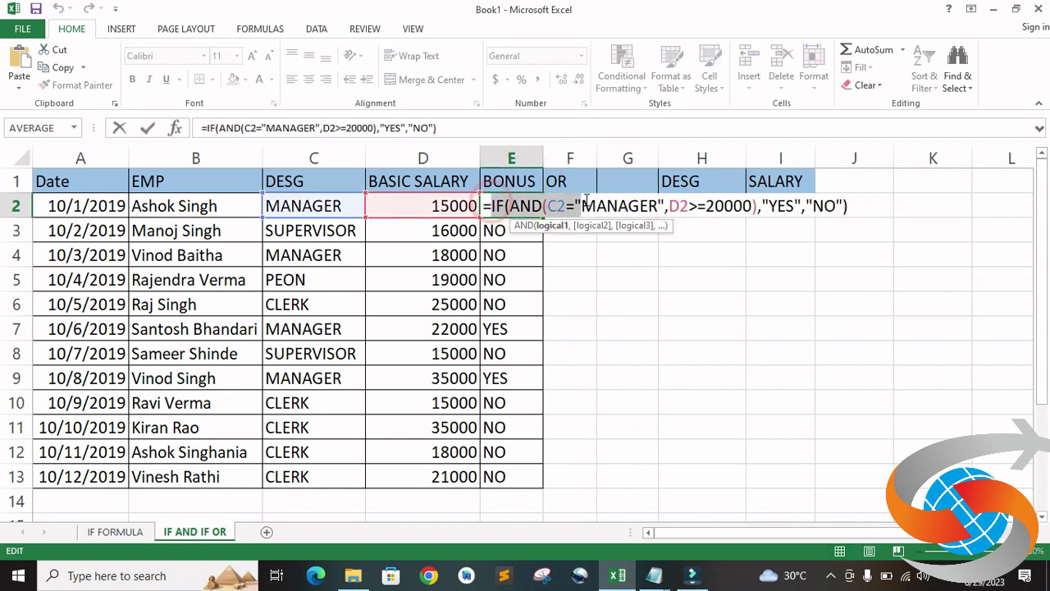
left_click(688, 207)
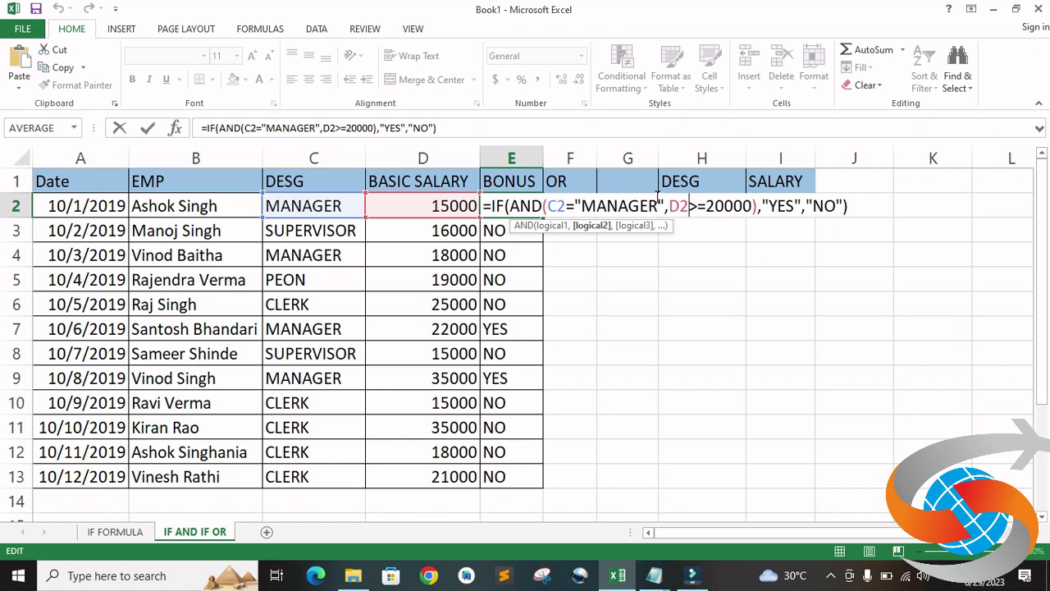
key("Escape")
left_click(589, 206)
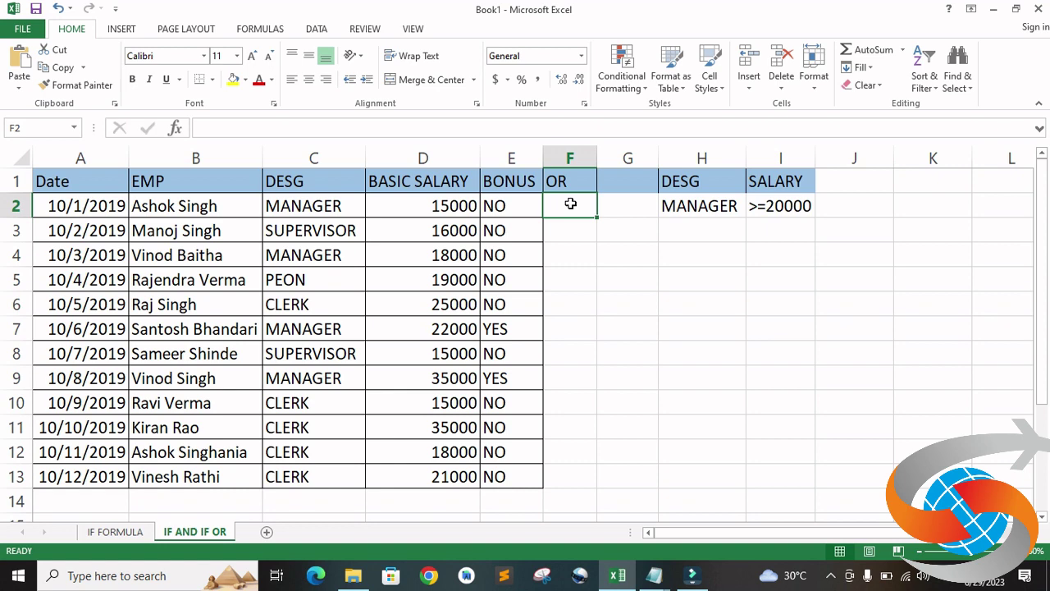
- Enter =IF(OR(C2="MANAGER",D2>=20000),"YES","NO") in F2 using clicked C2 and D2 references
type("=IF")
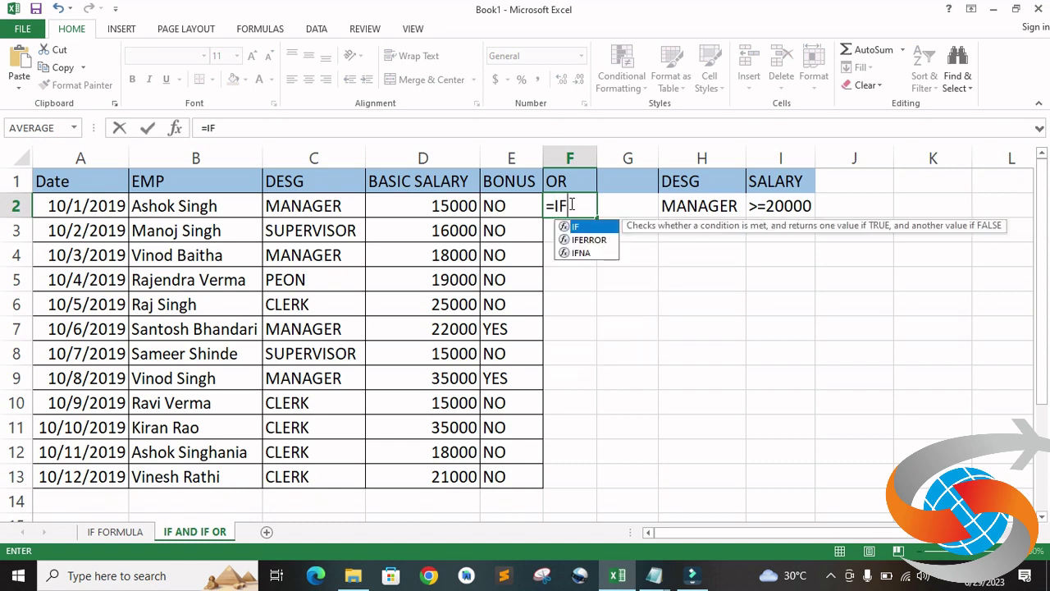
type("(")
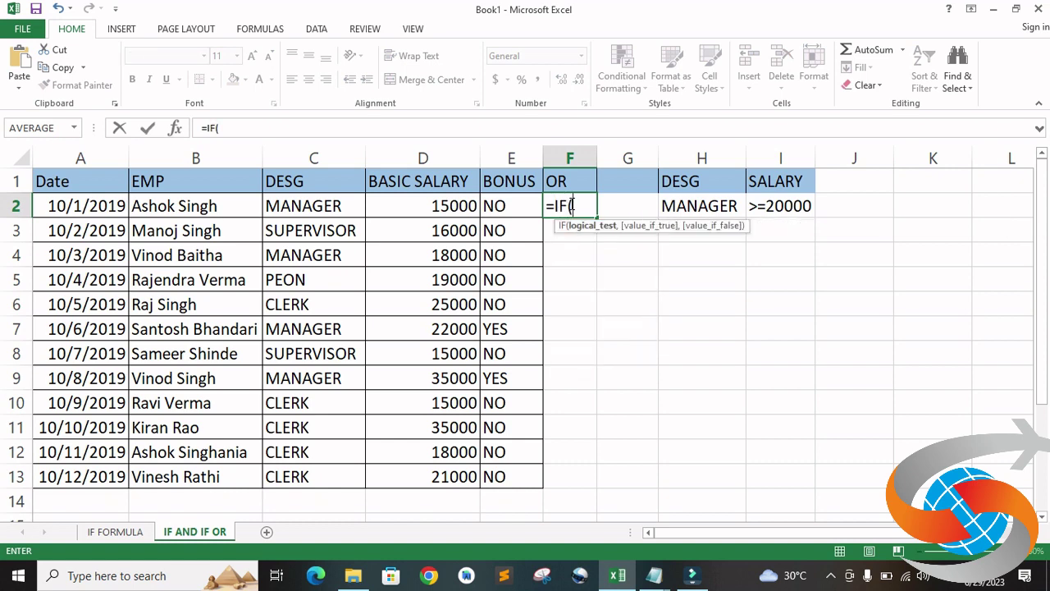
type("O")
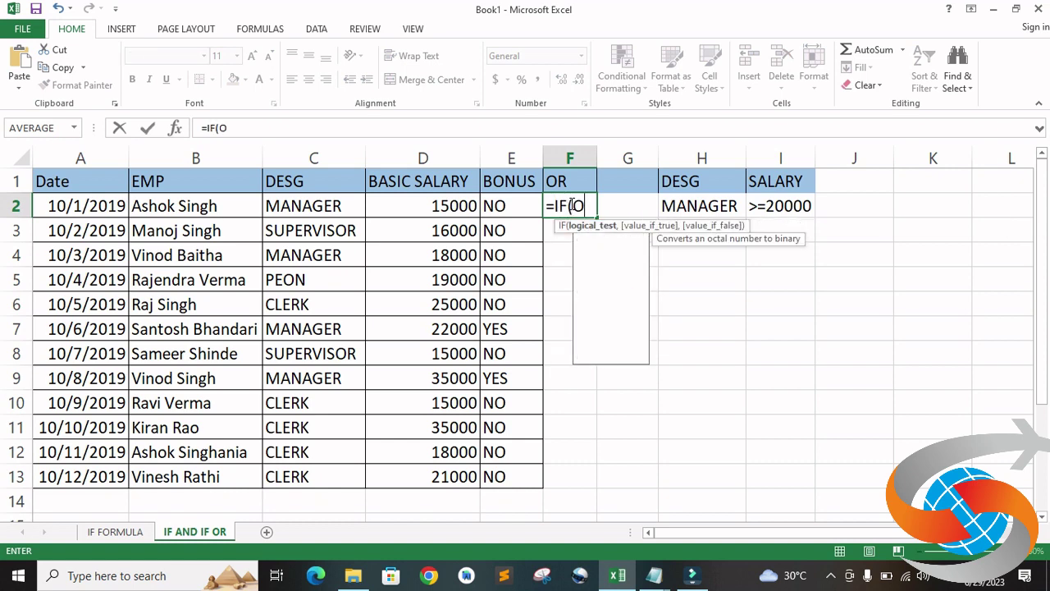
type("R(")
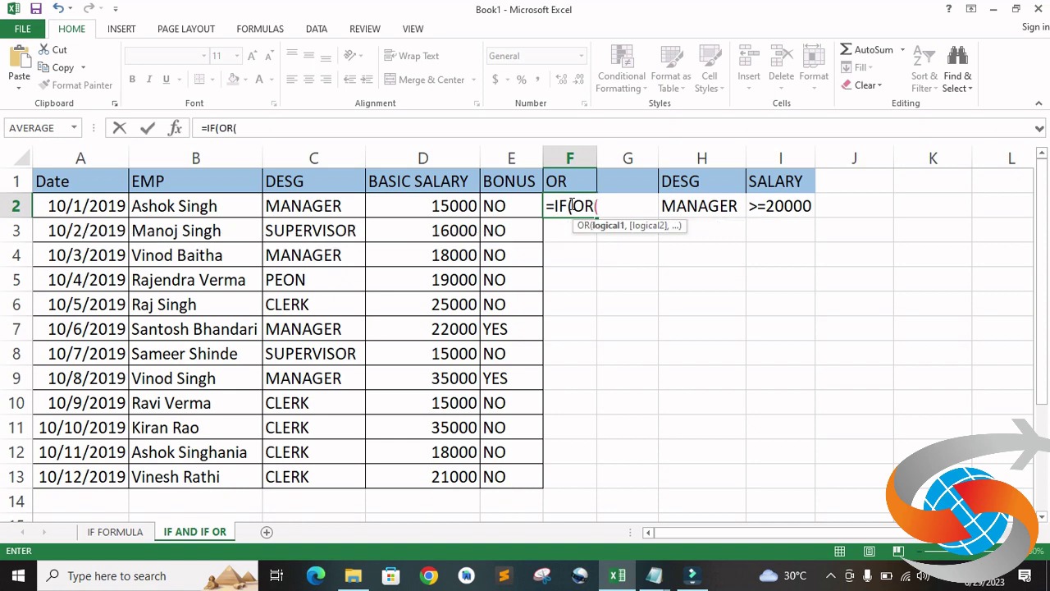
left_click(322, 206)
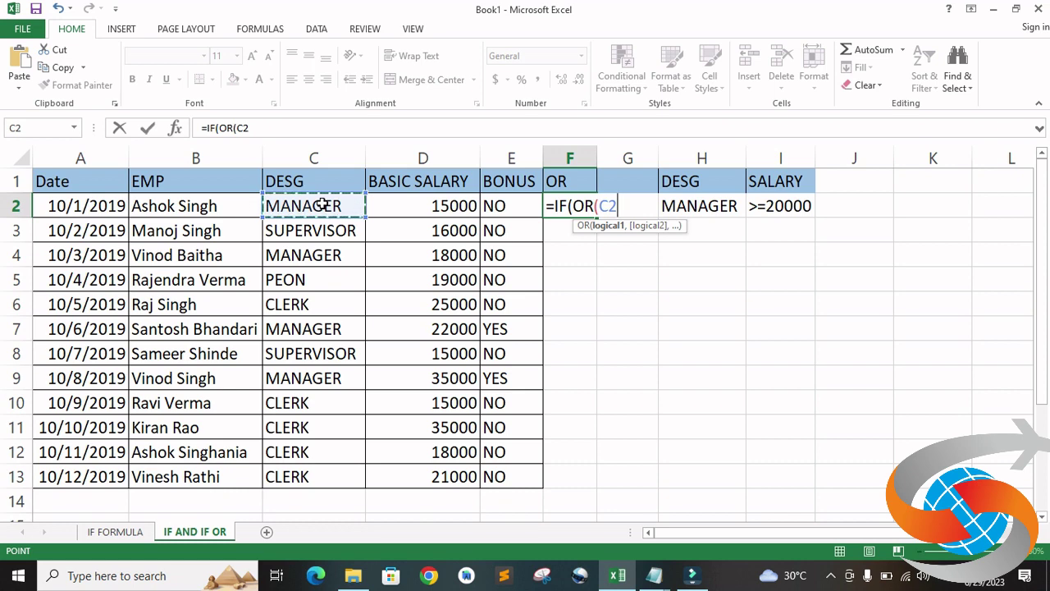
type("=")
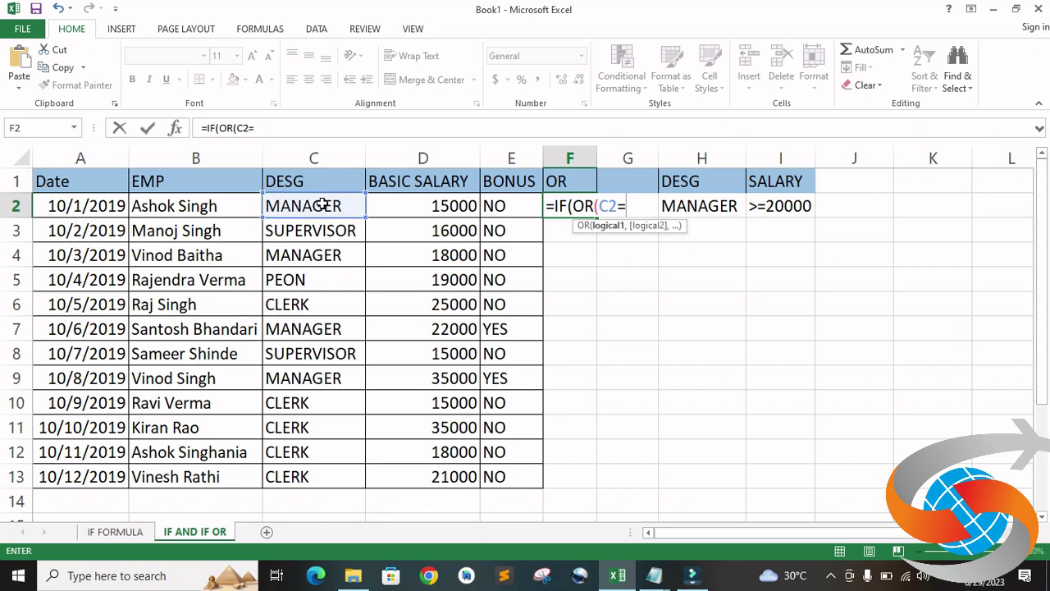
type("\"MANAG")
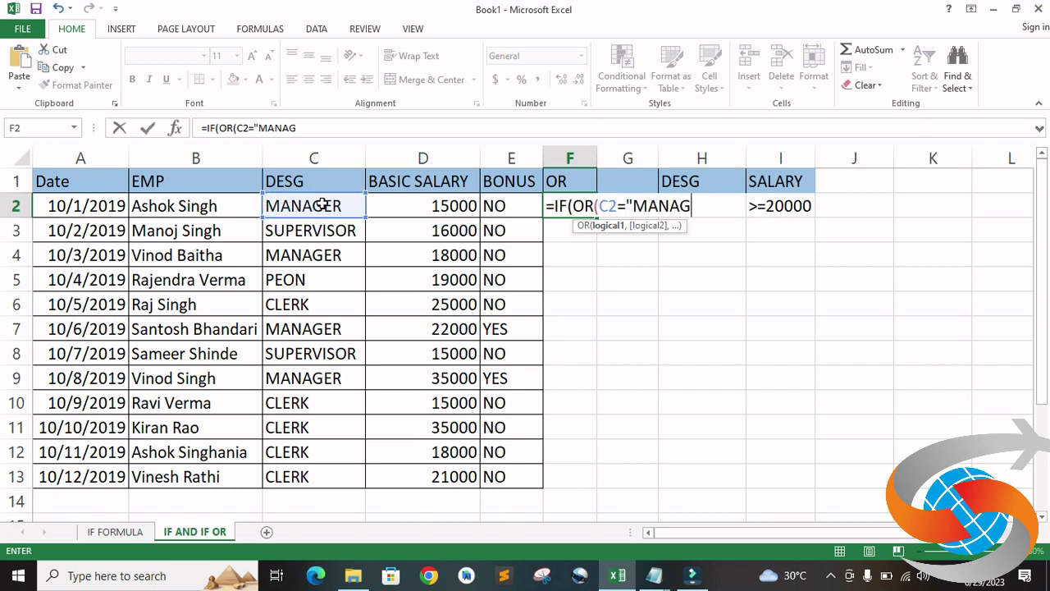
type("ER")
key("BackSpace")
type("R")
type("\"")
type(",")
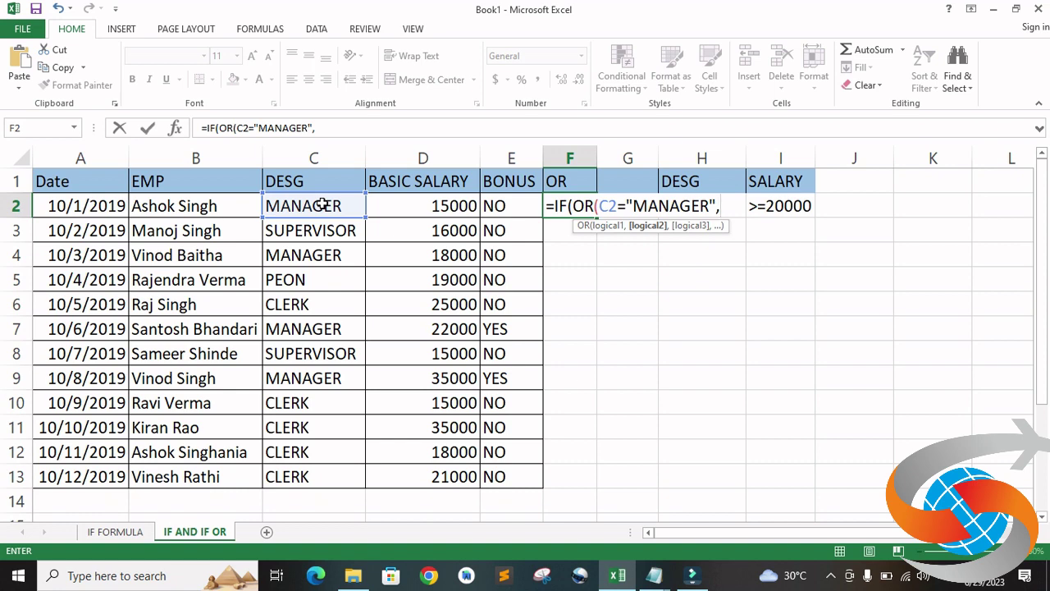
left_click(418, 205)
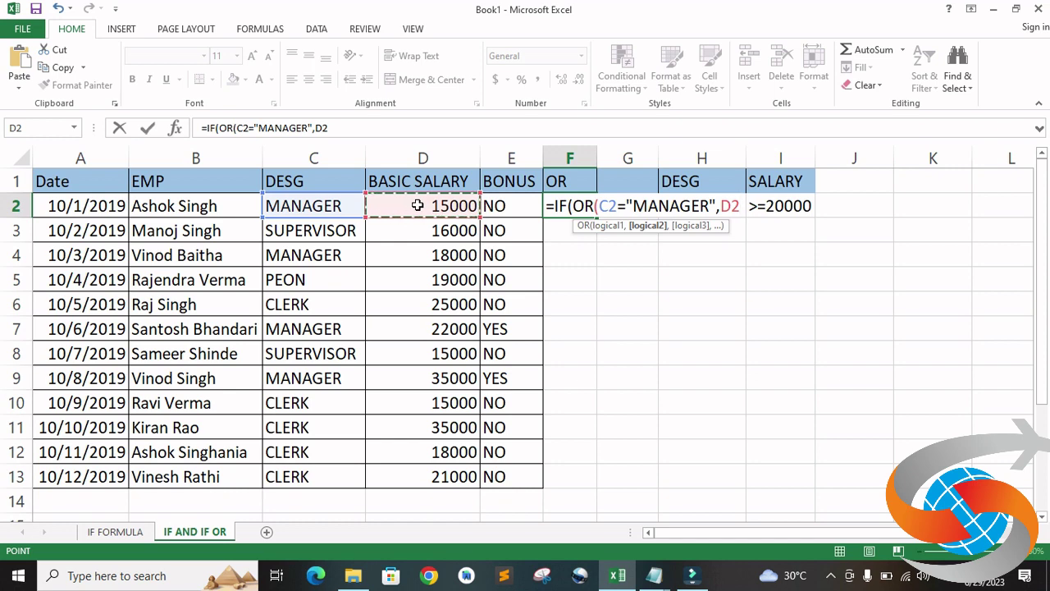
type(">")
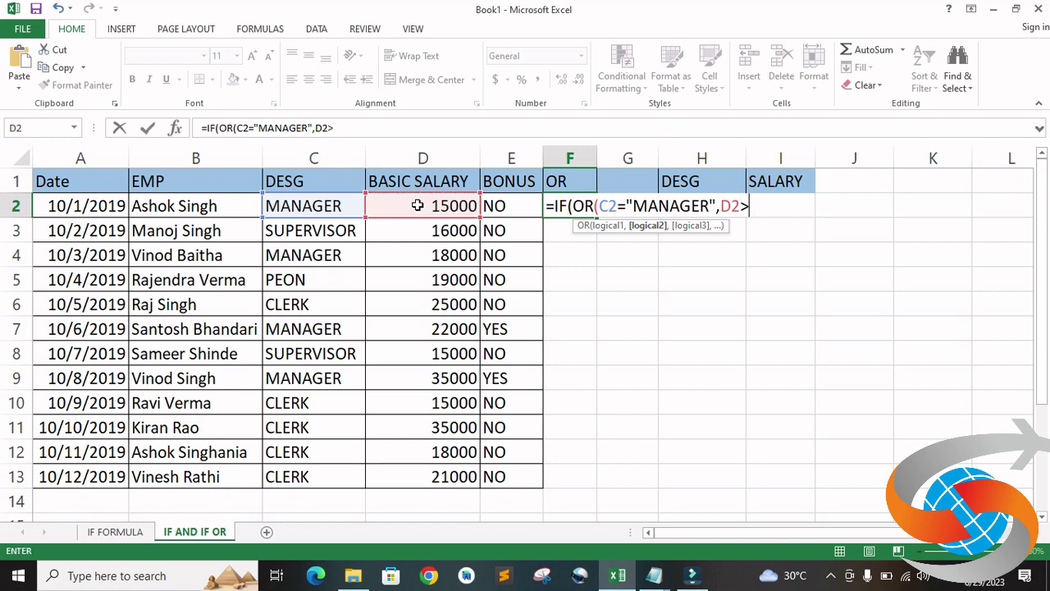
type("=")
type("20000")
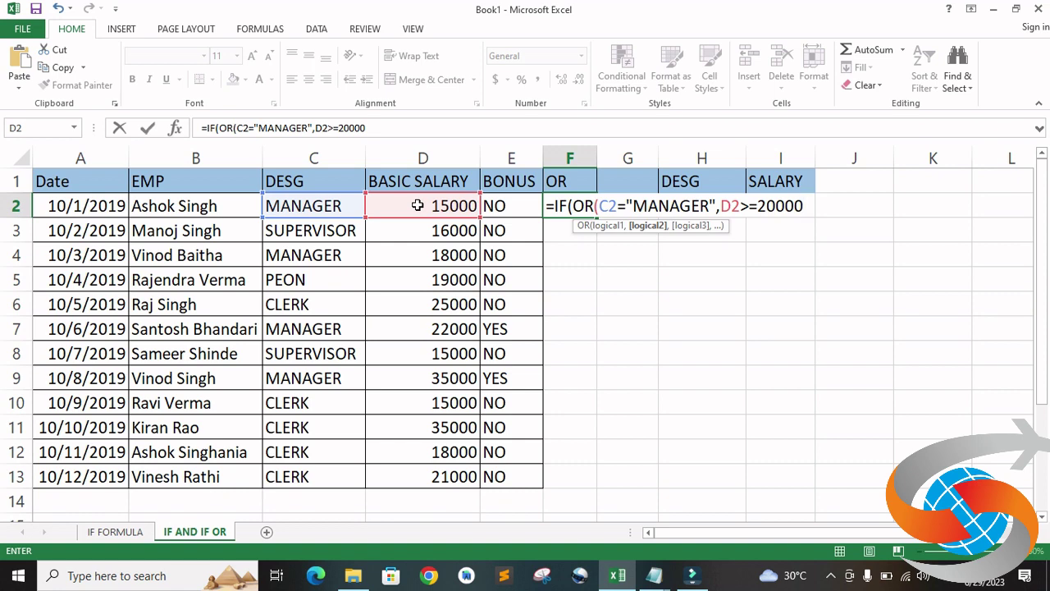
type(")")
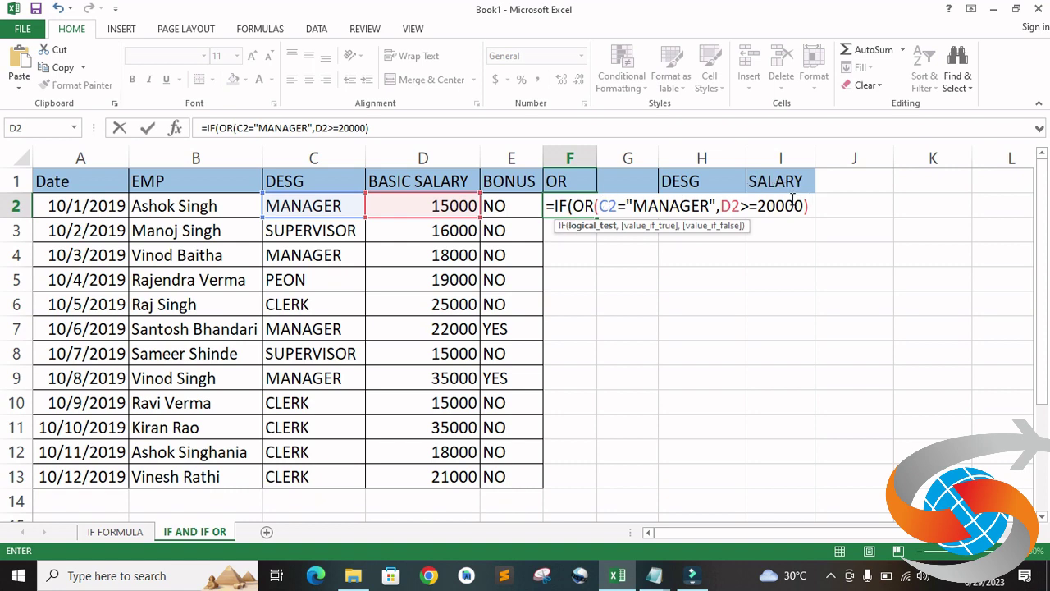
type(",")
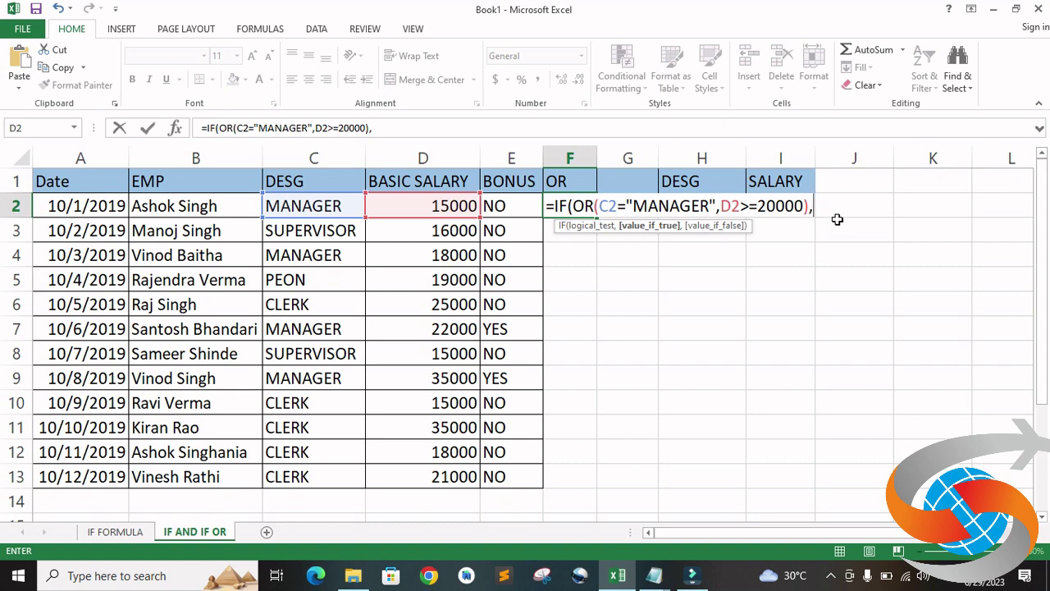
type("\"")
type("YES")
type("\"")
type(",,")
type("\"")
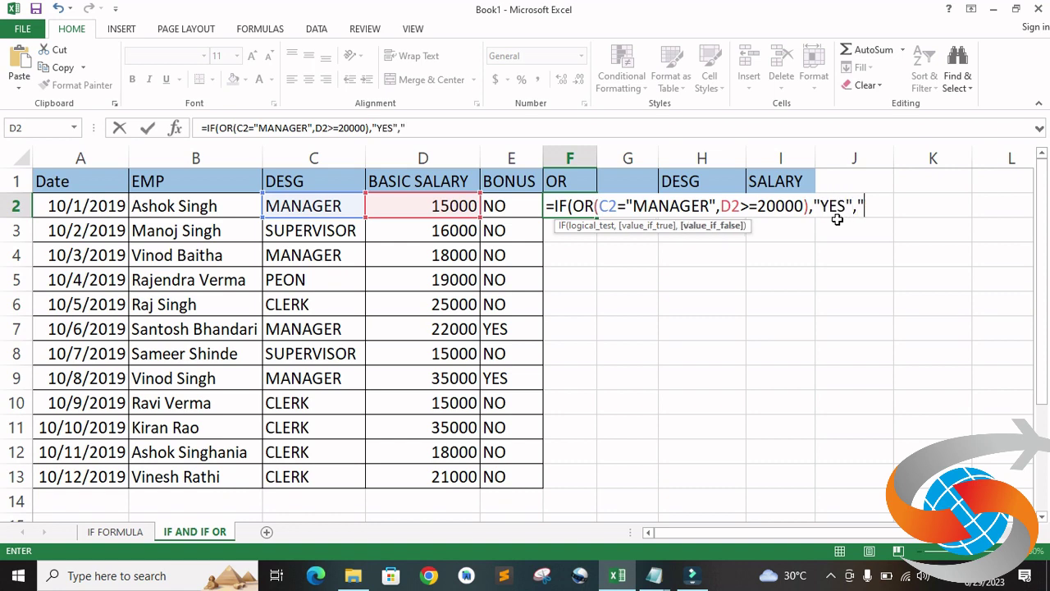
type("NO")
type("\"")
key("Return")
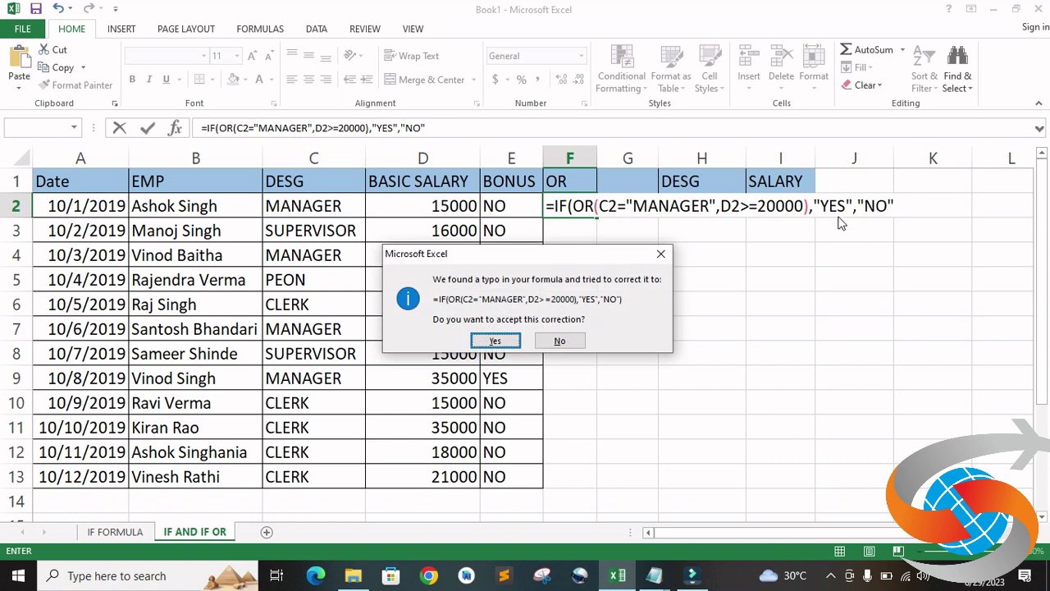
- Accept Excel's corrected IF(OR) formula and fill it from F2 down to F13
left_click(507, 338)
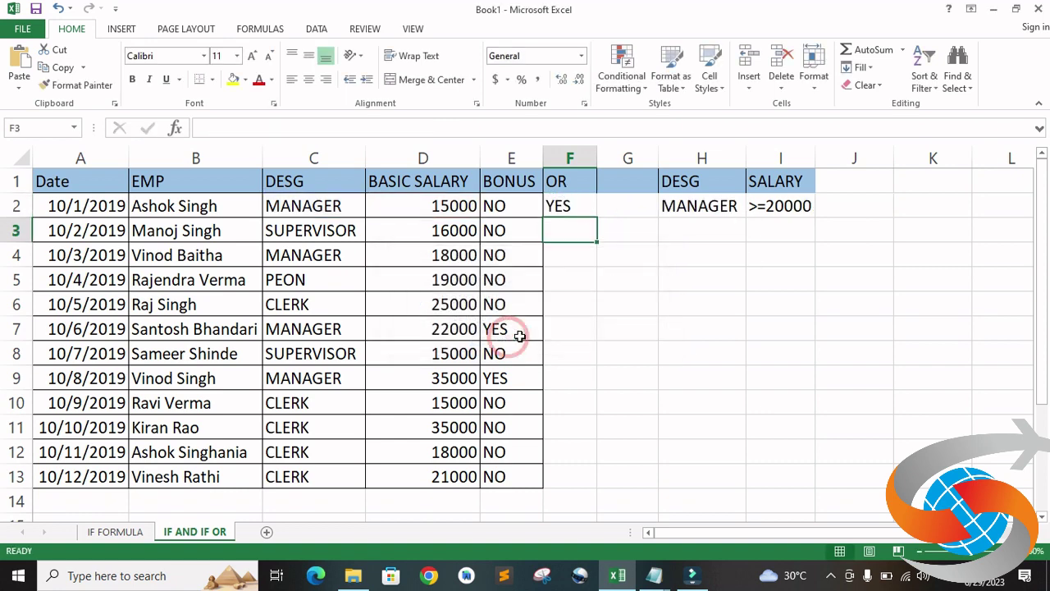
left_click(589, 206)
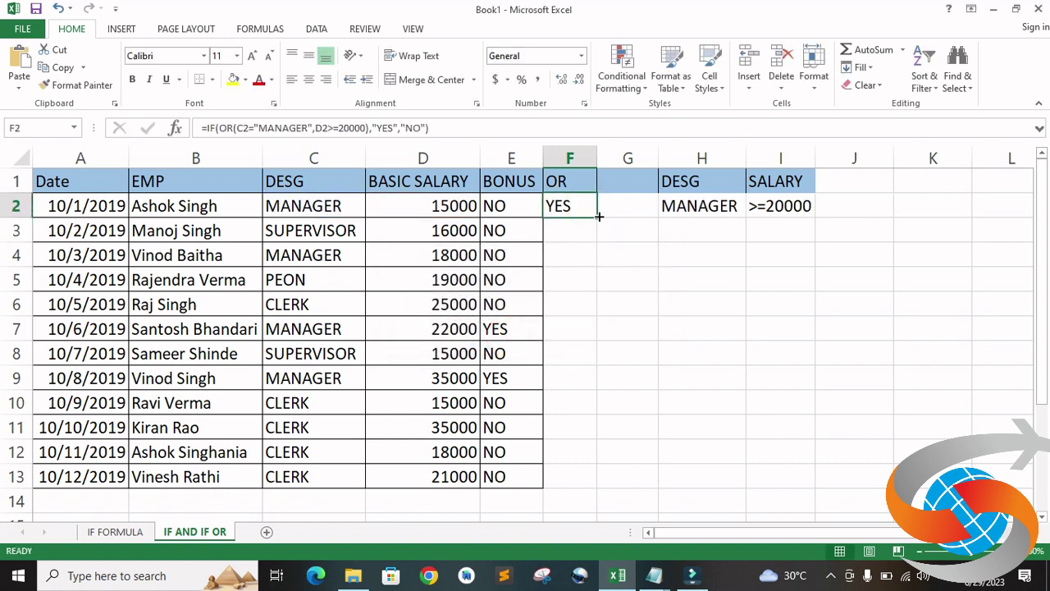
double_click(596, 216)
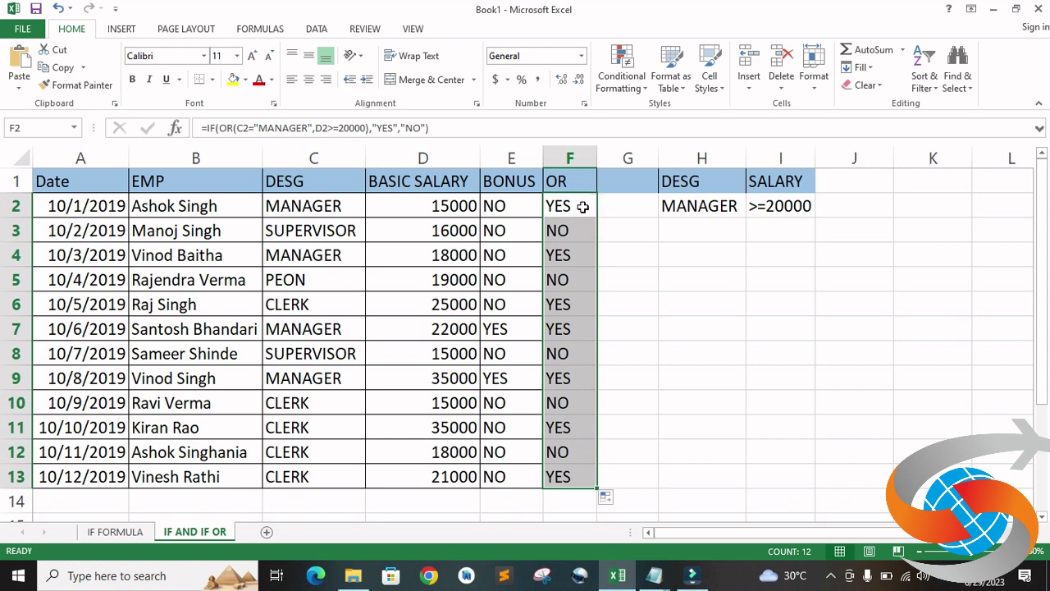
left_click(358, 207)
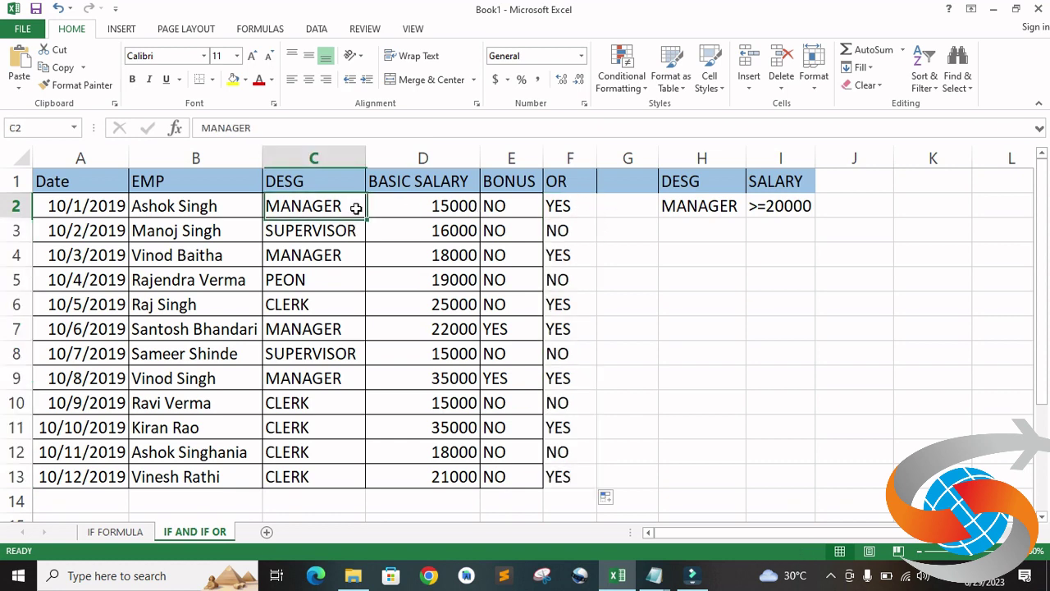
left_click(464, 207)
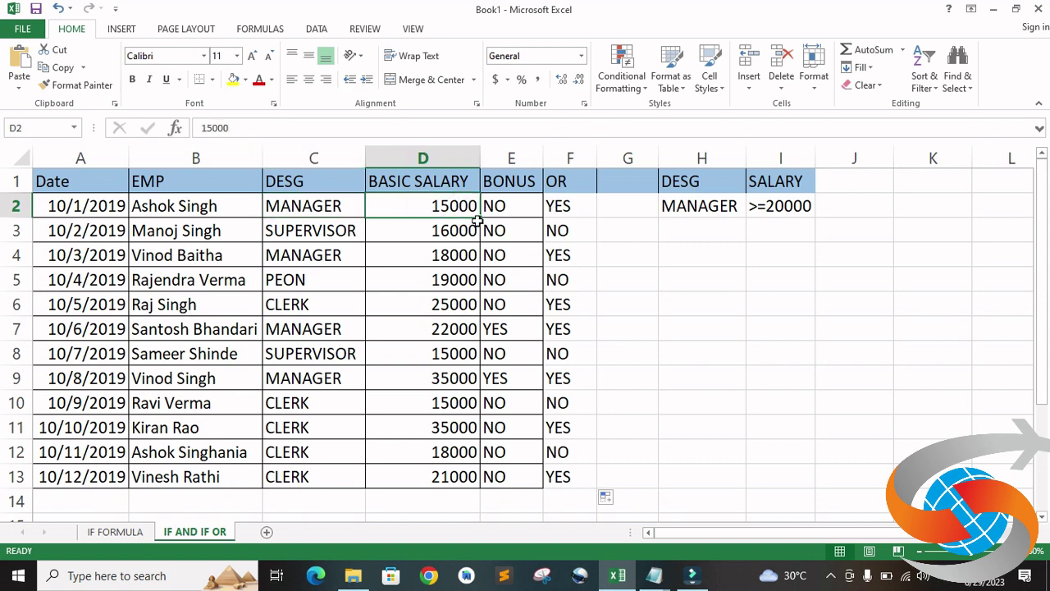
left_click(566, 205)
double_click(529, 206)
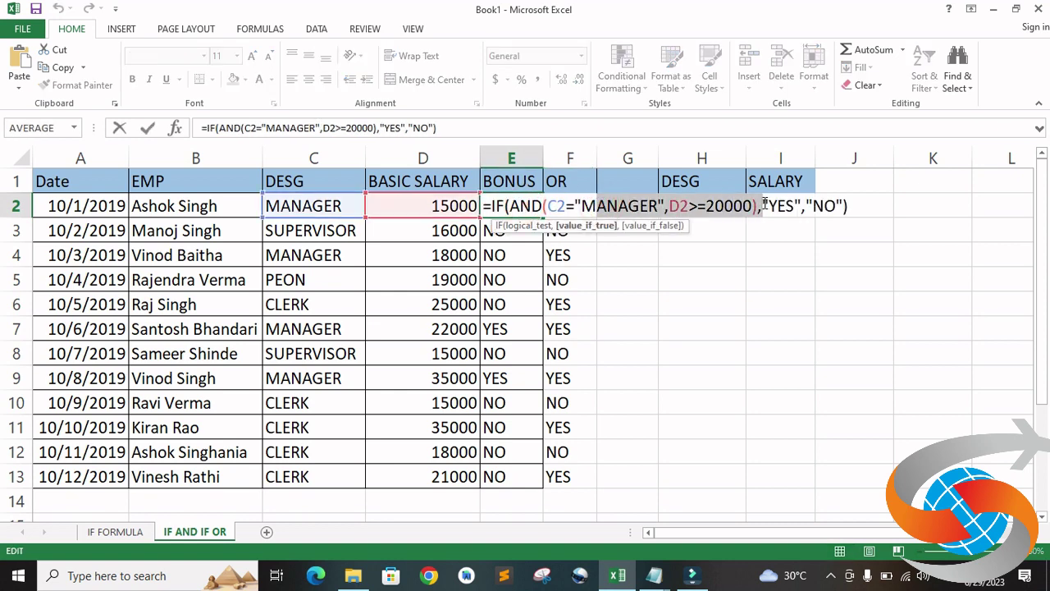
key("Escape")
left_click(566, 208)
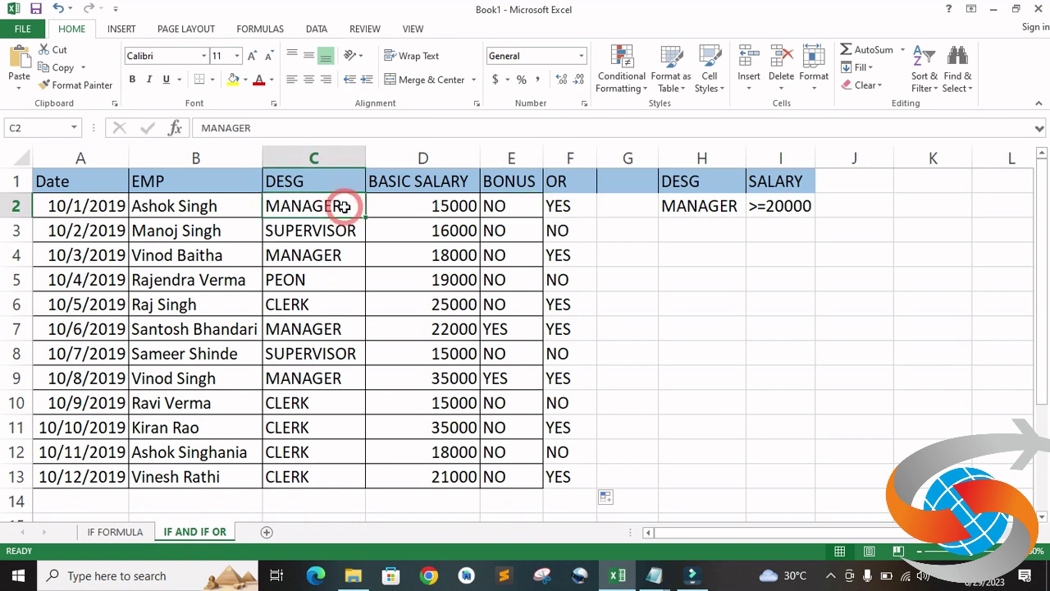
left_click(450, 232)
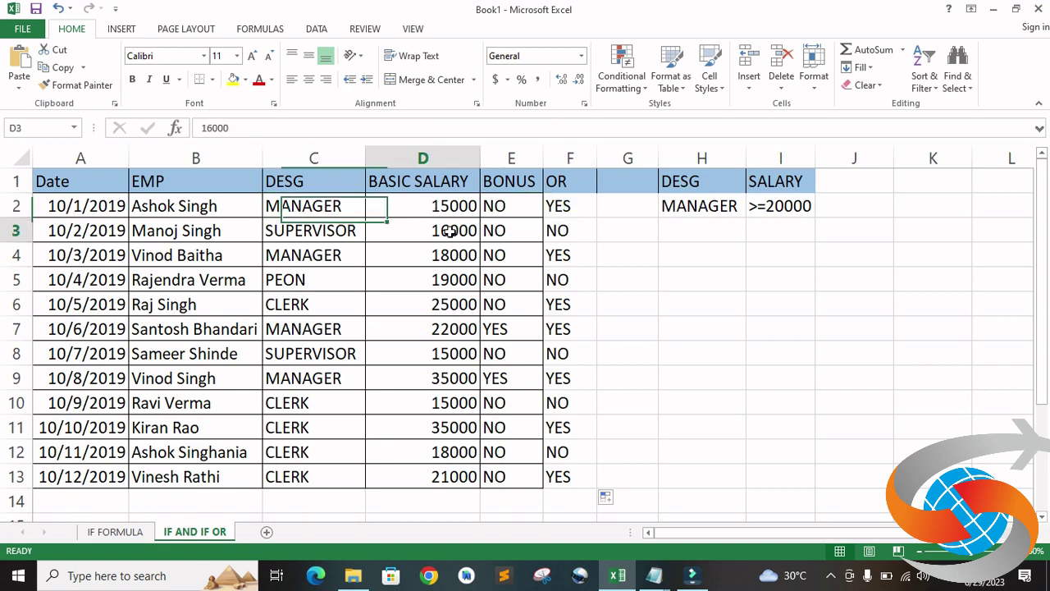
left_click(340, 230)
left_click(432, 232)
left_click(344, 231)
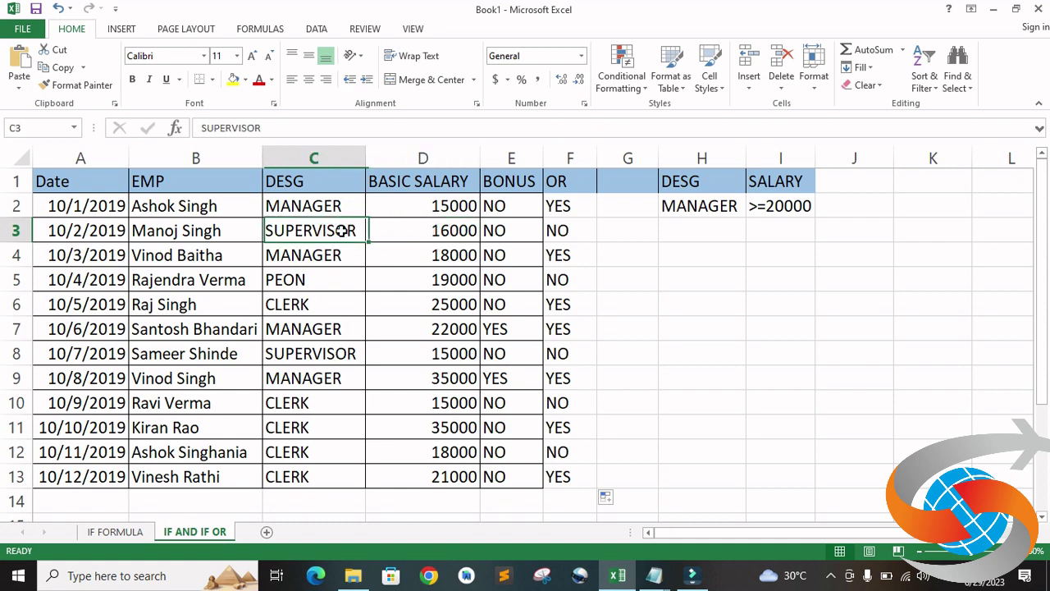
left_click(421, 231)
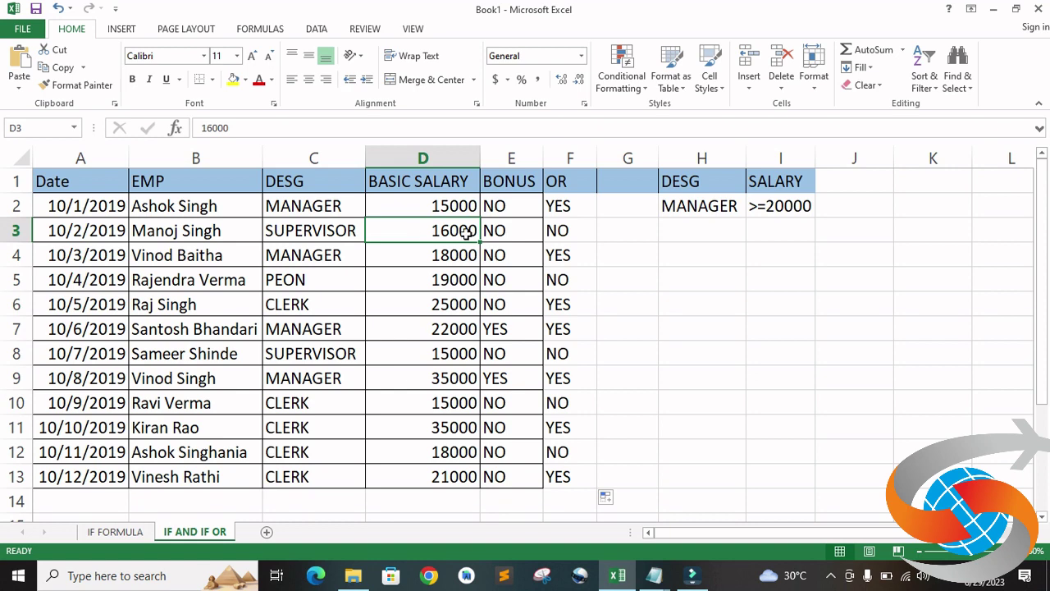
left_click(572, 231)
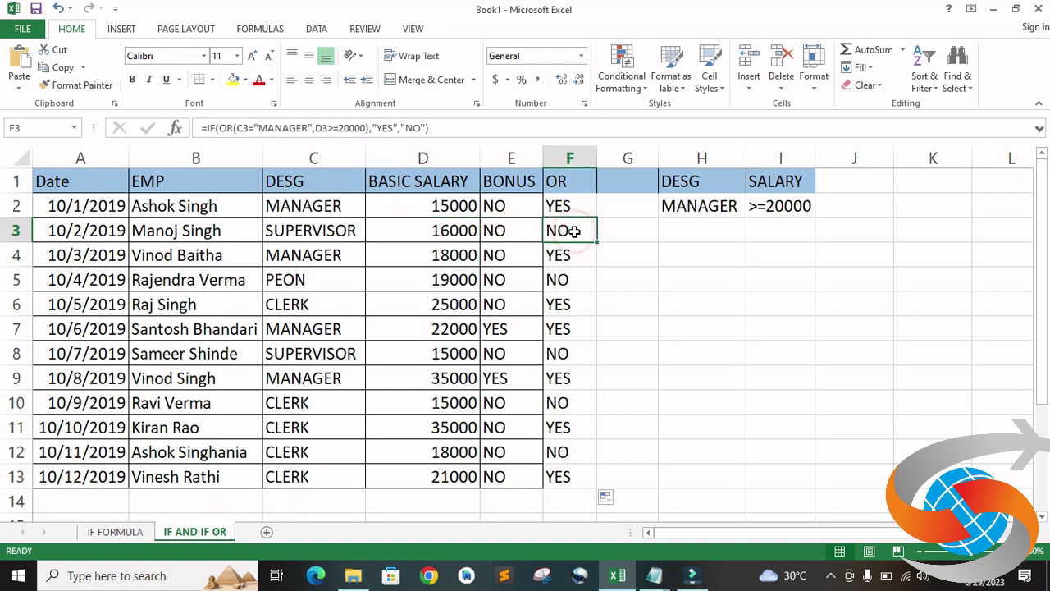
left_click(320, 251)
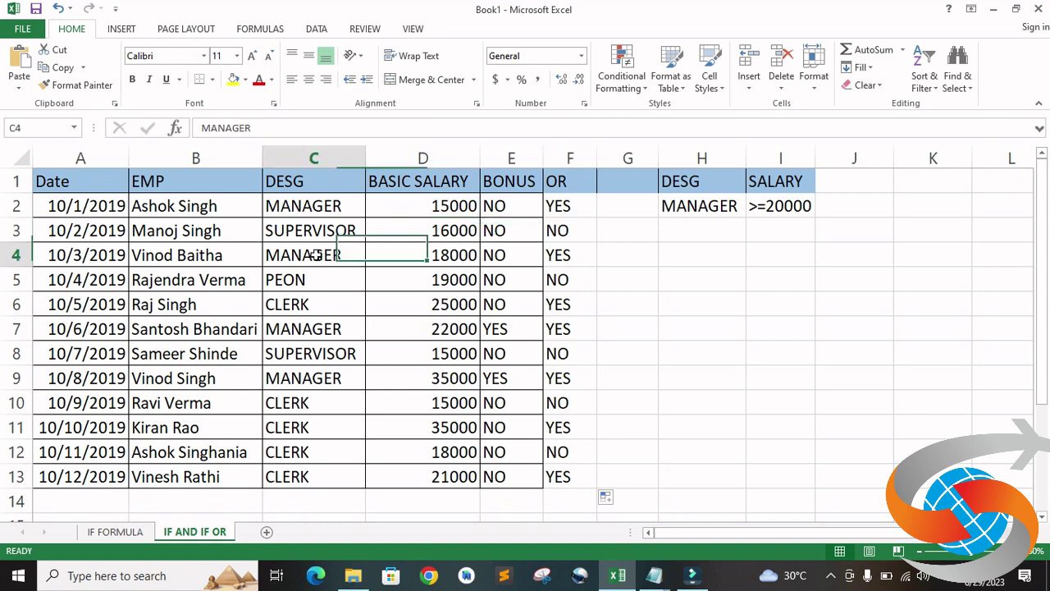
left_click(439, 255)
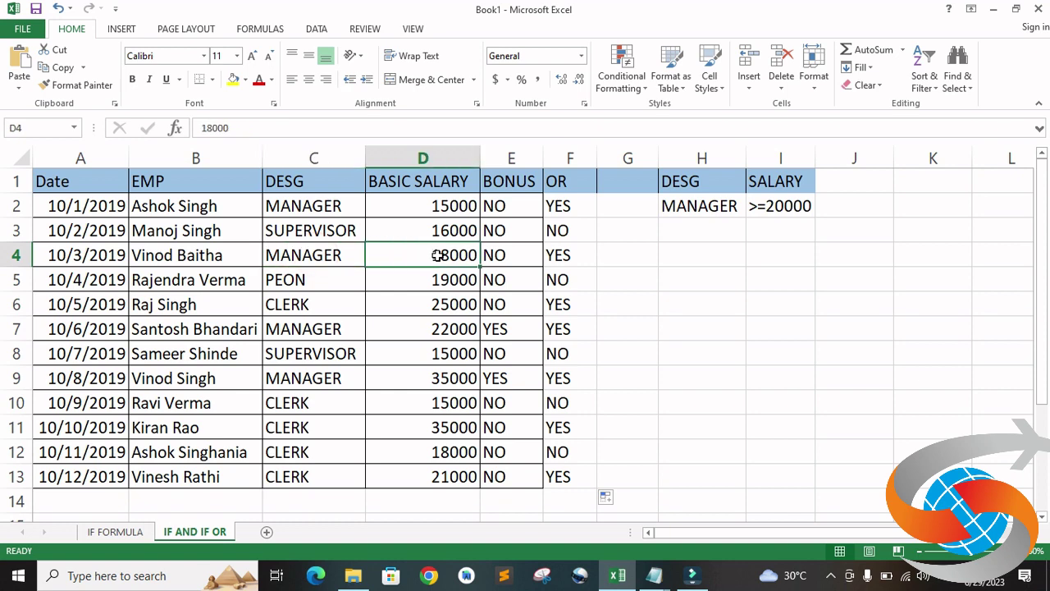
left_click(315, 307)
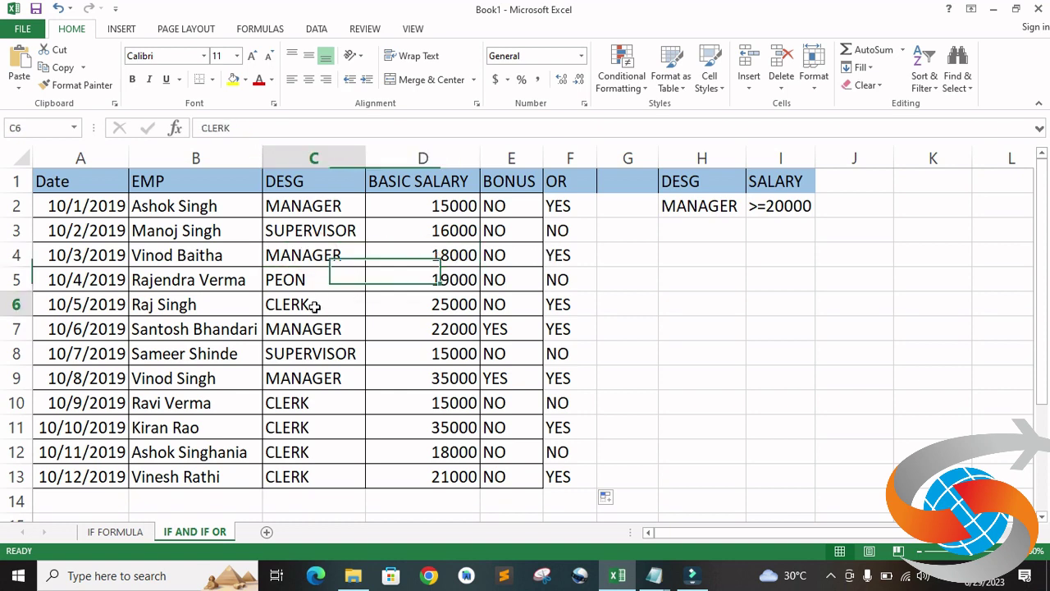
left_click(424, 305)
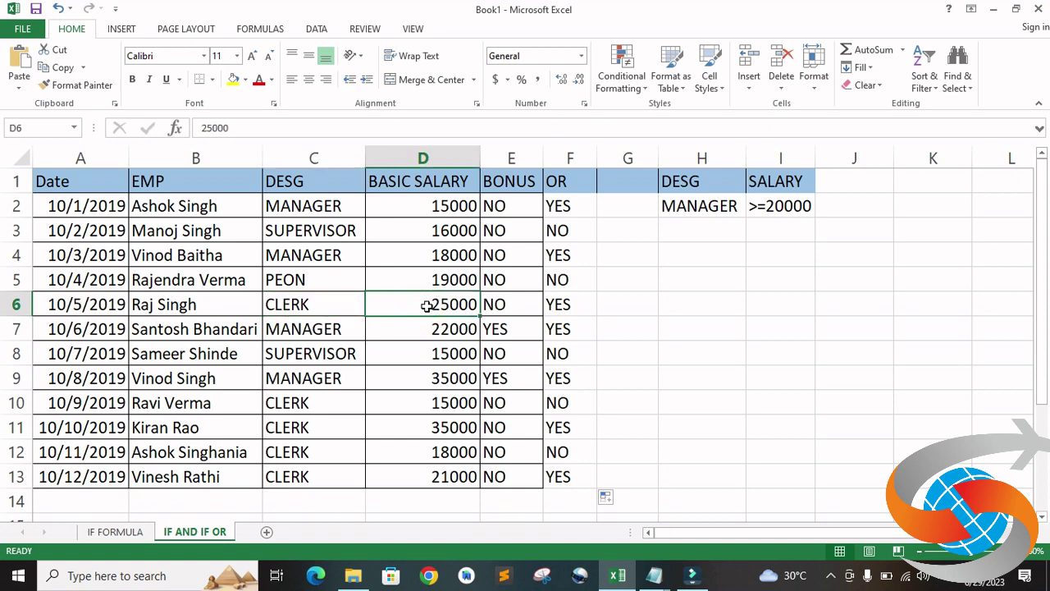
left_click(562, 304)
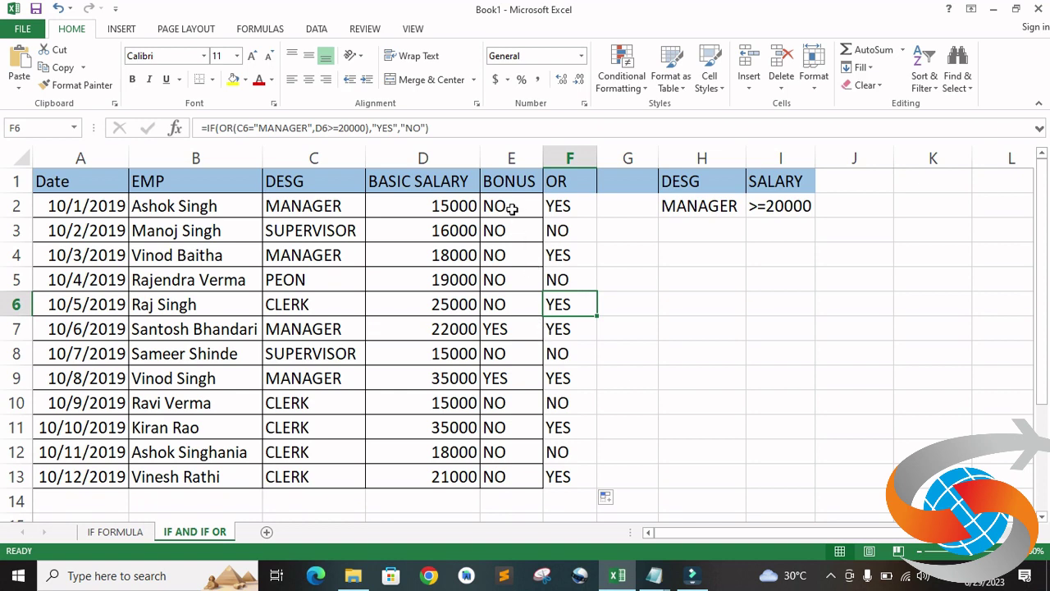
left_click(513, 324)
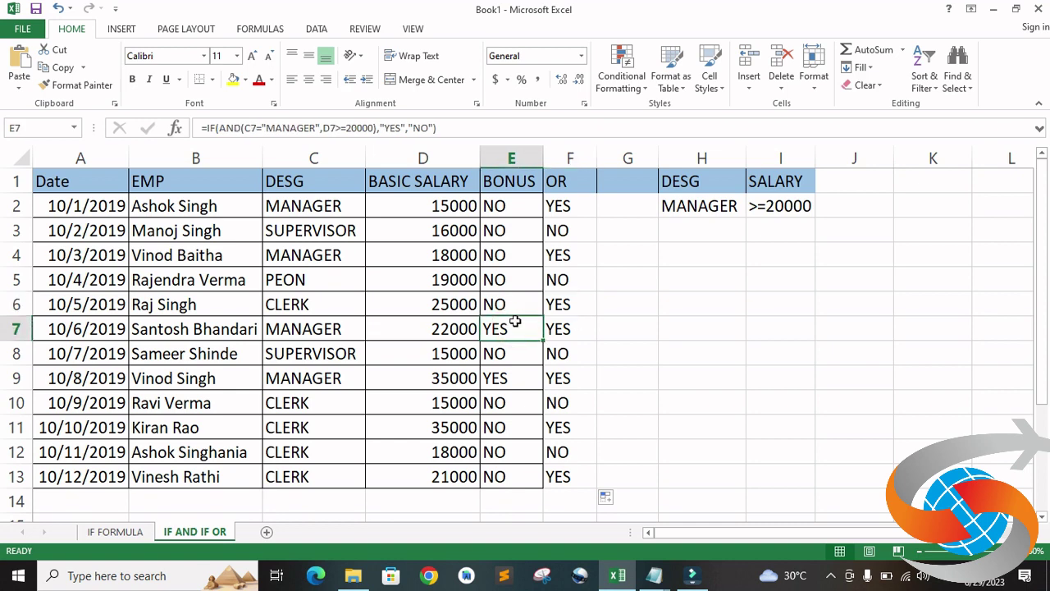
left_click(514, 206)
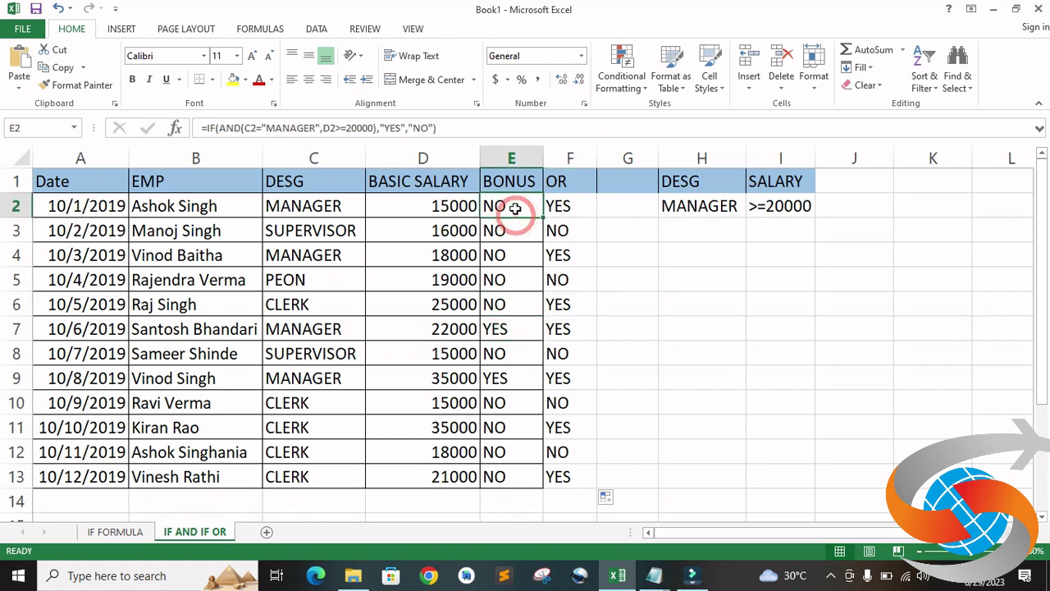
- Add a Text that Contains rule on E2 shading YES with green fill and dark green text
left_click_drag(514, 206, 521, 378)
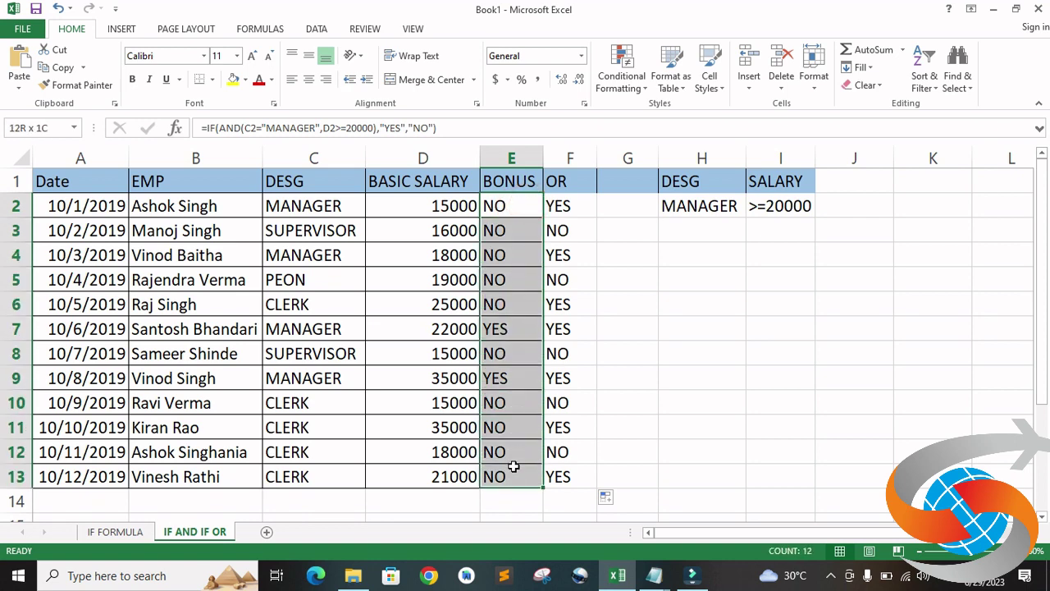
left_click_drag(521, 378, 511, 471)
left_click(622, 78)
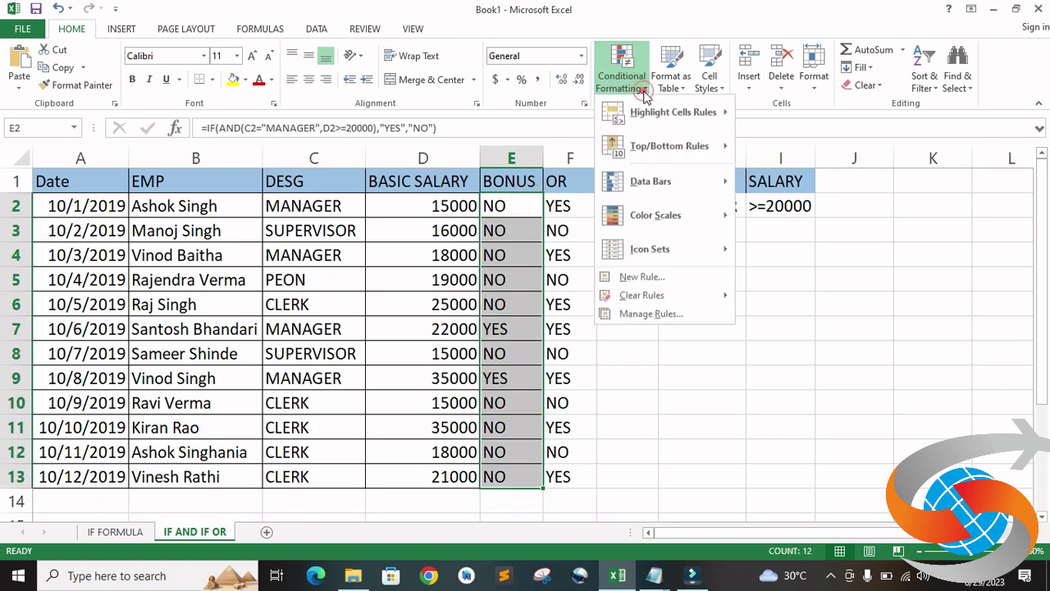
left_click(500, 215)
left_click(497, 207)
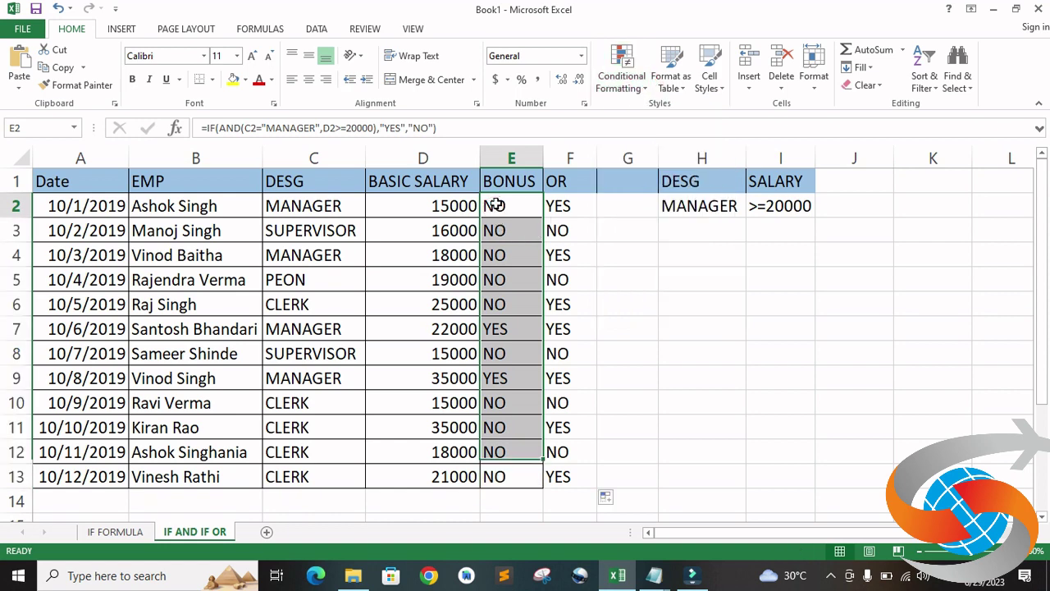
left_click(643, 92)
mouse_move(673, 112)
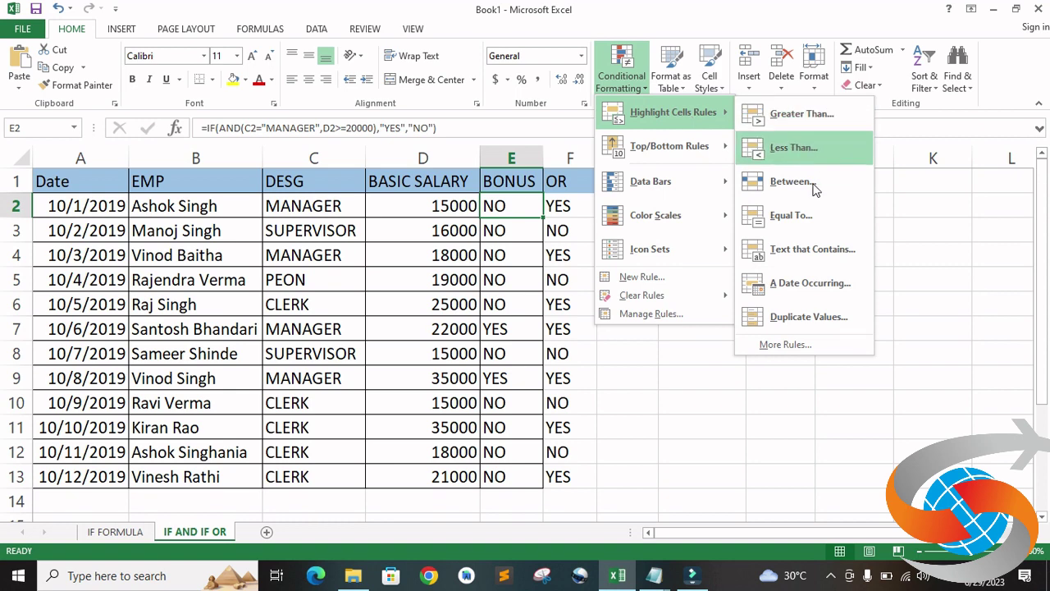
left_click(824, 249)
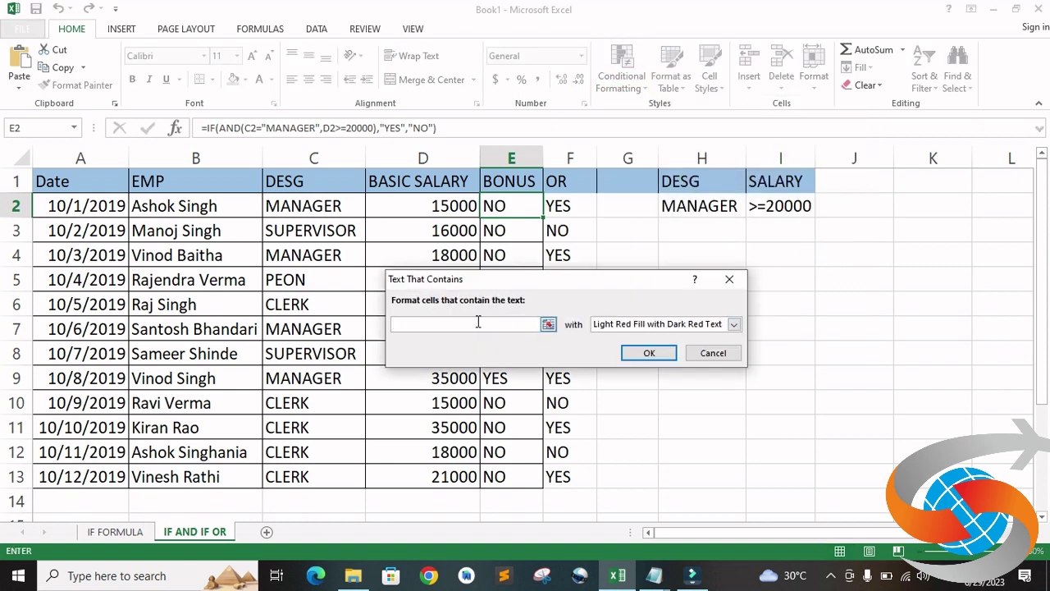
type("ye")
left_click(629, 324)
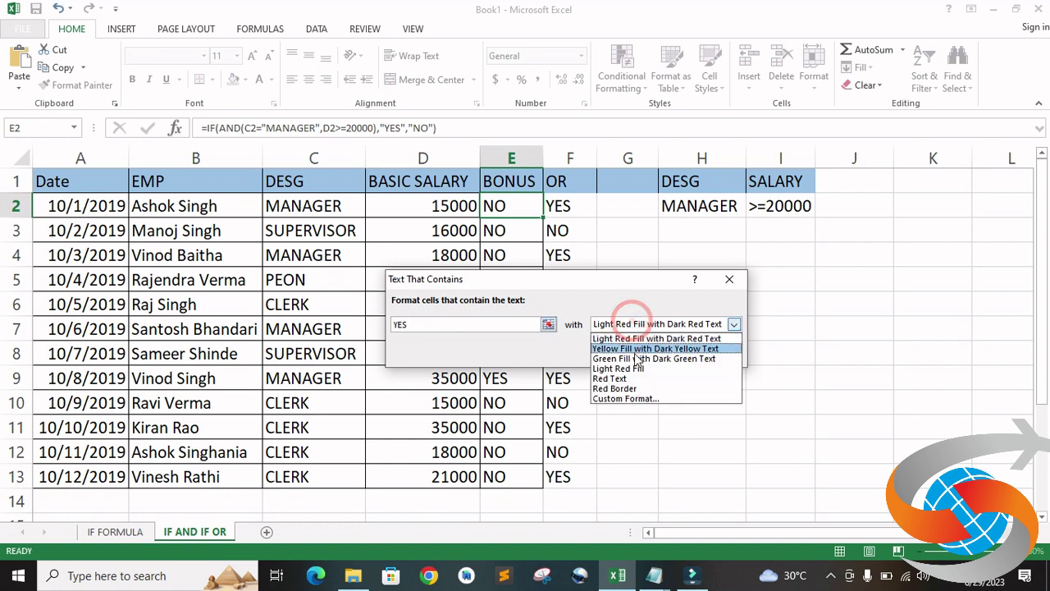
left_click(634, 358)
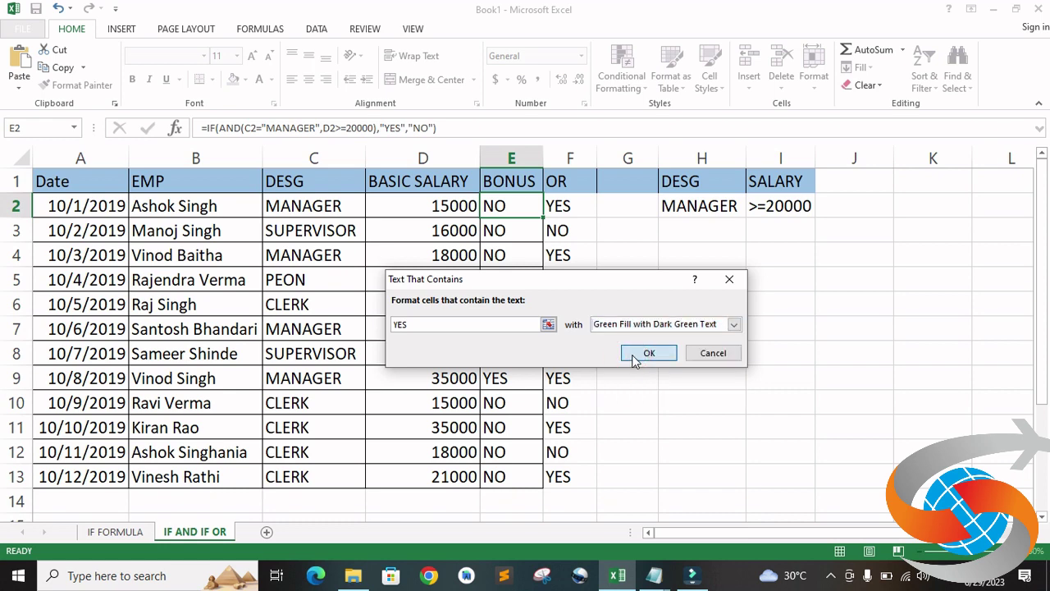
left_click(632, 354)
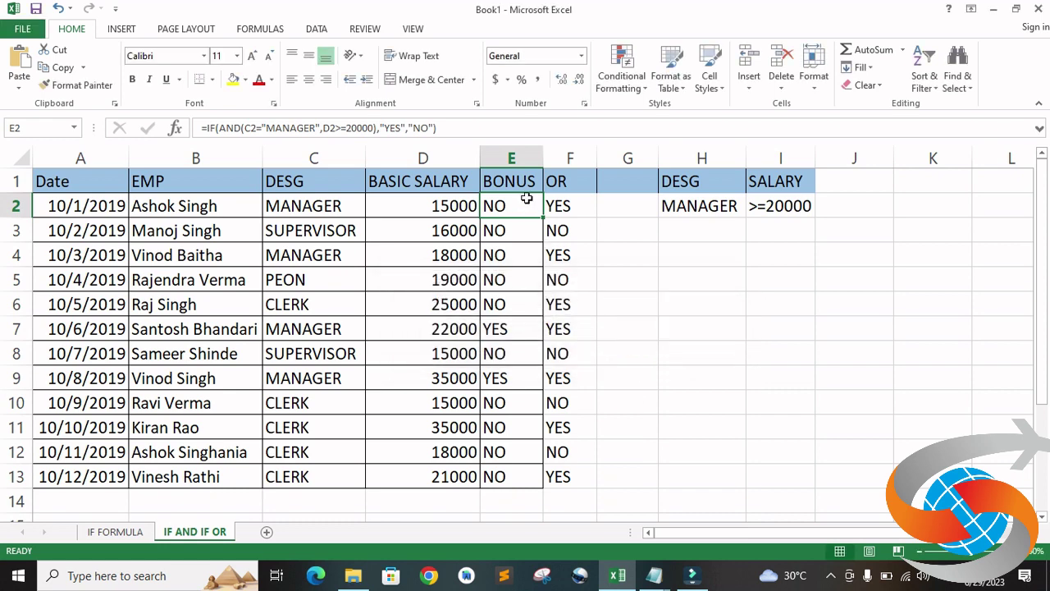
- Add a second Text that Contains rule on E2 shading NO light red
left_click(628, 82)
mouse_move(672, 112)
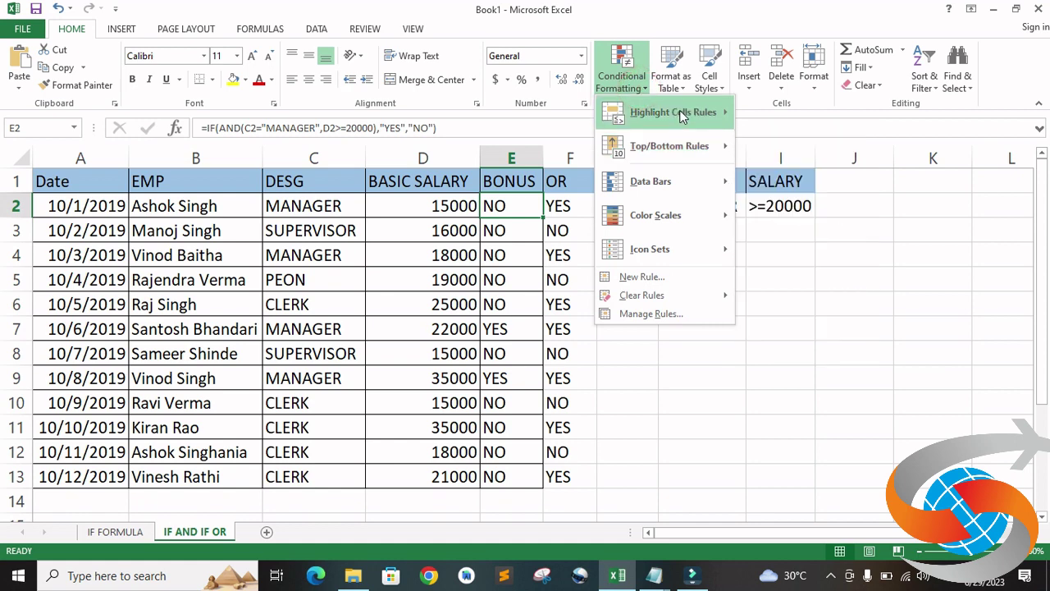
left_click(813, 248)
left_click(520, 325)
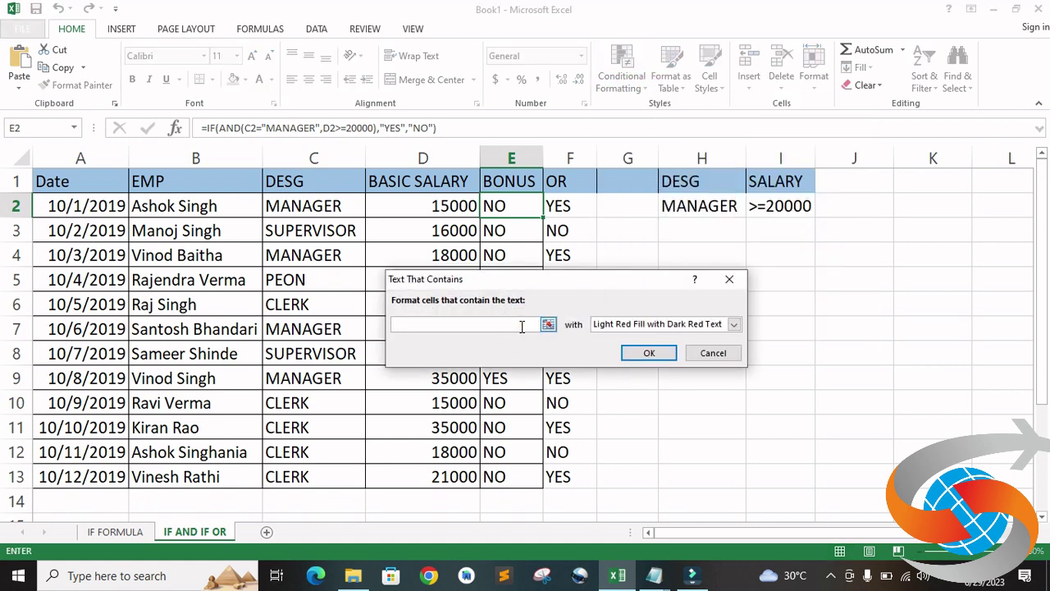
type("NO")
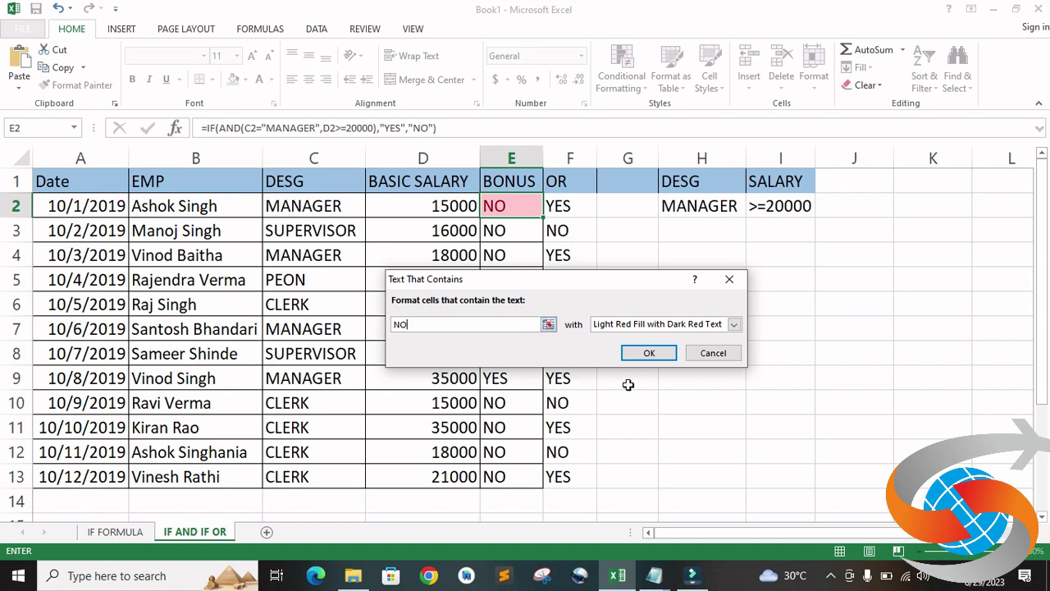
left_click(661, 354)
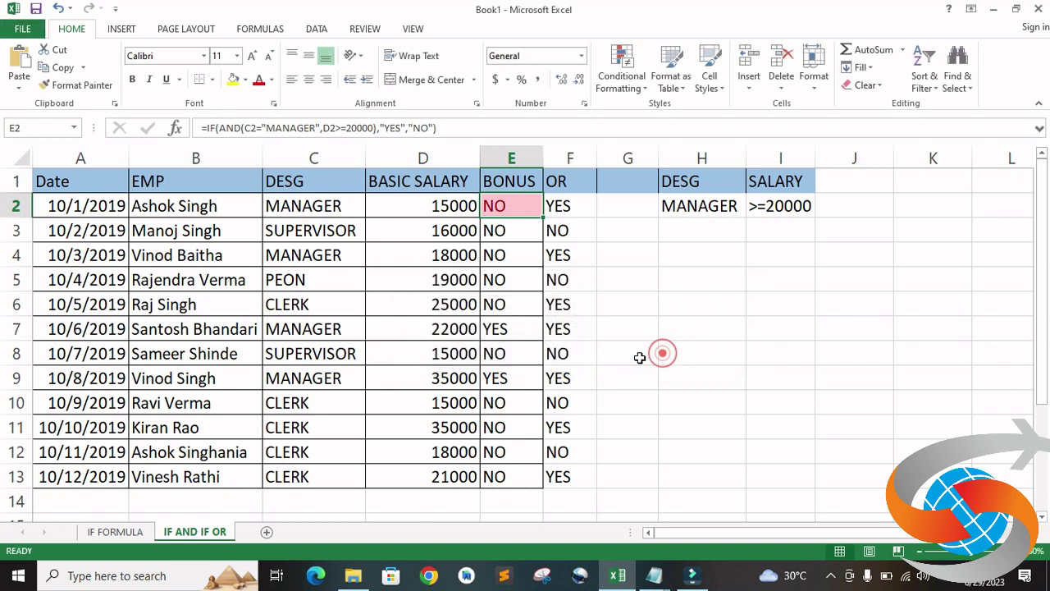
- Fill E2's conditional formatting down the BONUS column to E13
double_click(541, 216)
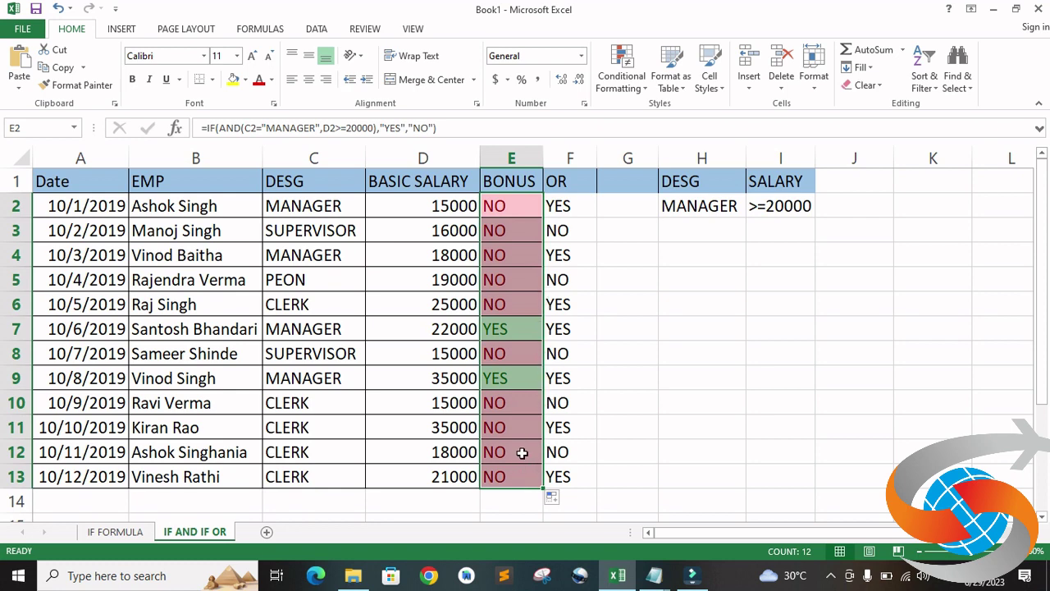
left_click(522, 452)
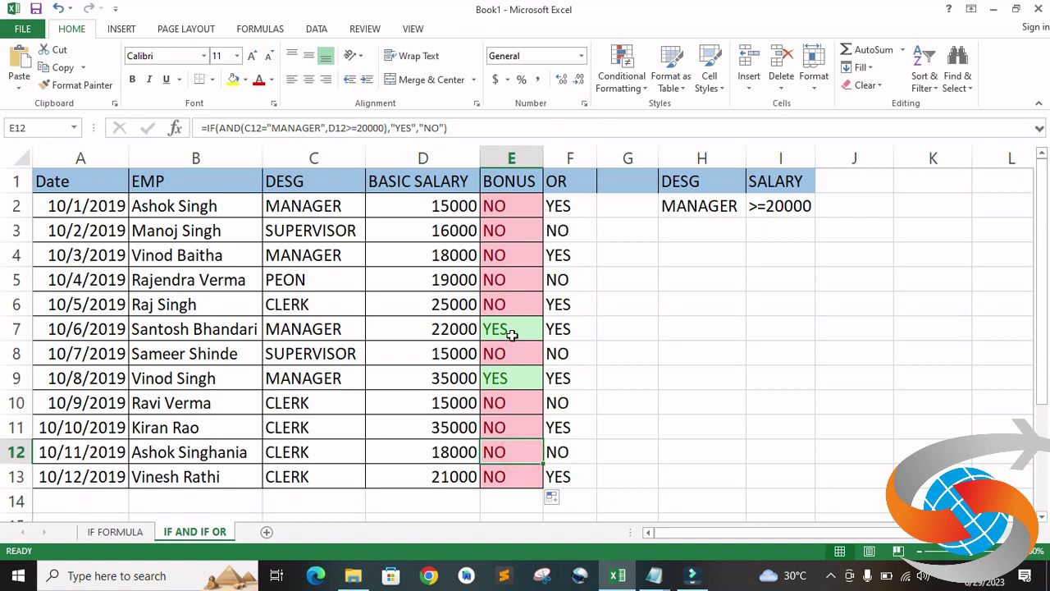
mouse_move(579, 205)
left_mouse_down()
mouse_move(578, 405)
mouse_move(584, 214)
left_mouse_up()
- Add a Text that Contains rule on F2 shading YES with green fill and dark green text
left_click(583, 206)
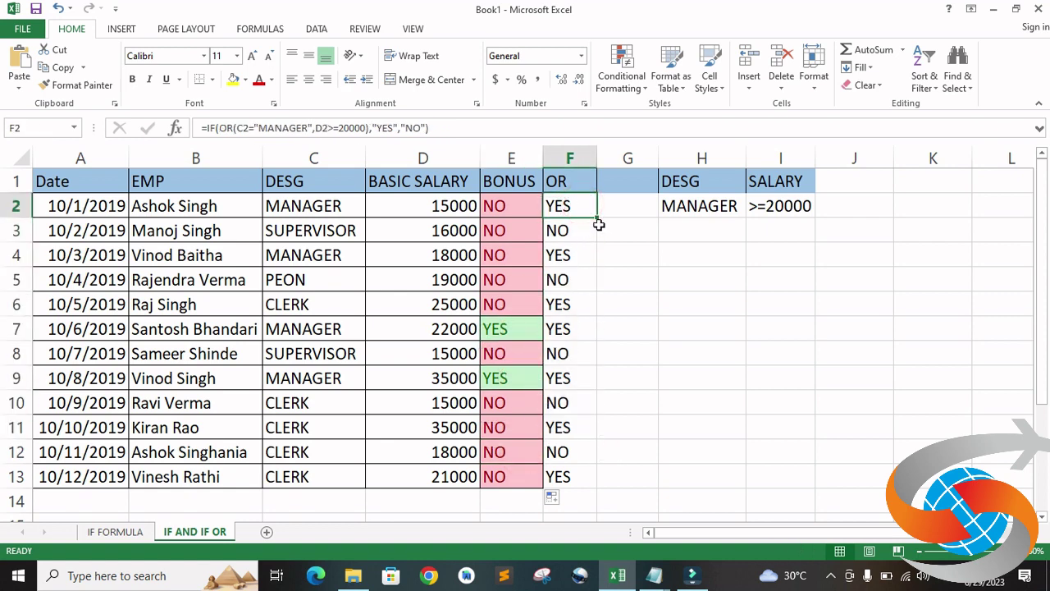
left_click(621, 78)
left_click(676, 112)
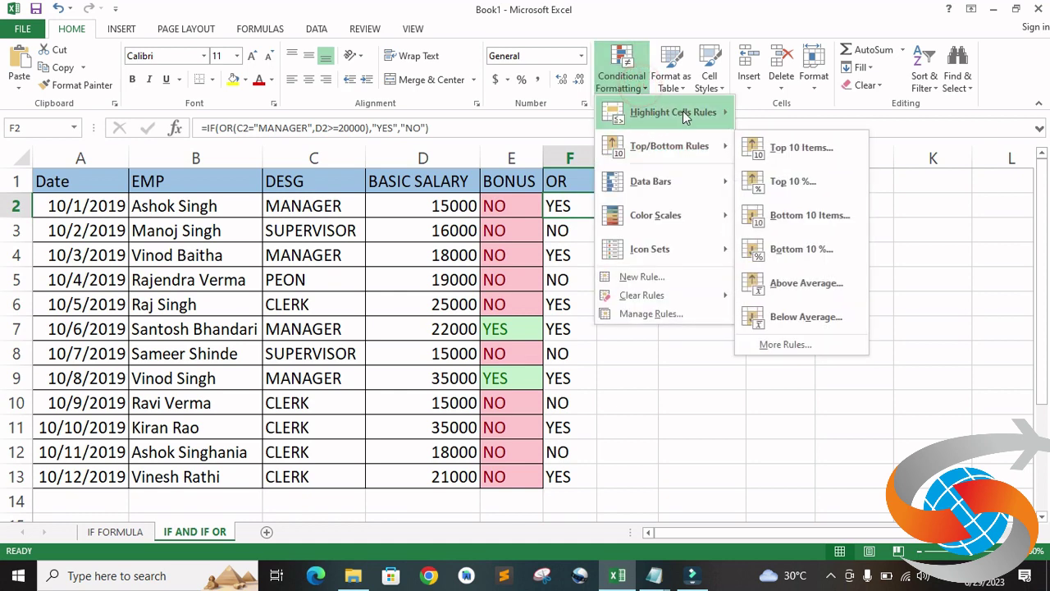
left_click(812, 248)
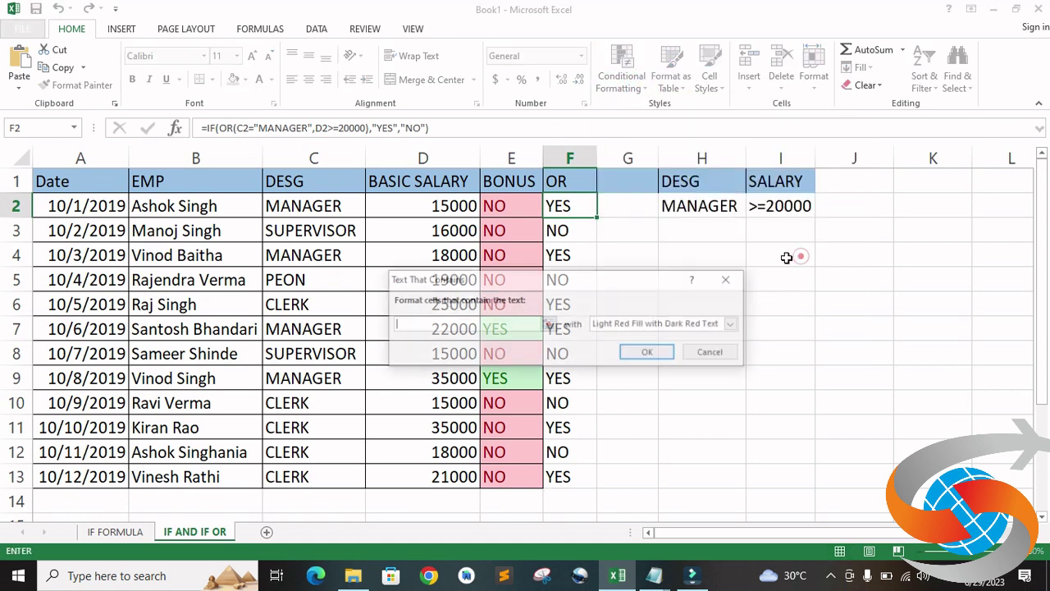
type("y")
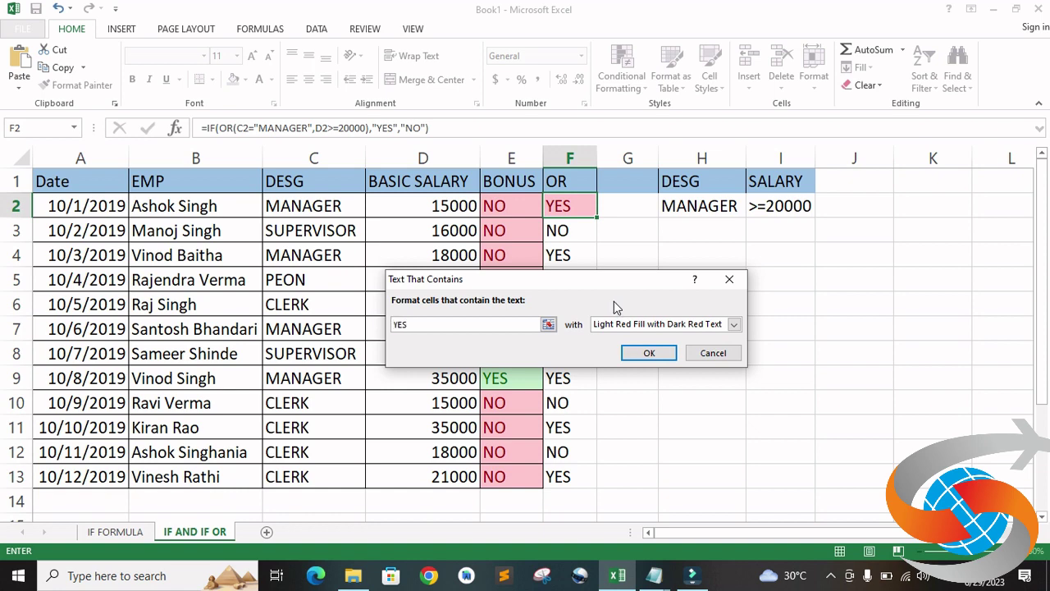
left_click(632, 323)
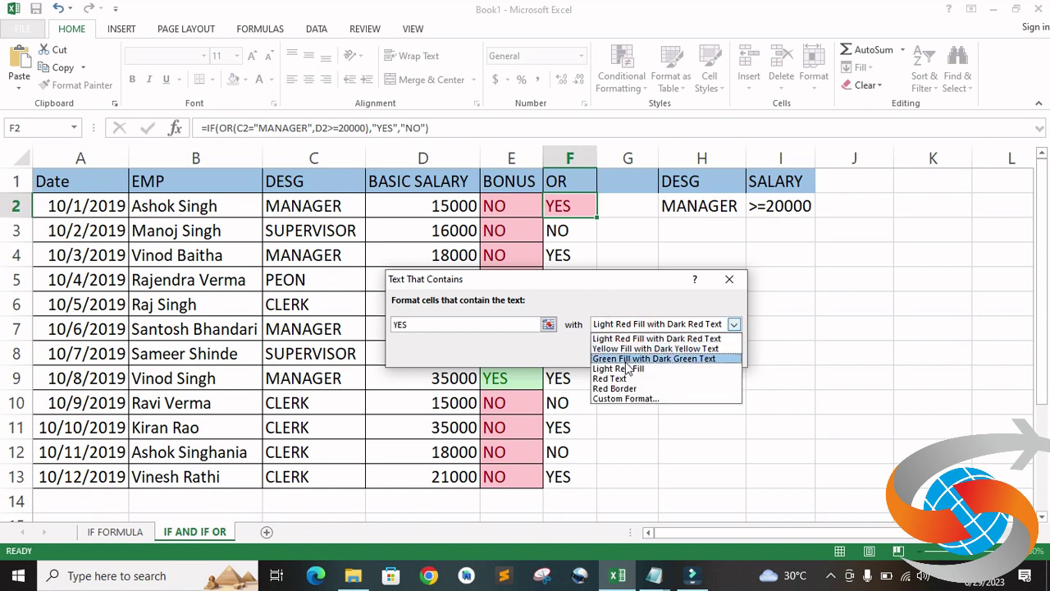
left_click(625, 360)
left_click(634, 354)
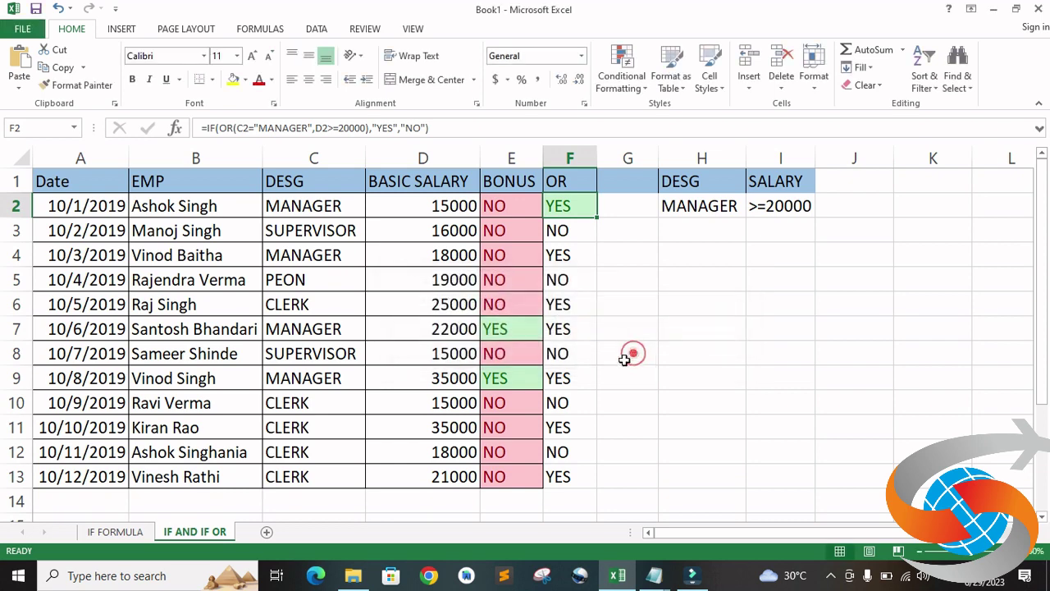
- Add a light red rule for NO in F2 and fill the formatting down to F13
left_click(628, 82)
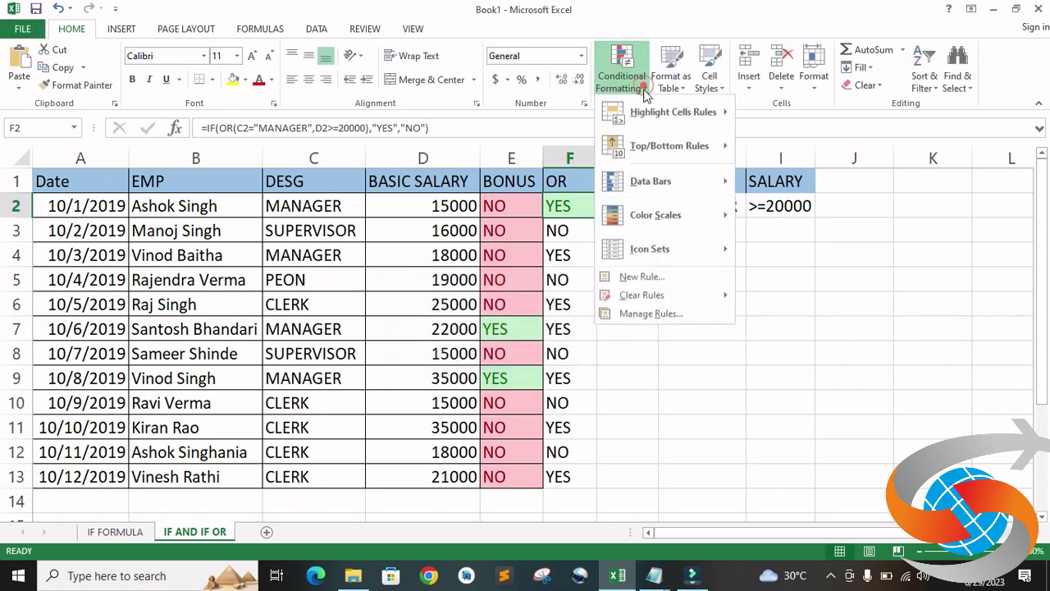
left_click(679, 113)
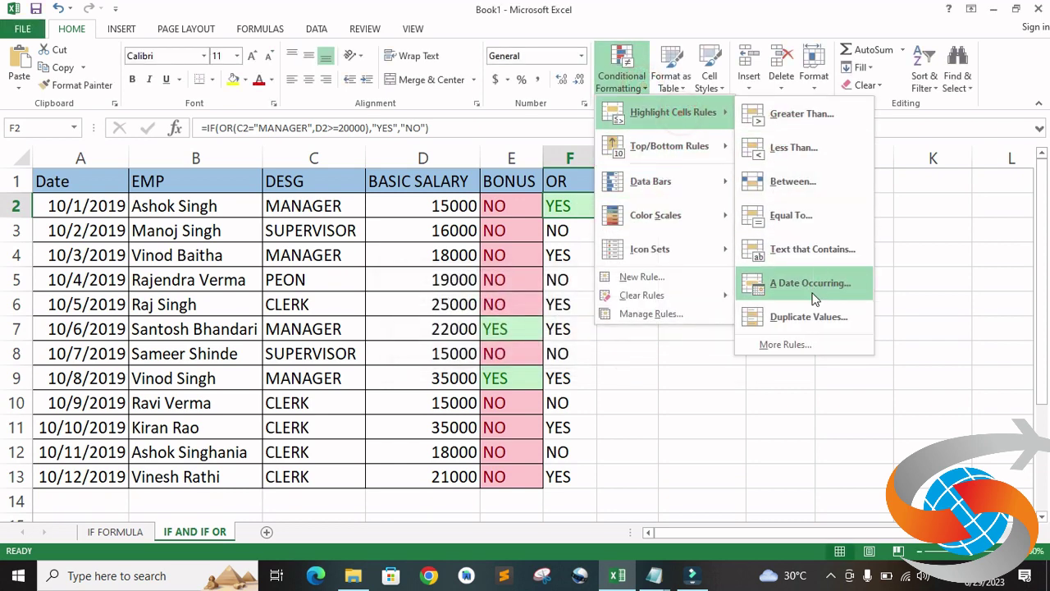
left_click(804, 249)
type("N")
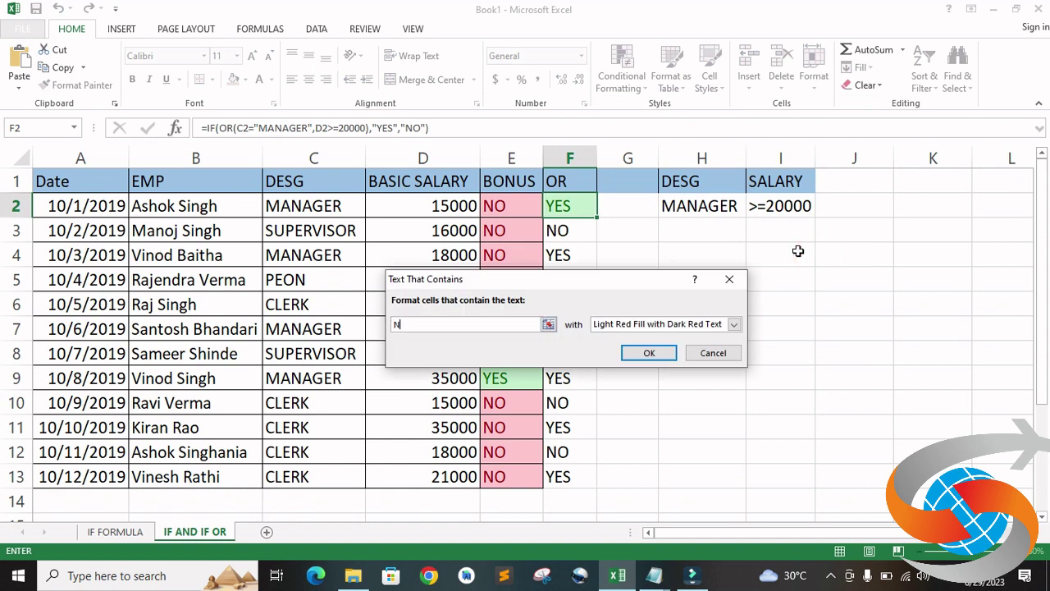
type("O")
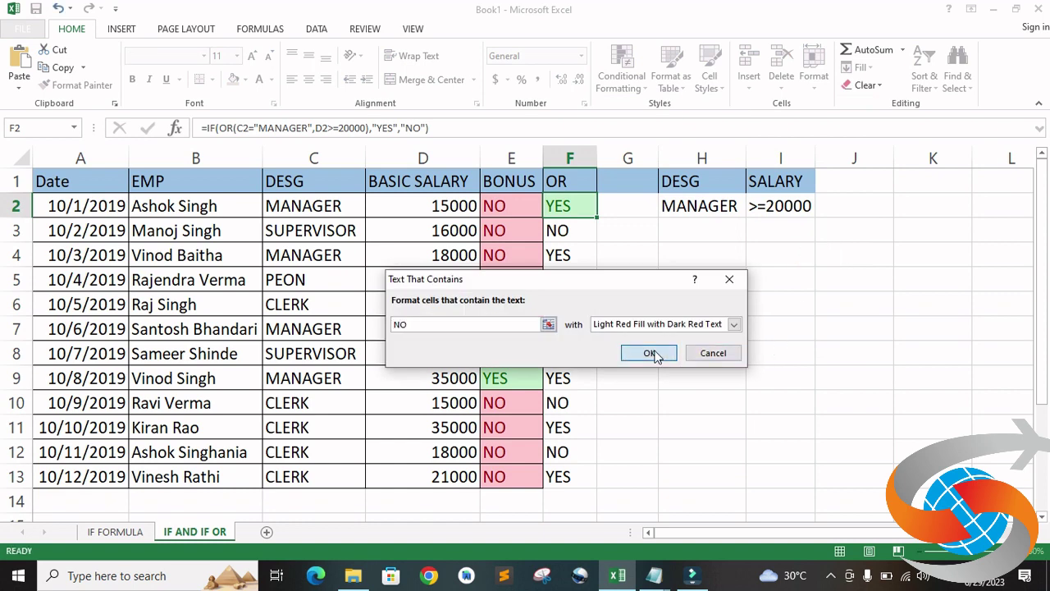
left_click(648, 353)
double_click(598, 217)
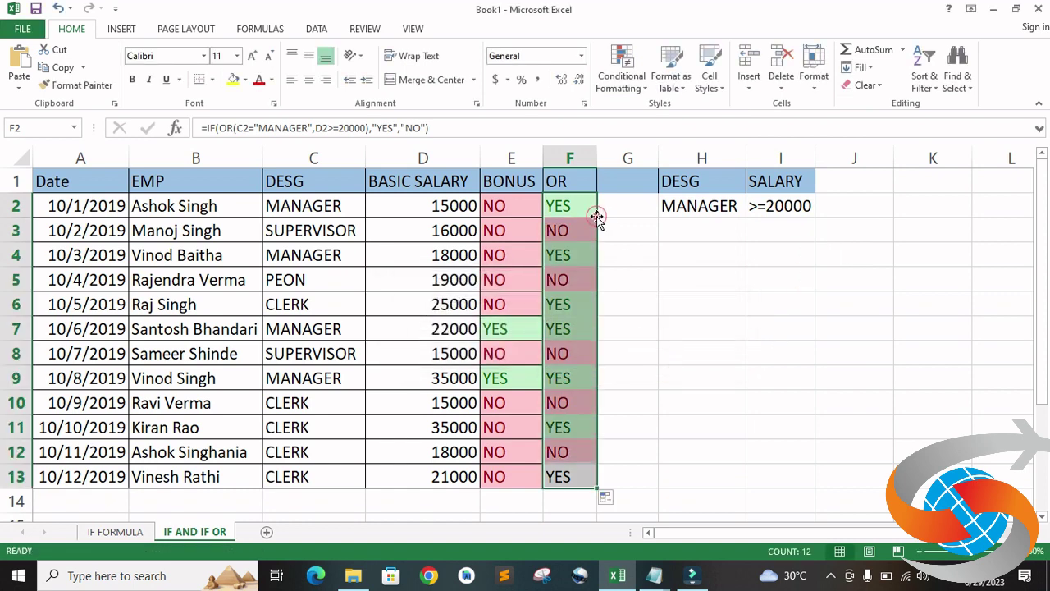
left_click(589, 280)
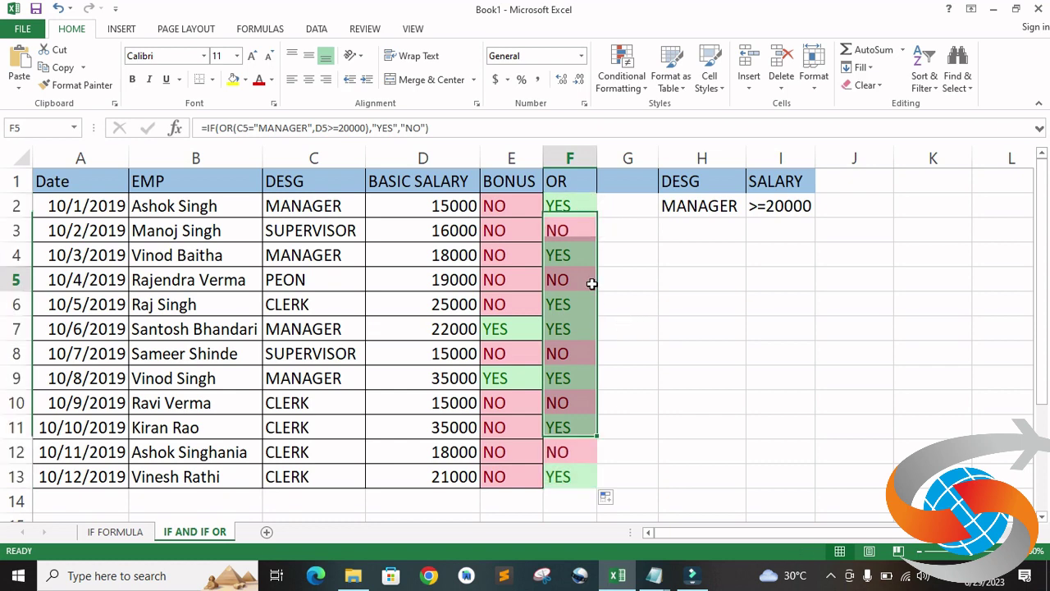
left_click(561, 204)
left_click(568, 283)
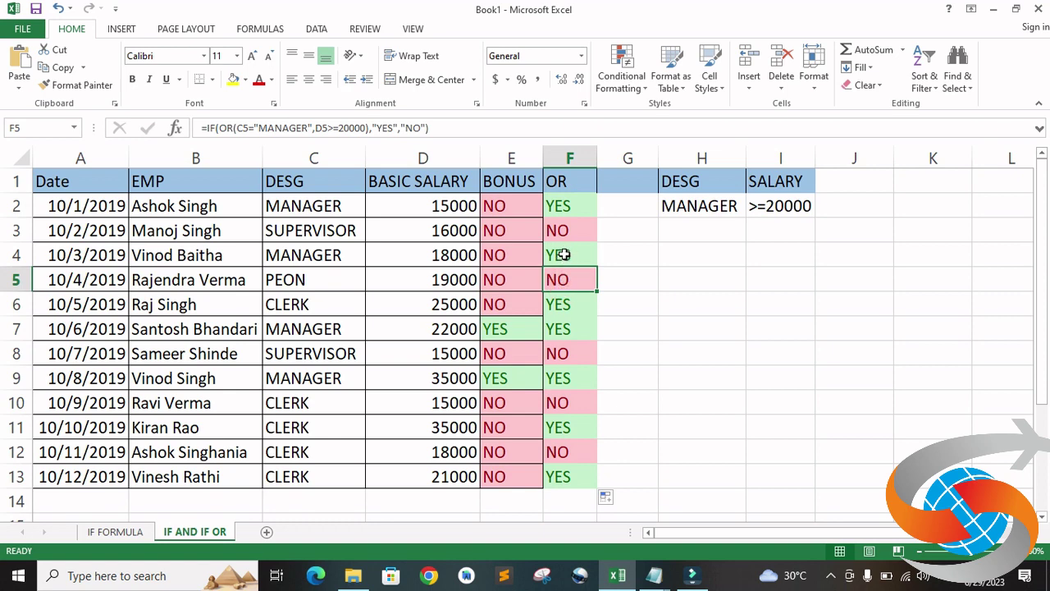
left_click(566, 346)
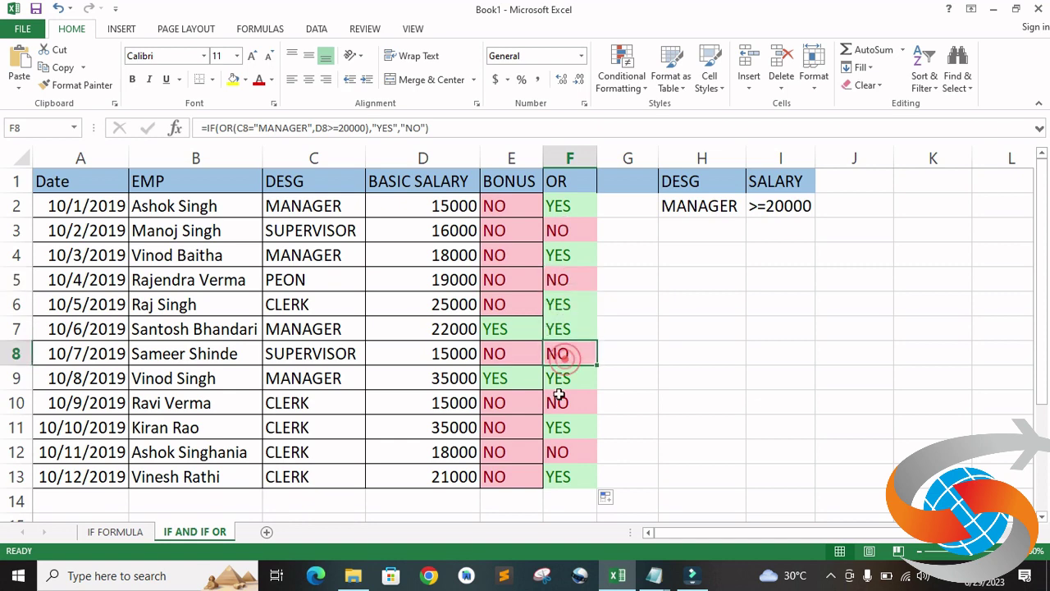
left_click(563, 398)
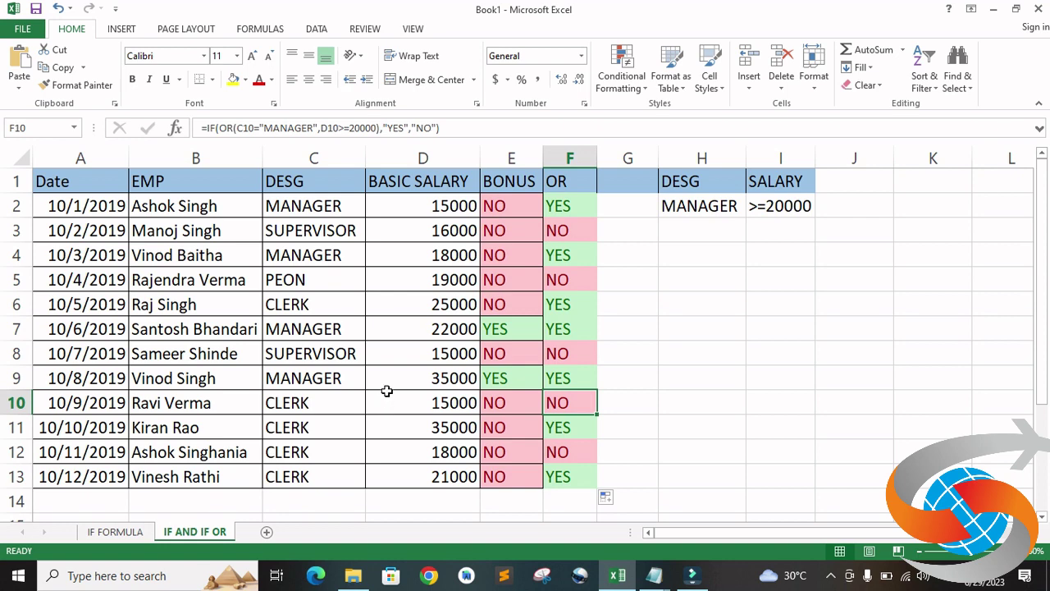
left_click(398, 210)
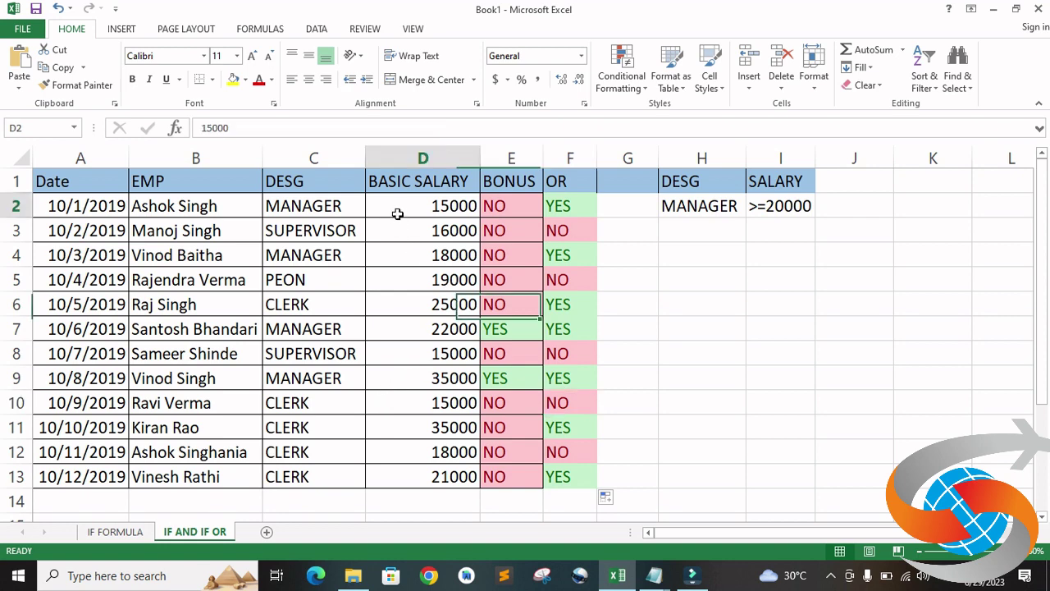
left_click(502, 206)
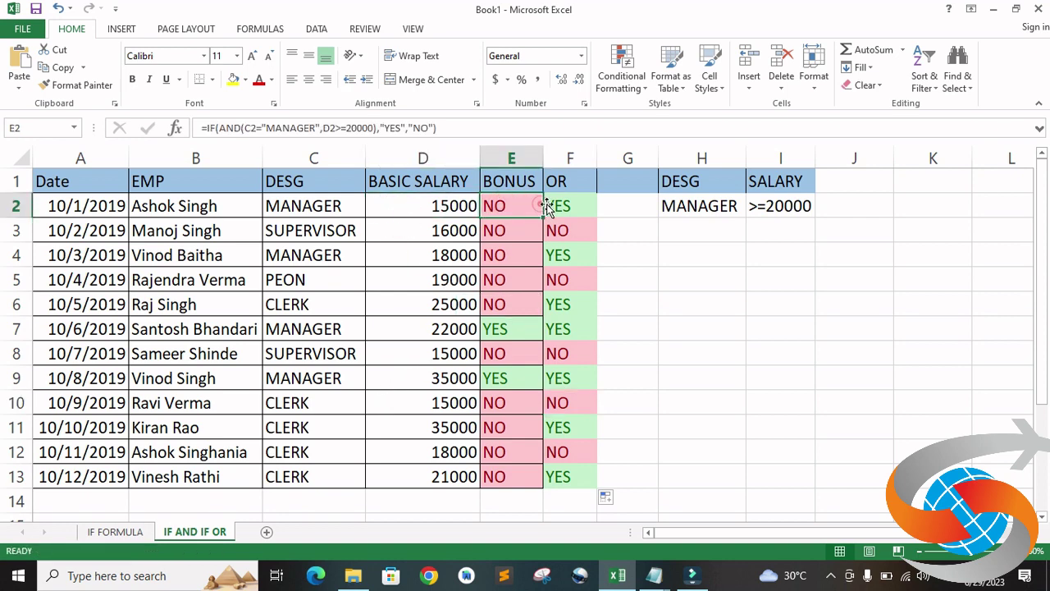
left_click(570, 206)
left_click(617, 209)
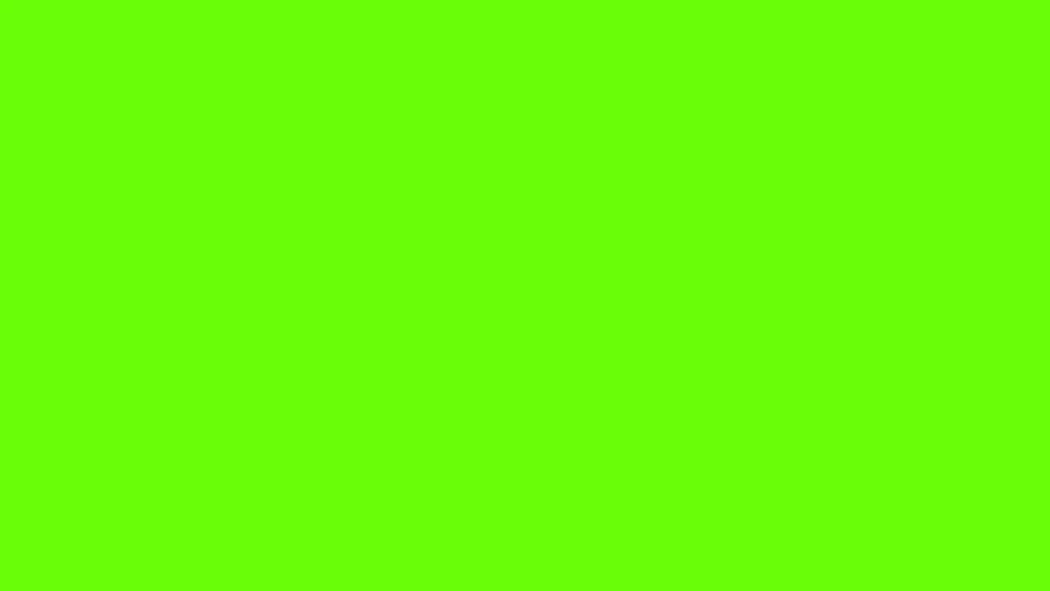